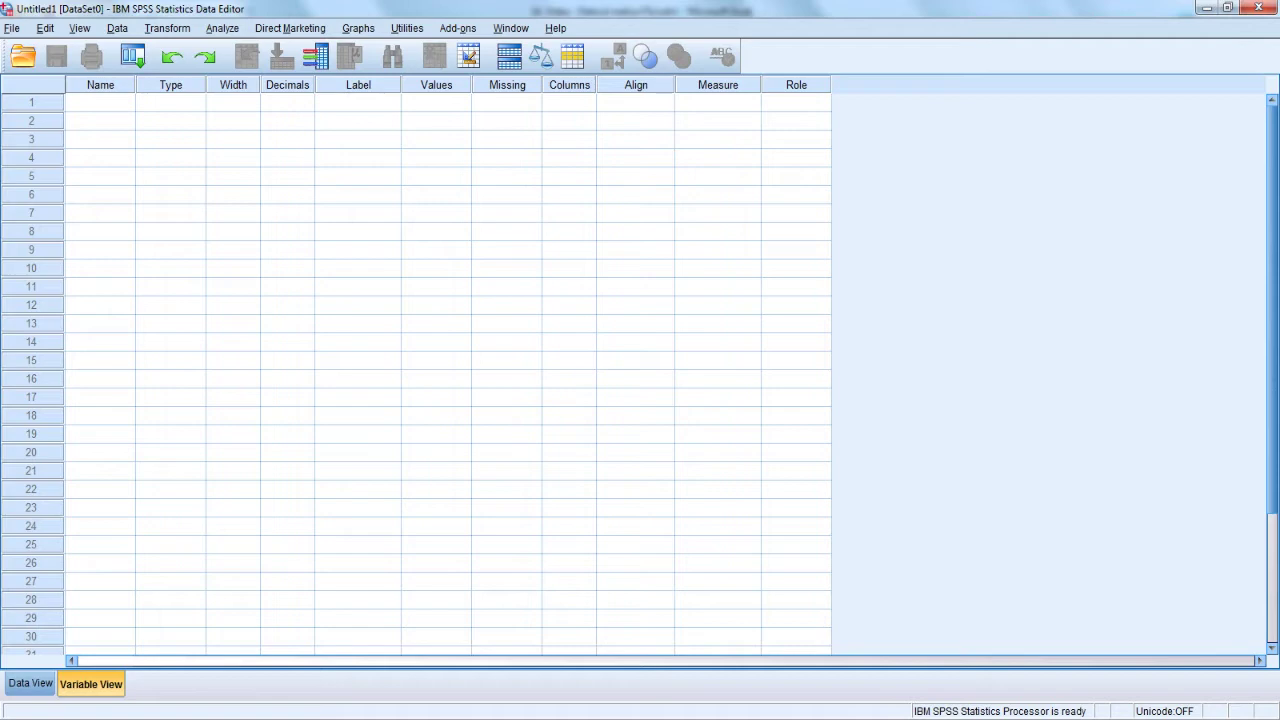
{"action": "left_click", "coordinate": [12, 28]}
{"action": "mouse_move", "coordinate": [173, 68]}
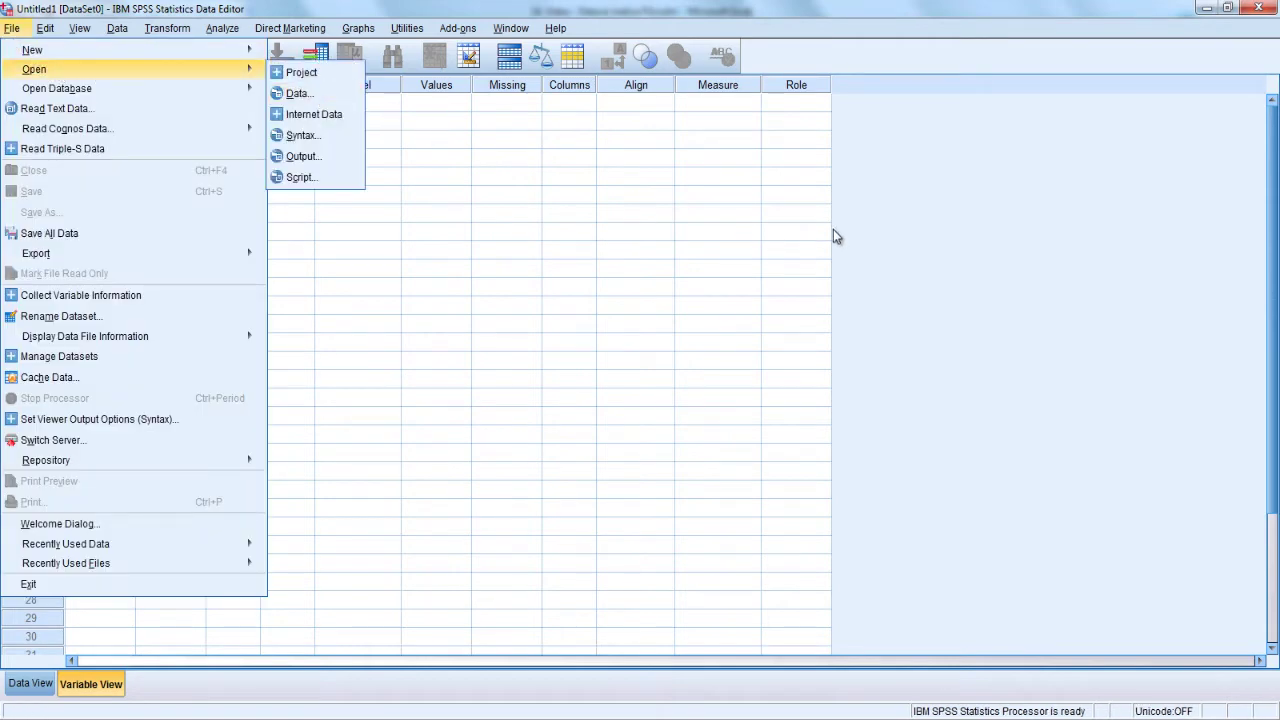
{"action": "left_click", "coordinate": [640, 217]}
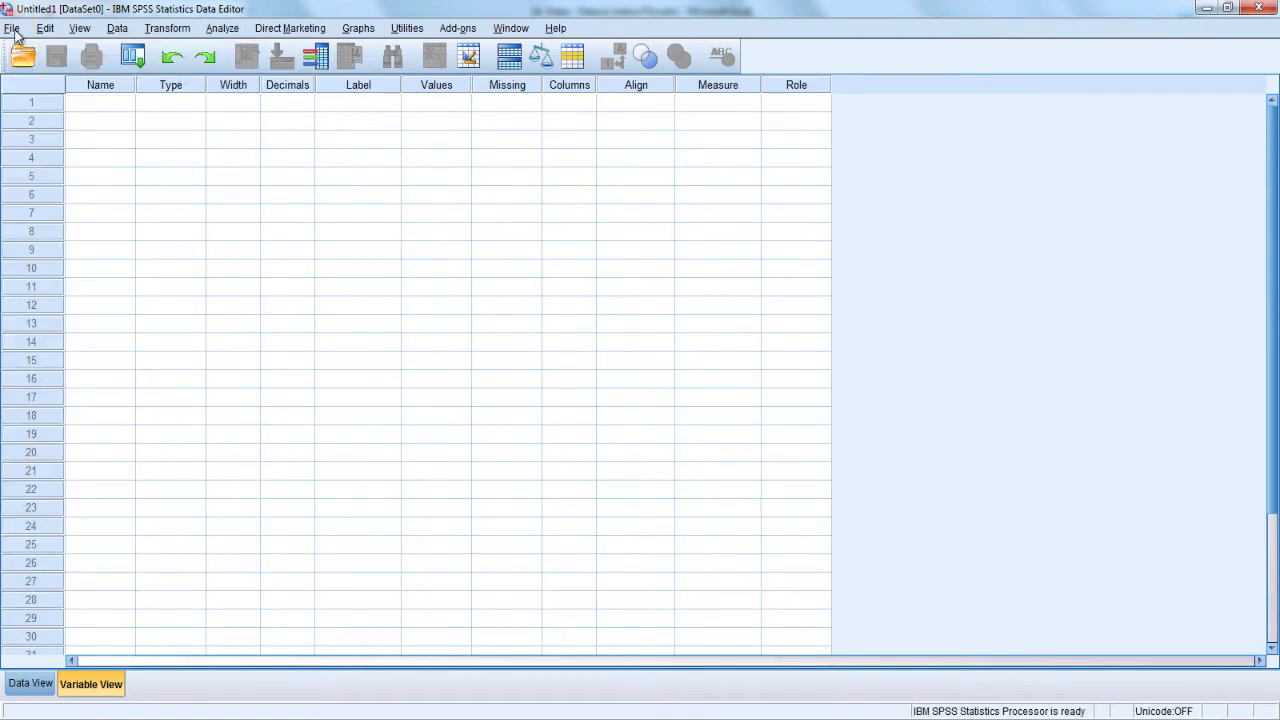
Start opening a data file and browse by way of the Desktop to the user's home folder.
{"action": "key", "text": "alt+f"}
{"action": "mouse_move", "coordinate": [173, 69]}
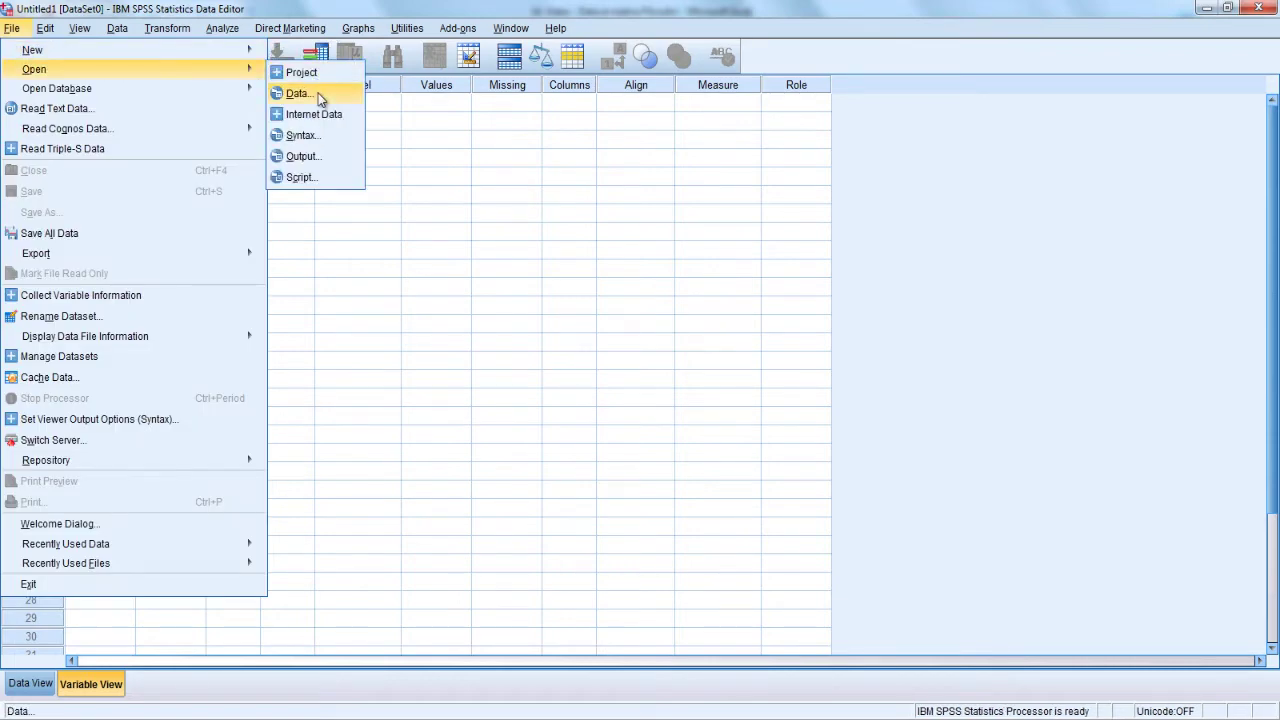
{"action": "left_click", "coordinate": [320, 94]}
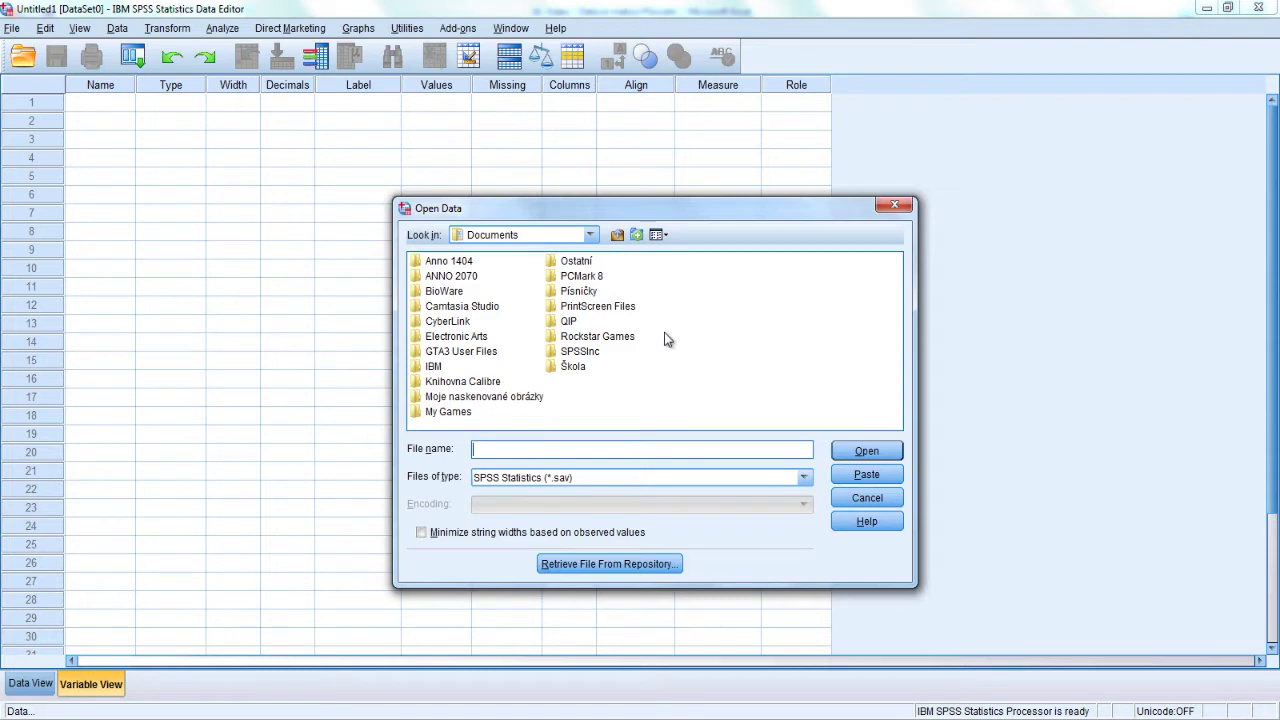
{"action": "left_click", "coordinate": [590, 235]}
{"action": "scroll", "coordinate": [588, 268], "scroll_direction": "up", "scroll_amount": 3}
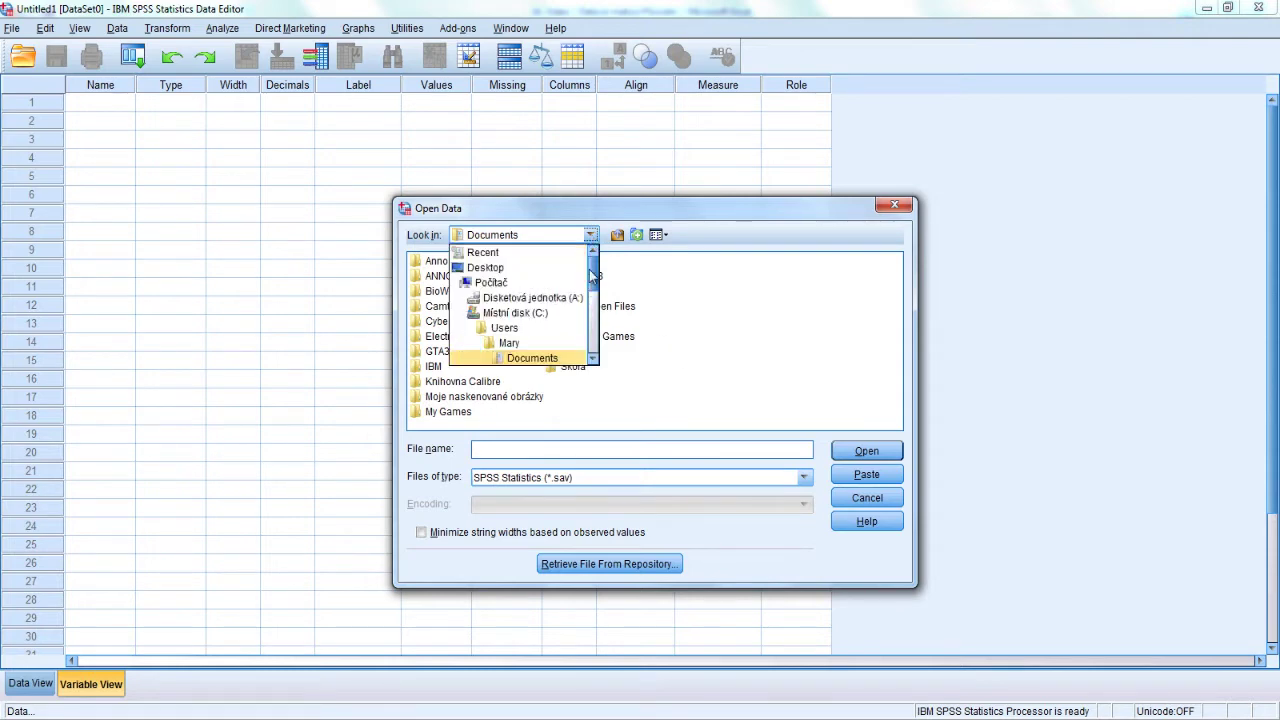
{"action": "left_click", "coordinate": [500, 261]}
{"action": "double_click", "coordinate": [436, 291]}
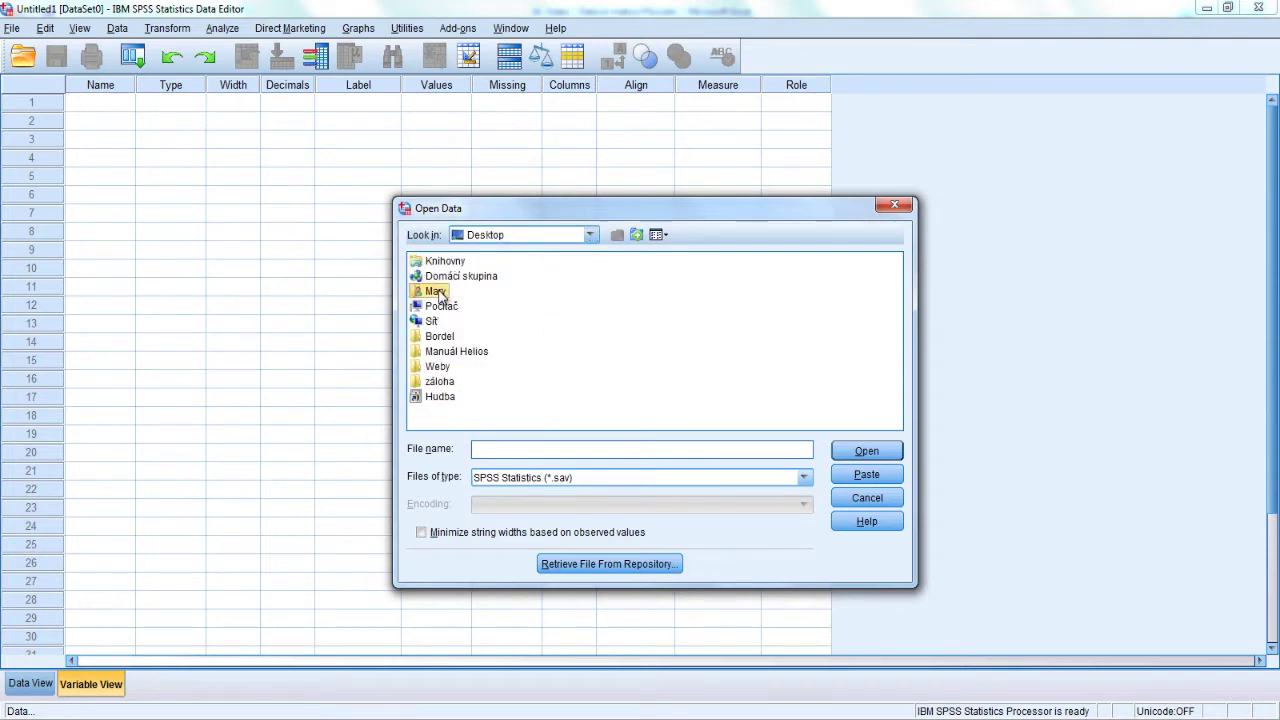
Filter for Excel files (*.xls, *.xlsx, *.xlsm) and open "14. Video - Datová matice Původní.xlsx" for import.
{"action": "left_click", "coordinate": [804, 478]}
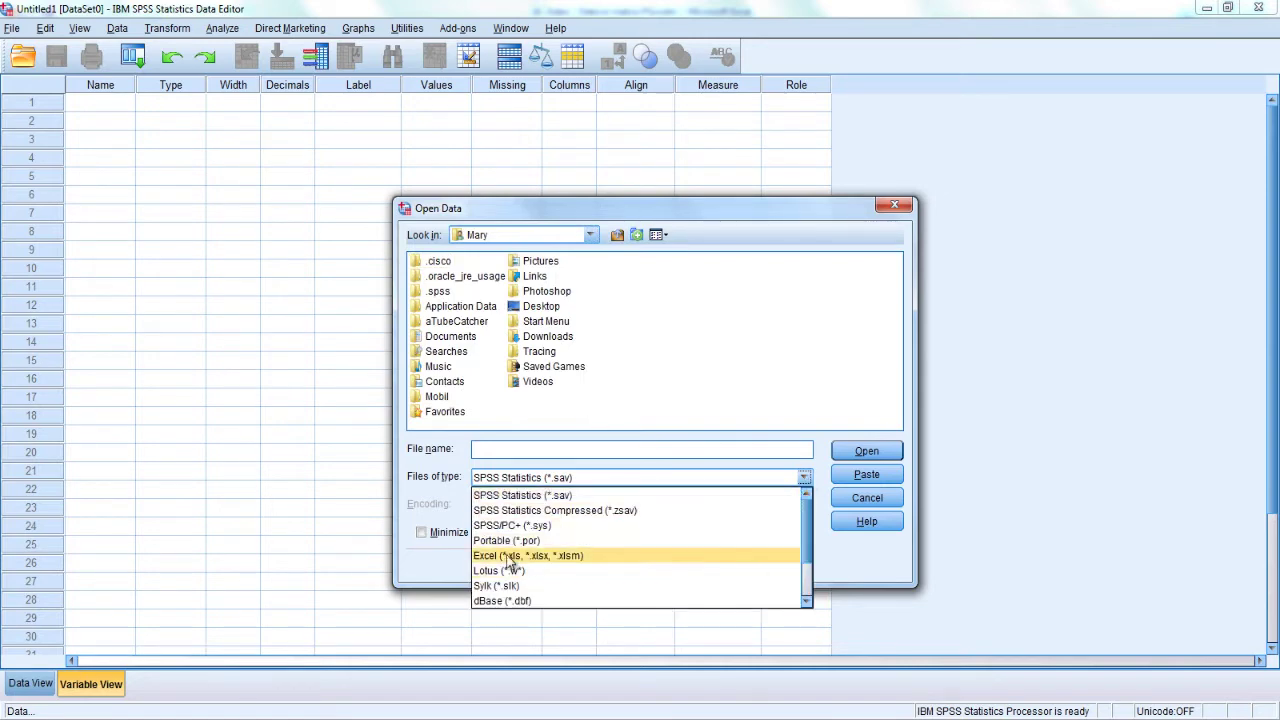
{"action": "left_click", "coordinate": [593, 556]}
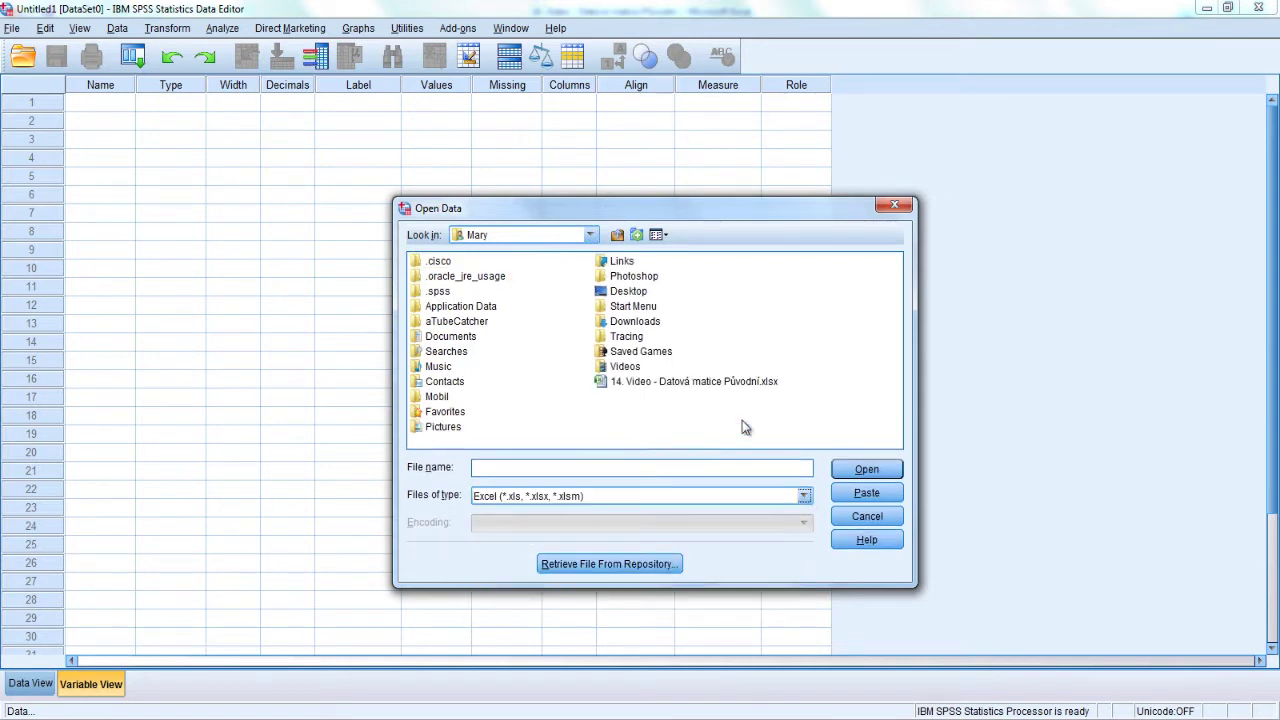
{"action": "left_click", "coordinate": [694, 384]}
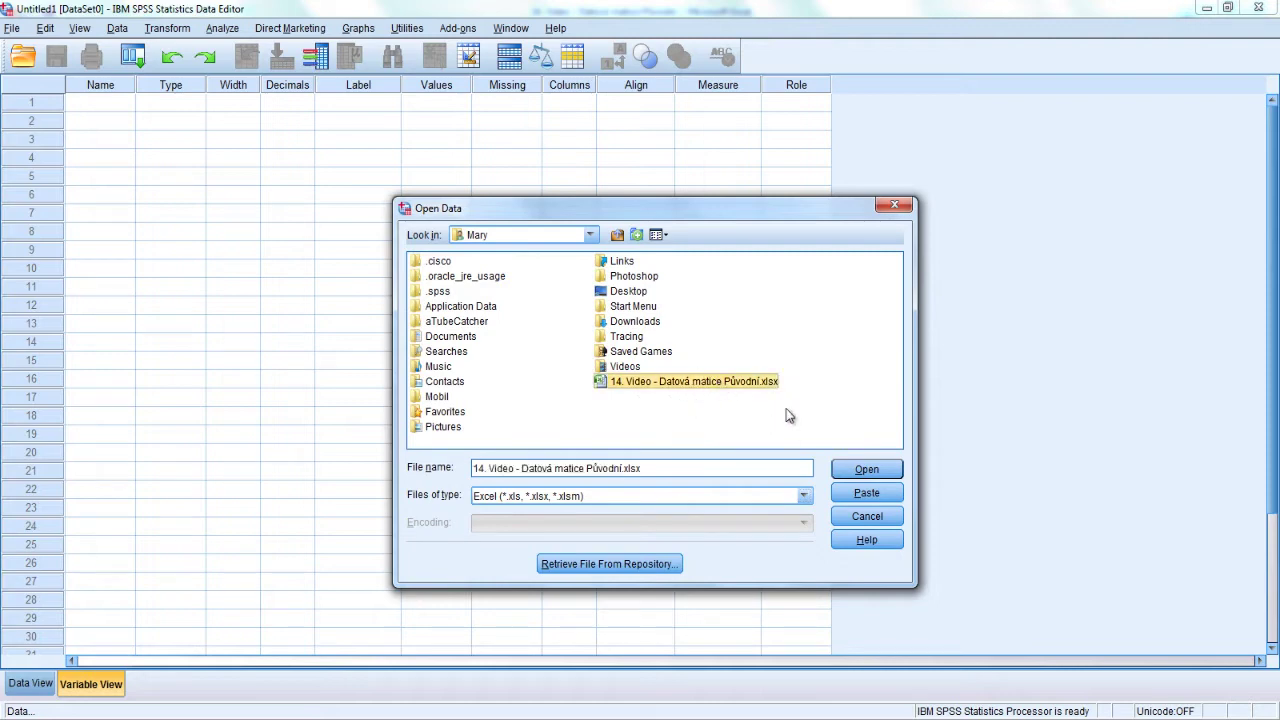
{"action": "left_click", "coordinate": [866, 469]}
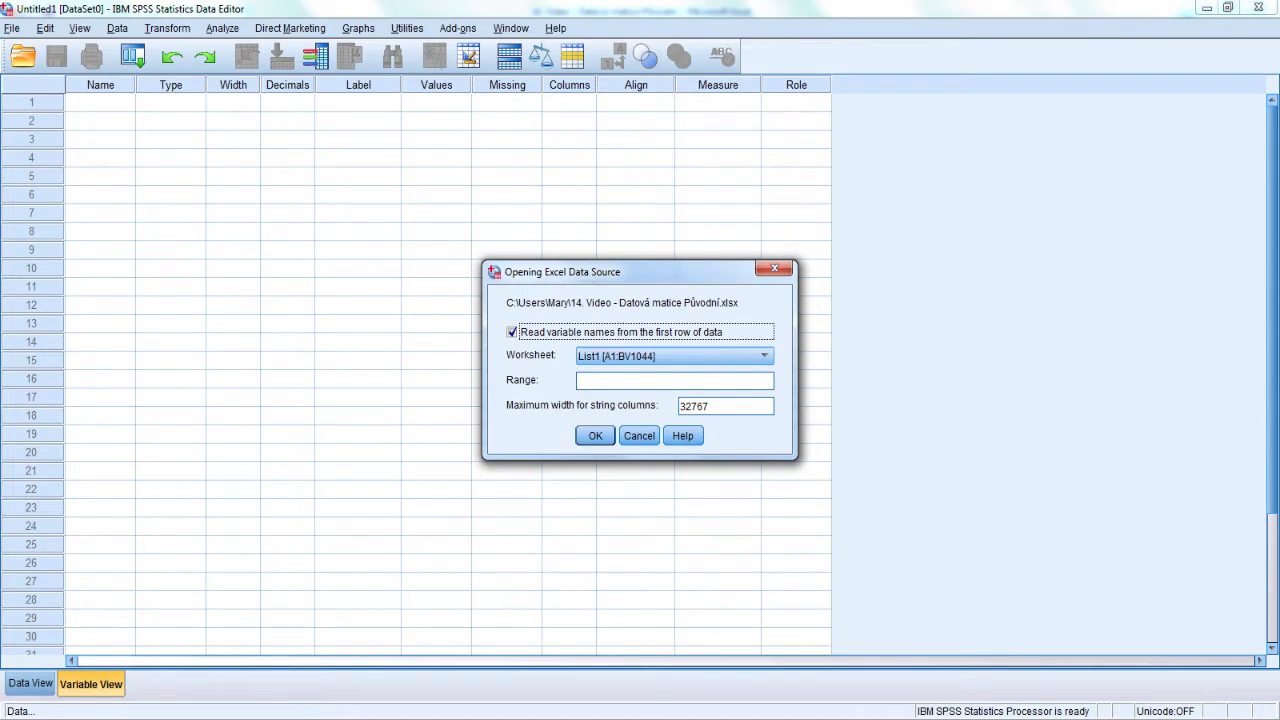
Switch to Excel and delete header row 1 from the List1 worksheet.
{"action": "left_click", "coordinate": [534, 640]}
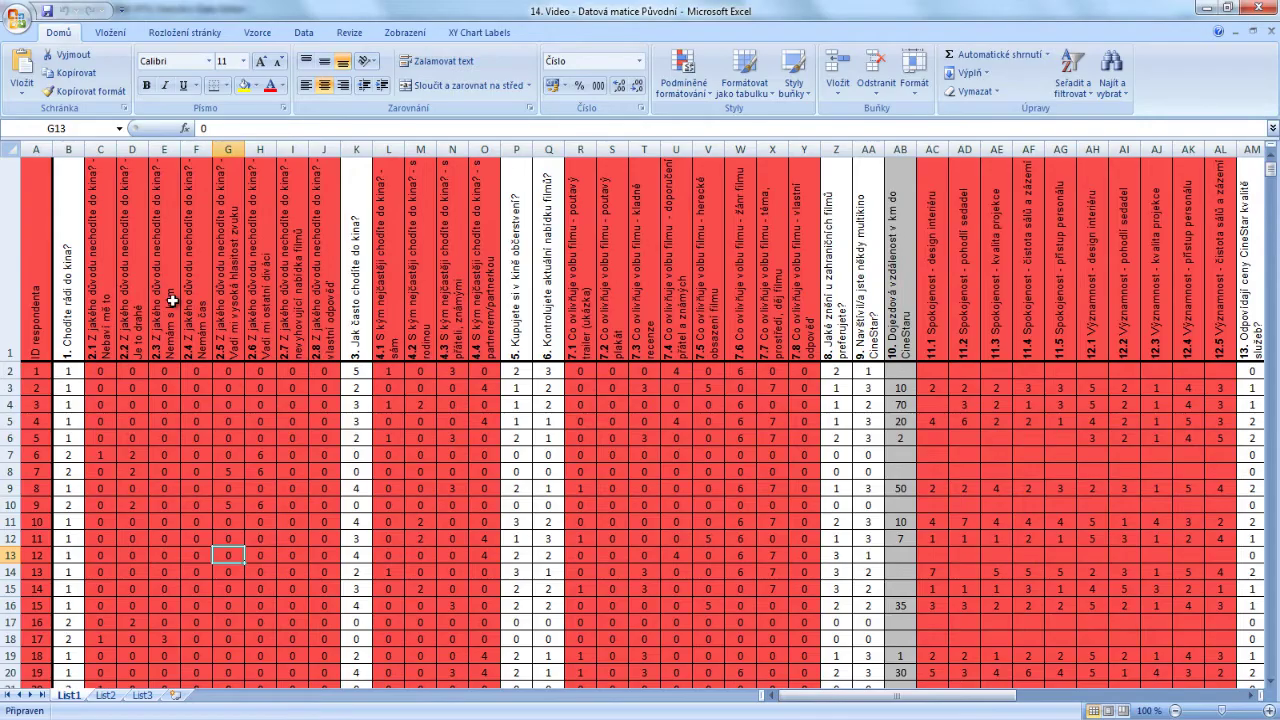
{"action": "left_click", "coordinate": [11, 276]}
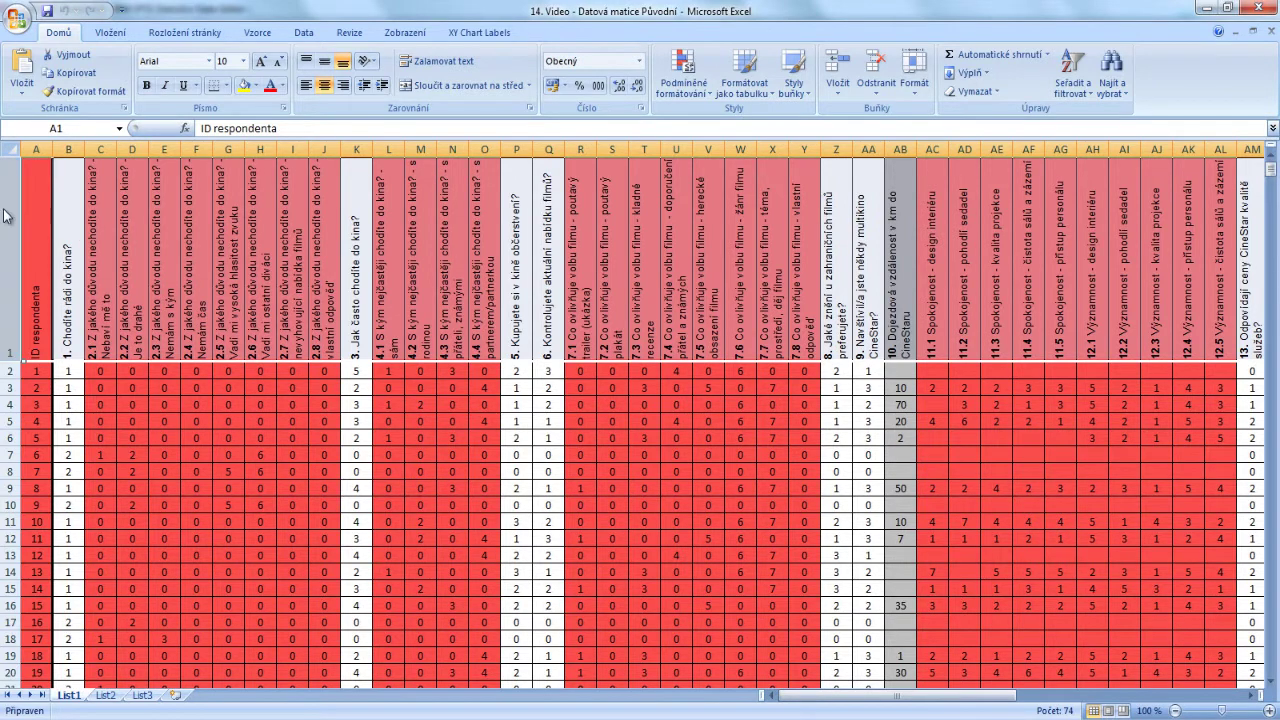
{"action": "right_click", "coordinate": [10, 214]}
{"action": "left_click", "coordinate": [52, 313]}
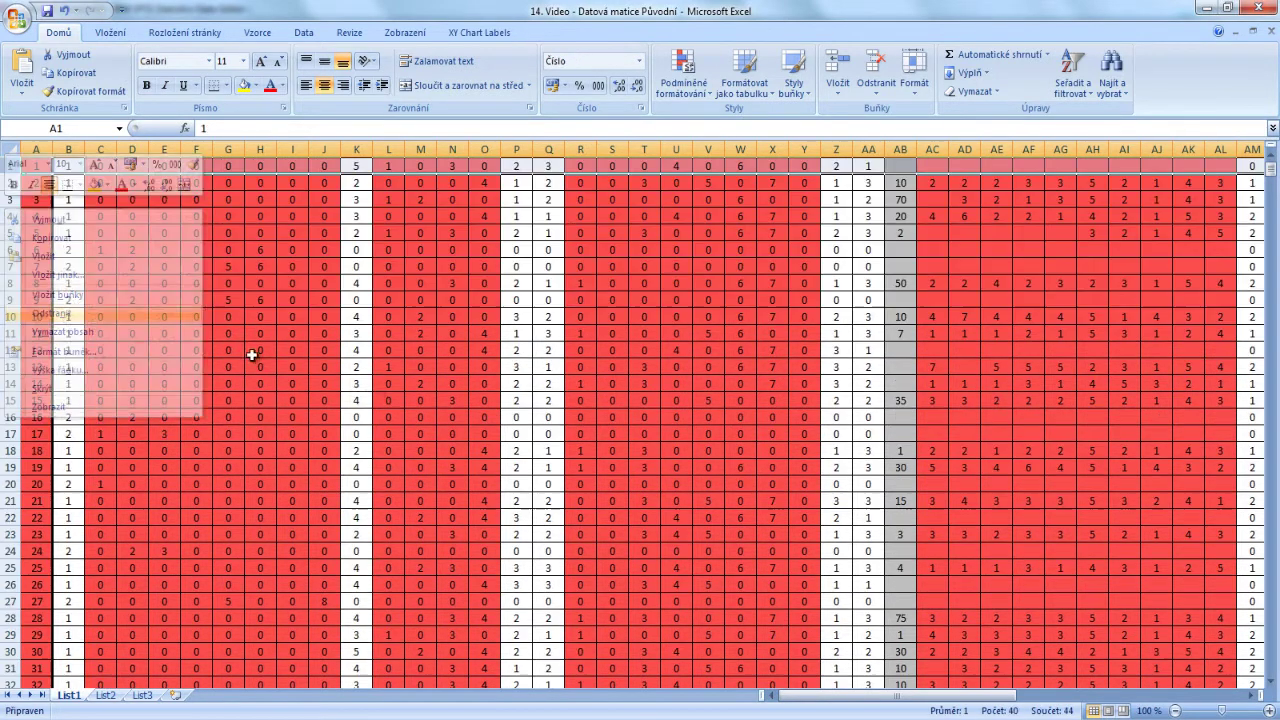
Return to SPSS Statistics and turn off reading variable names from the first row of data.
{"action": "key", "text": "alt+Tab"}
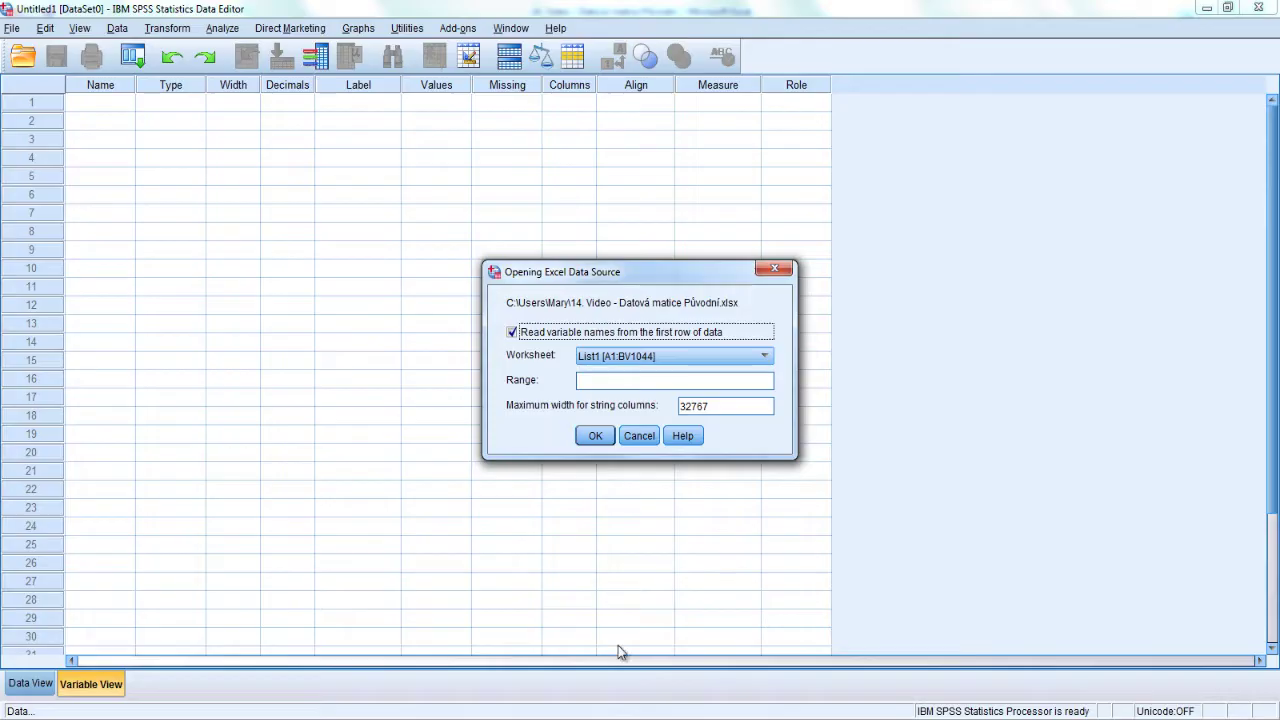
{"action": "left_click", "coordinate": [512, 333]}
Switch to Excel and undo the deletion of the header row in List1.
{"action": "mouse_move", "coordinate": [530, 719]}
{"action": "left_click", "coordinate": [530, 650]}
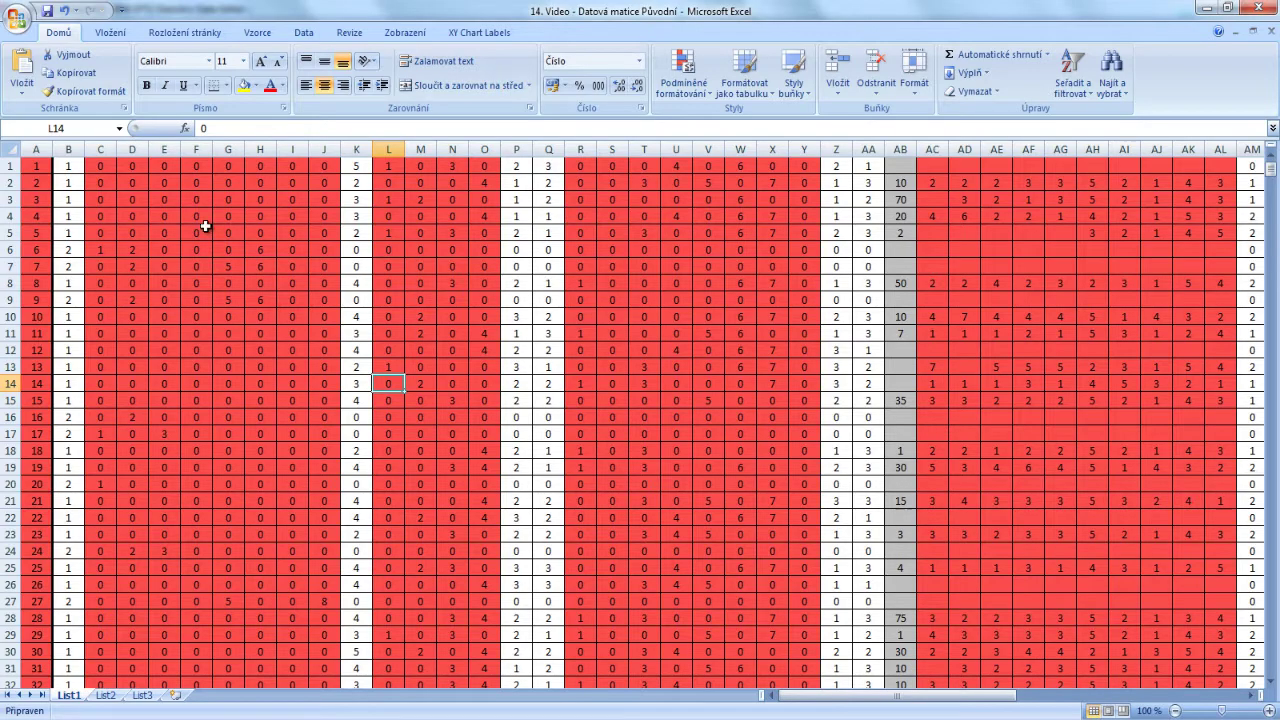
{"action": "left_click", "coordinate": [65, 14]}
{"action": "left_click", "coordinate": [205, 404]}
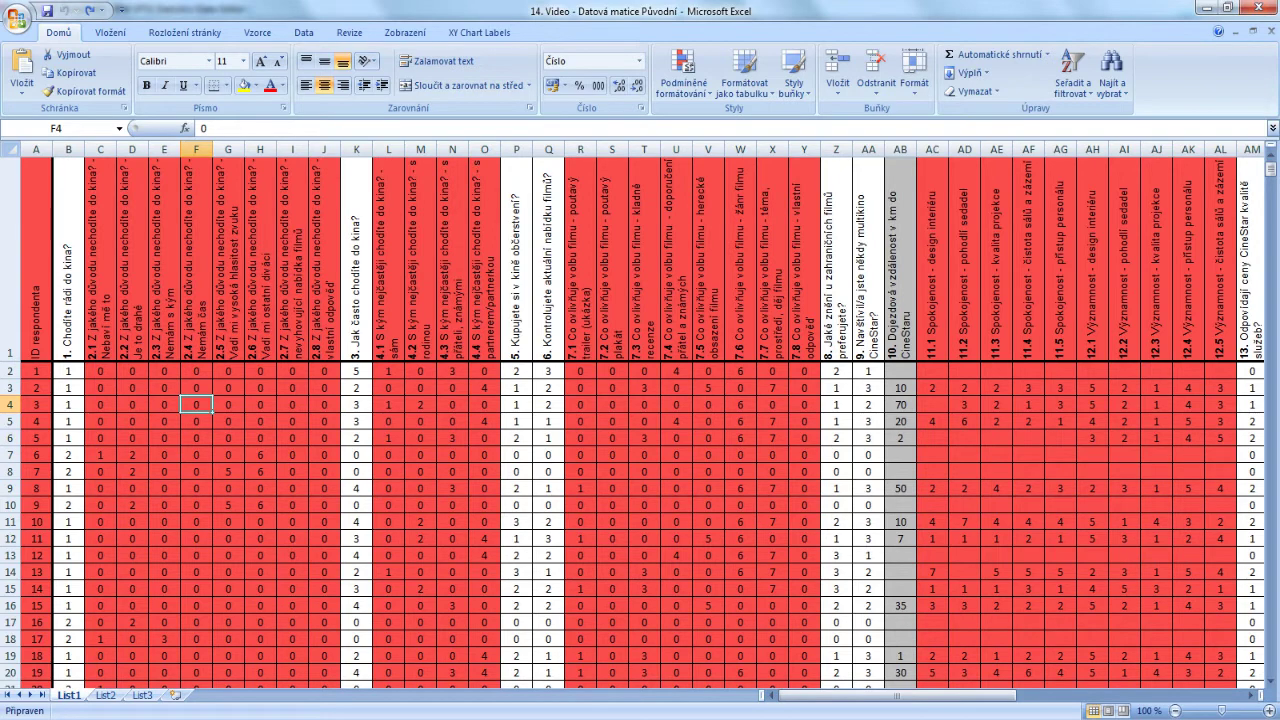
Go to the last used cell of the List1 worksheet to identify the end of the data range.
{"action": "left_click_drag", "start_coordinate": [890, 696], "coordinate": [1135, 694]}
{"action": "left_click_drag", "start_coordinate": [1272, 183], "coordinate": [1274, 662]}
{"action": "key", "text": "ctrl+End"}
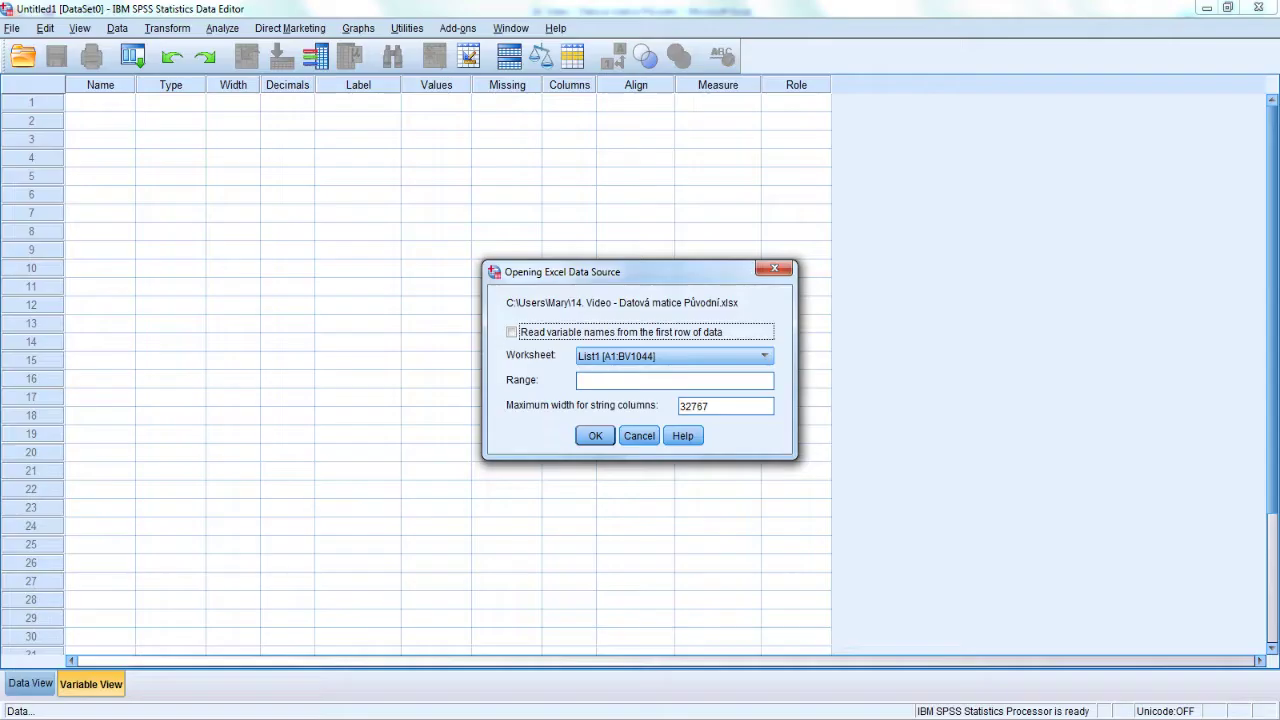
In SPSS Statistics, import the range A2:BV1044 from List1 without reading variable names, and check the imported data.
{"action": "left_click", "coordinate": [512, 332]}
{"action": "left_click", "coordinate": [594, 380]}
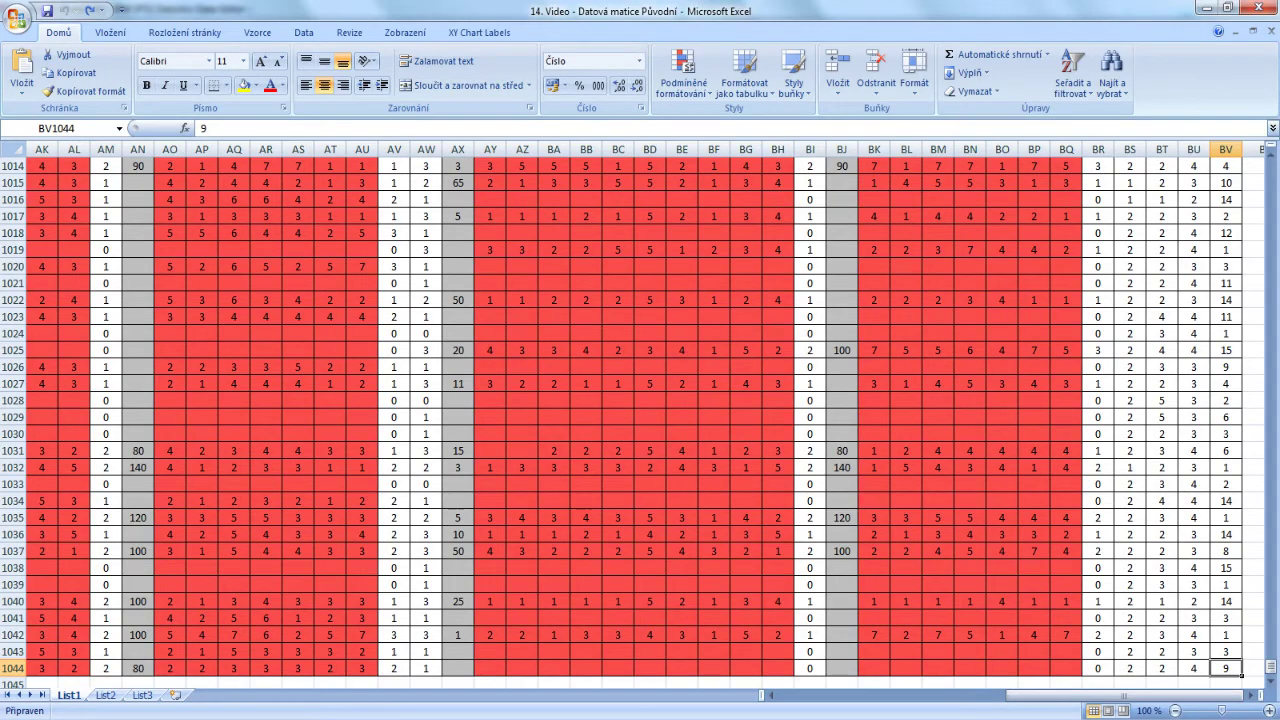
{"action": "left_click", "coordinate": [806, 695]}
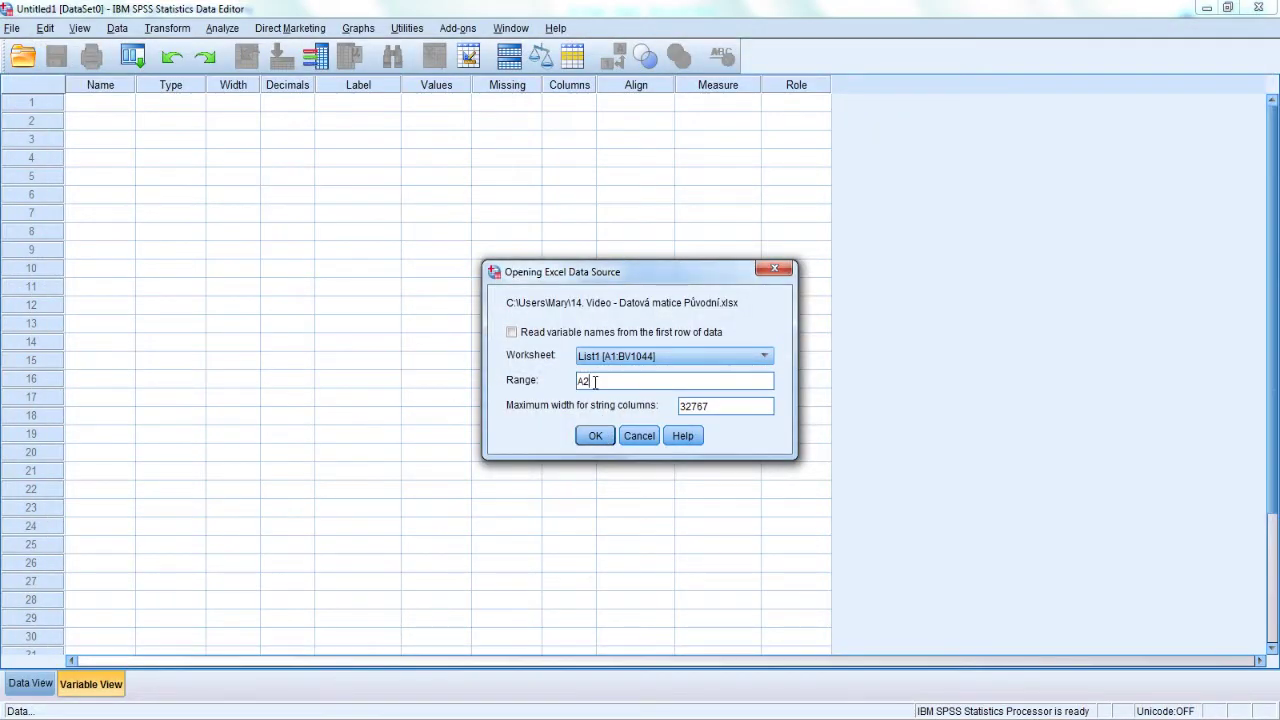
{"action": "type", "text": "1044"}
{"action": "left_click", "coordinate": [600, 440]}
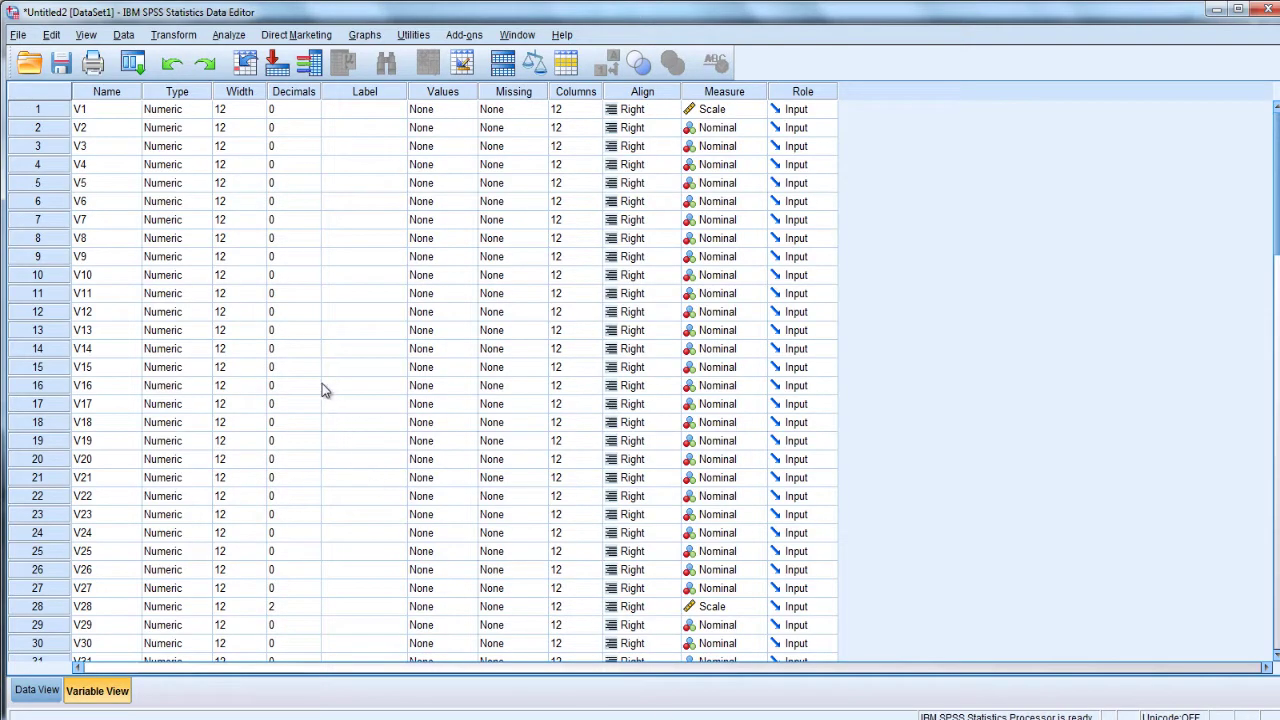
{"action": "left_click", "coordinate": [40, 689]}
{"action": "left_click", "coordinate": [96, 689]}
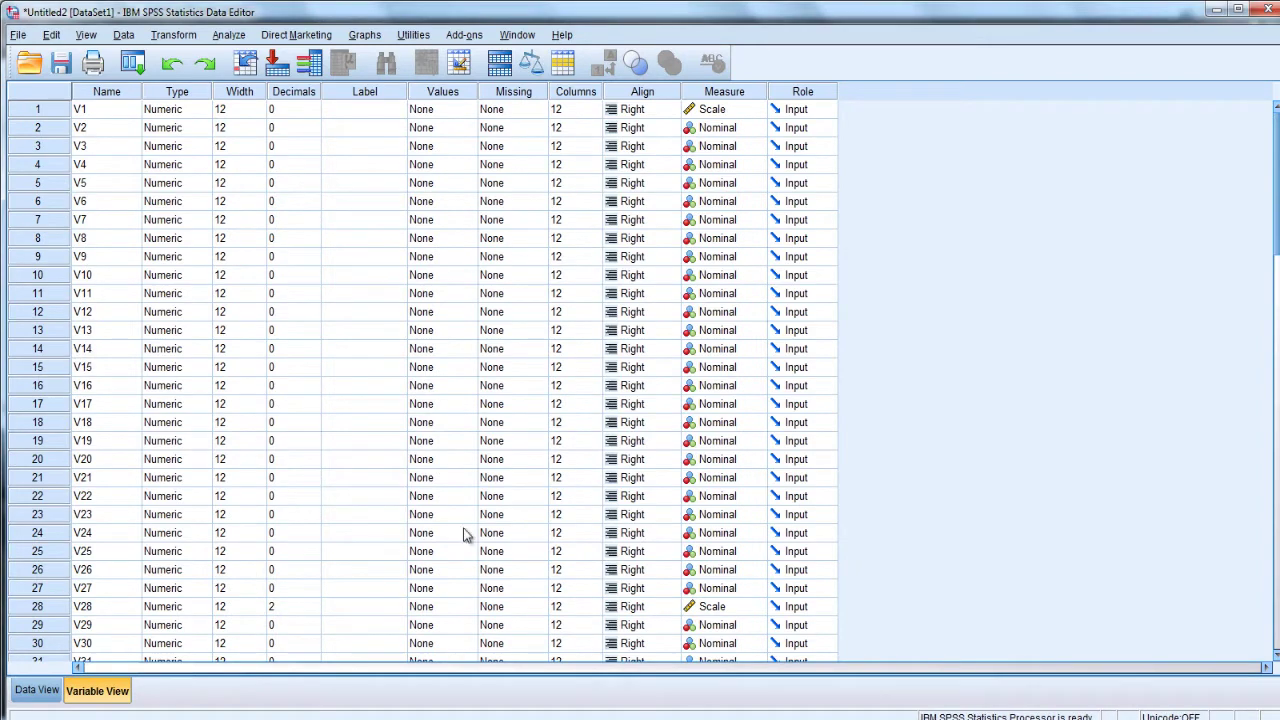
Import "14. Video - Datová matice Původní.xlsx" again, reading variable names from the first row of the full List1 worksheet.
{"action": "left_click", "coordinate": [29, 62]}
{"action": "left_click", "coordinate": [555, 477]}
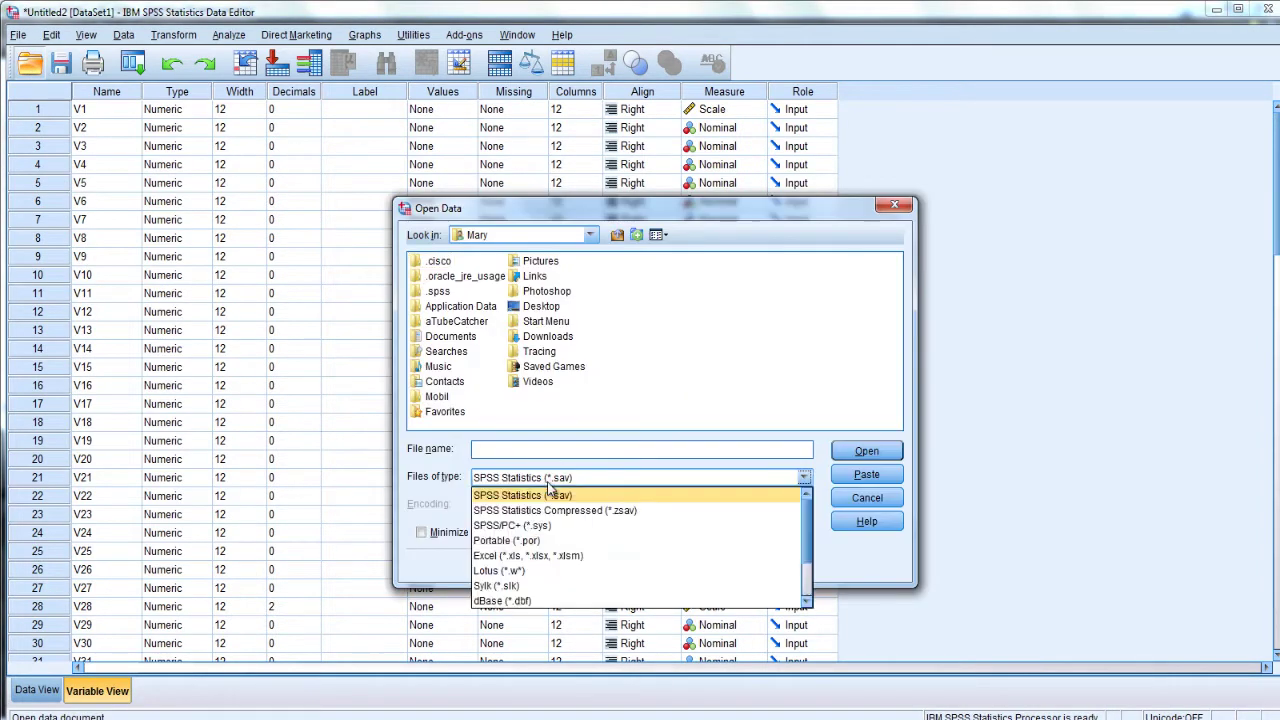
{"action": "left_click", "coordinate": [510, 551]}
{"action": "double_click", "coordinate": [640, 382]}
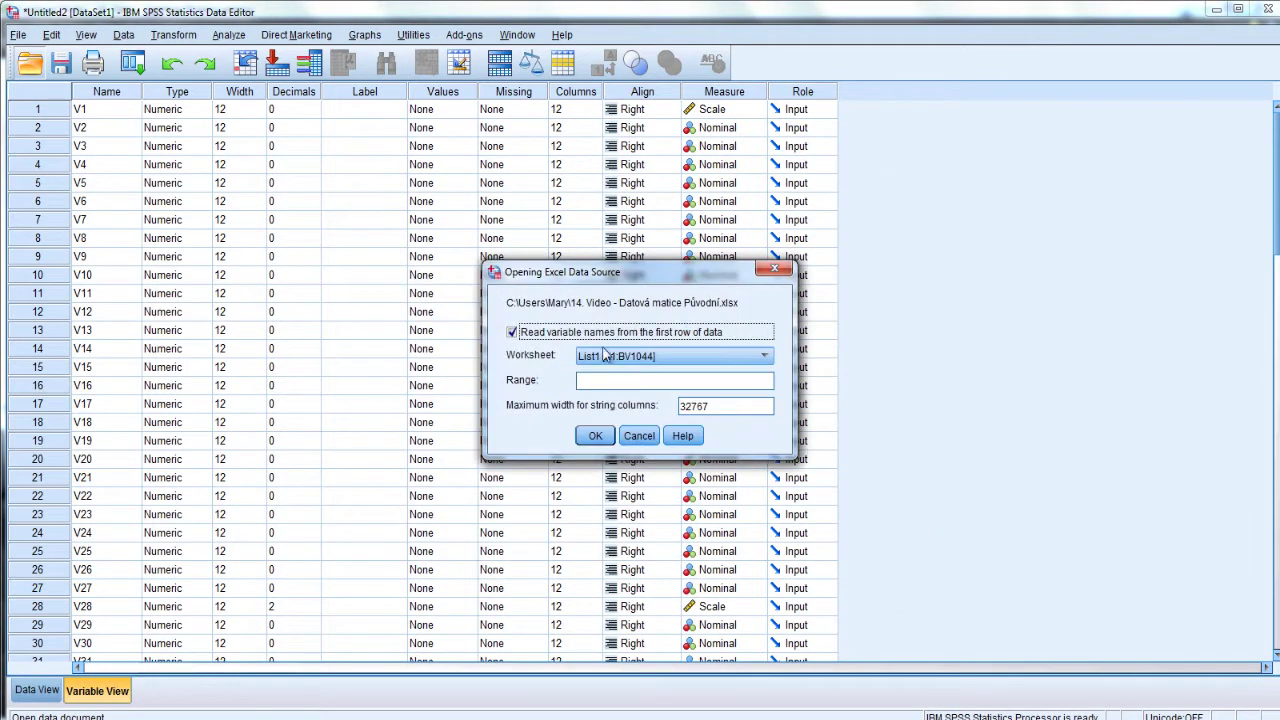
{"action": "left_click", "coordinate": [595, 436]}
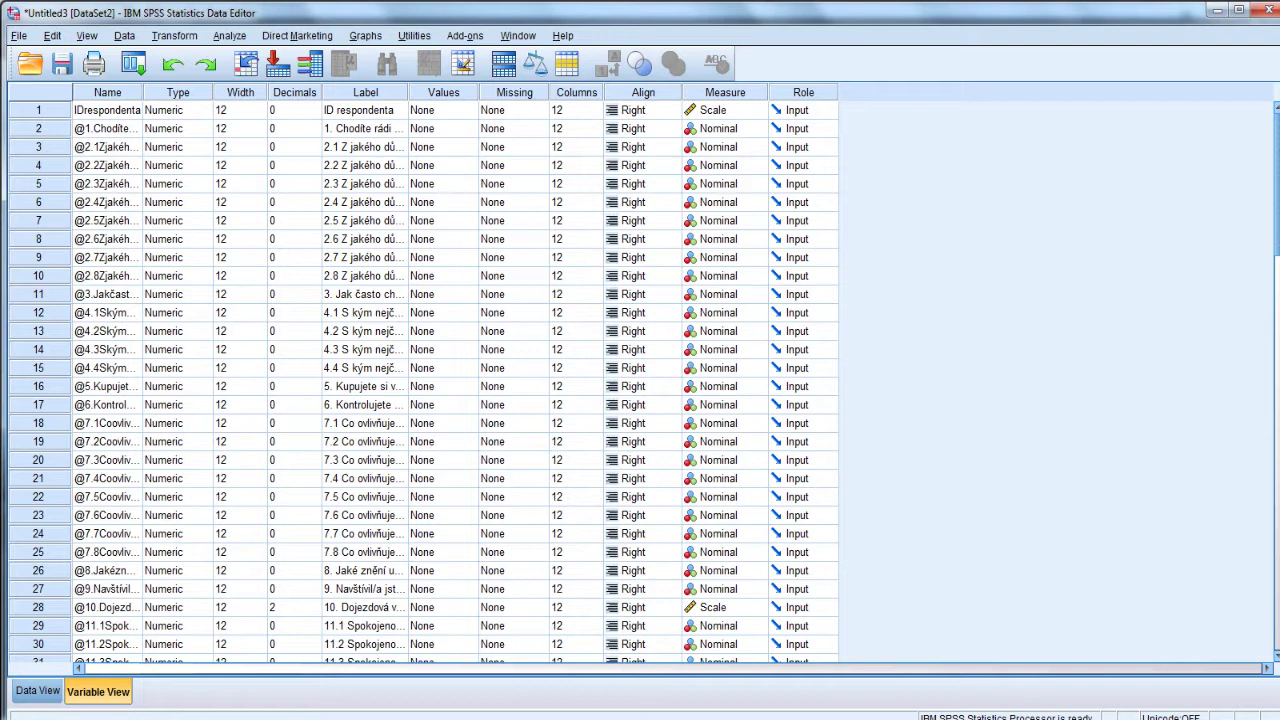
Examine the import log in the output window and preview the two open datasets.
{"action": "mouse_move", "coordinate": [652, 714]}
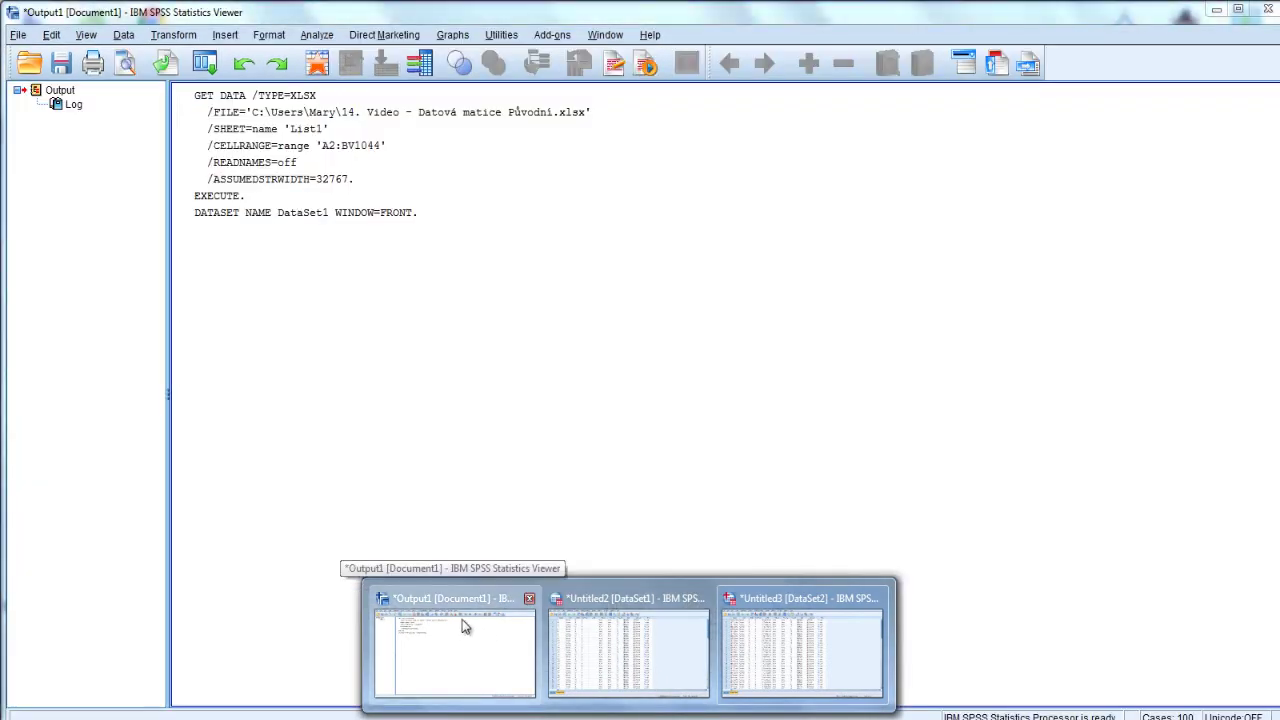
{"action": "left_click", "coordinate": [463, 626]}
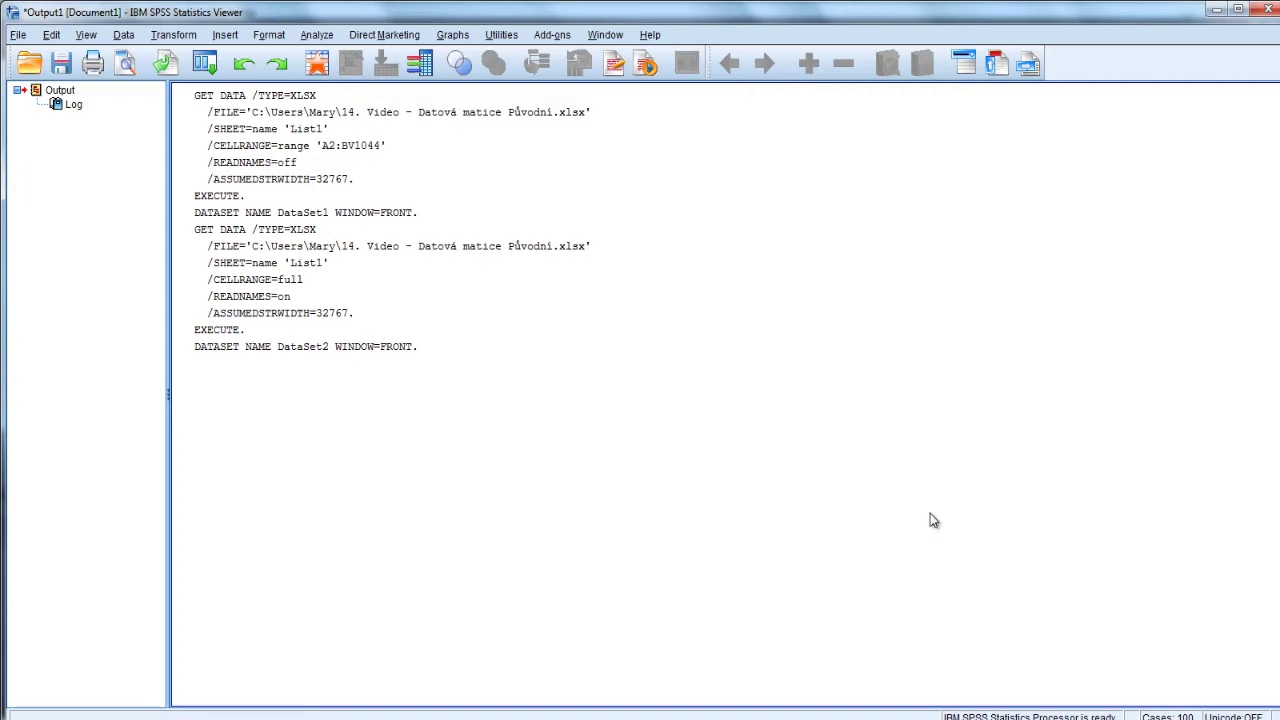
{"action": "mouse_move", "coordinate": [630, 714]}
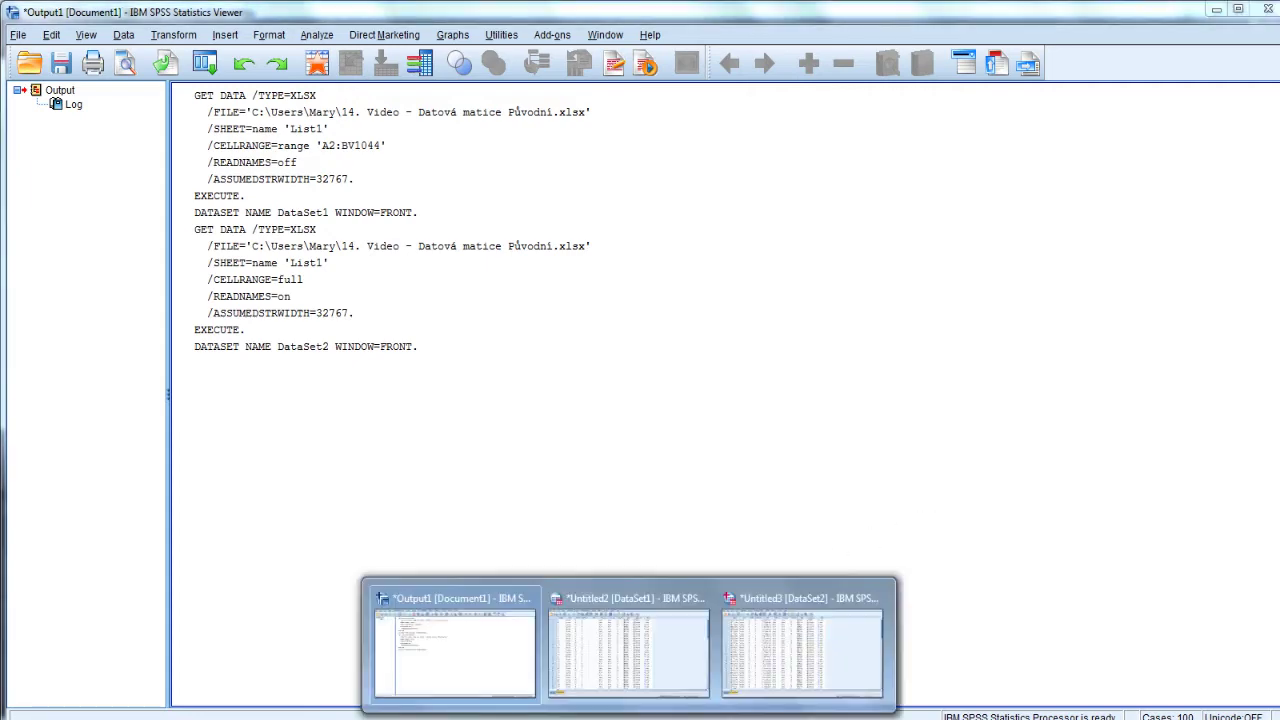
{"action": "mouse_move", "coordinate": [771, 657]}
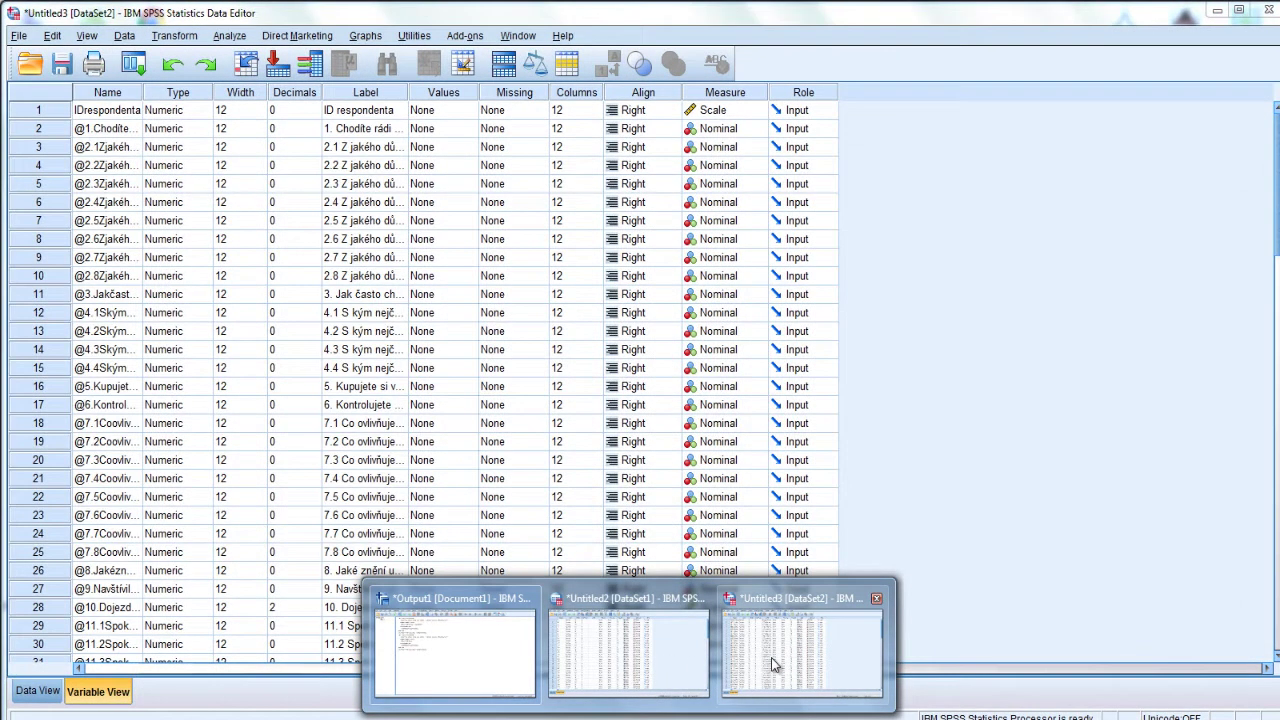
{"action": "mouse_move", "coordinate": [567, 656]}
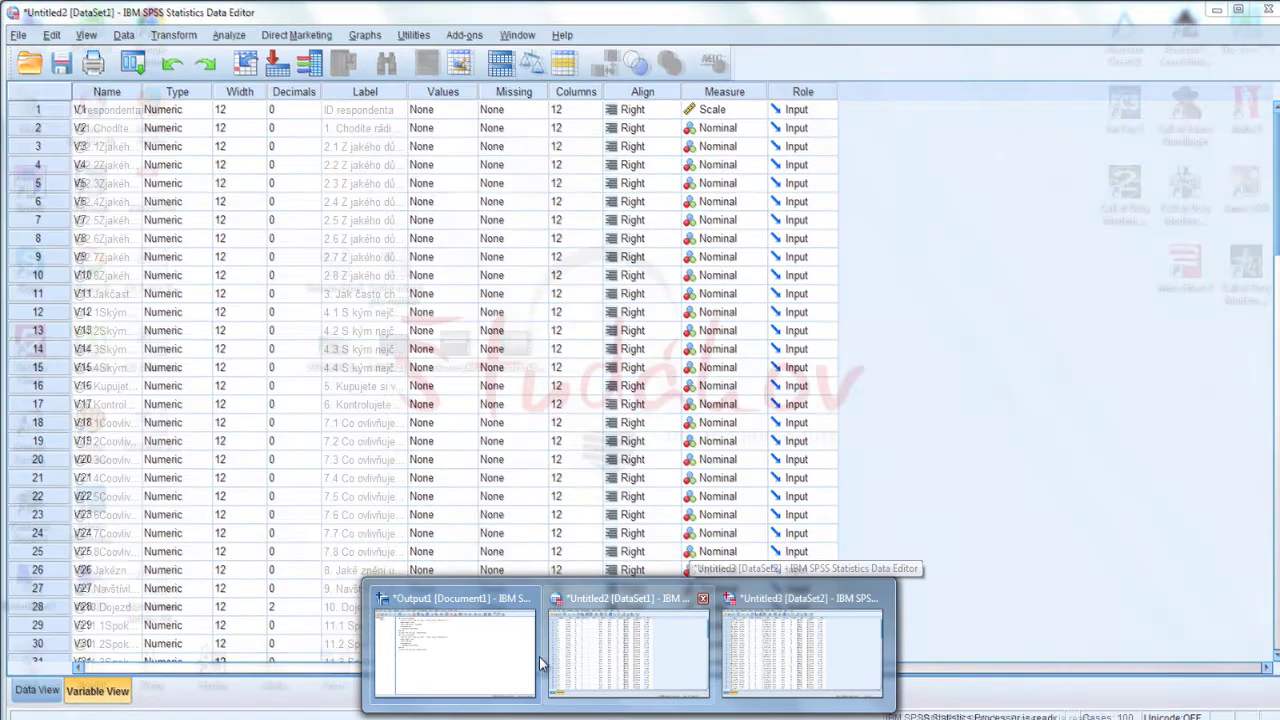
{"action": "mouse_move", "coordinate": [500, 662]}
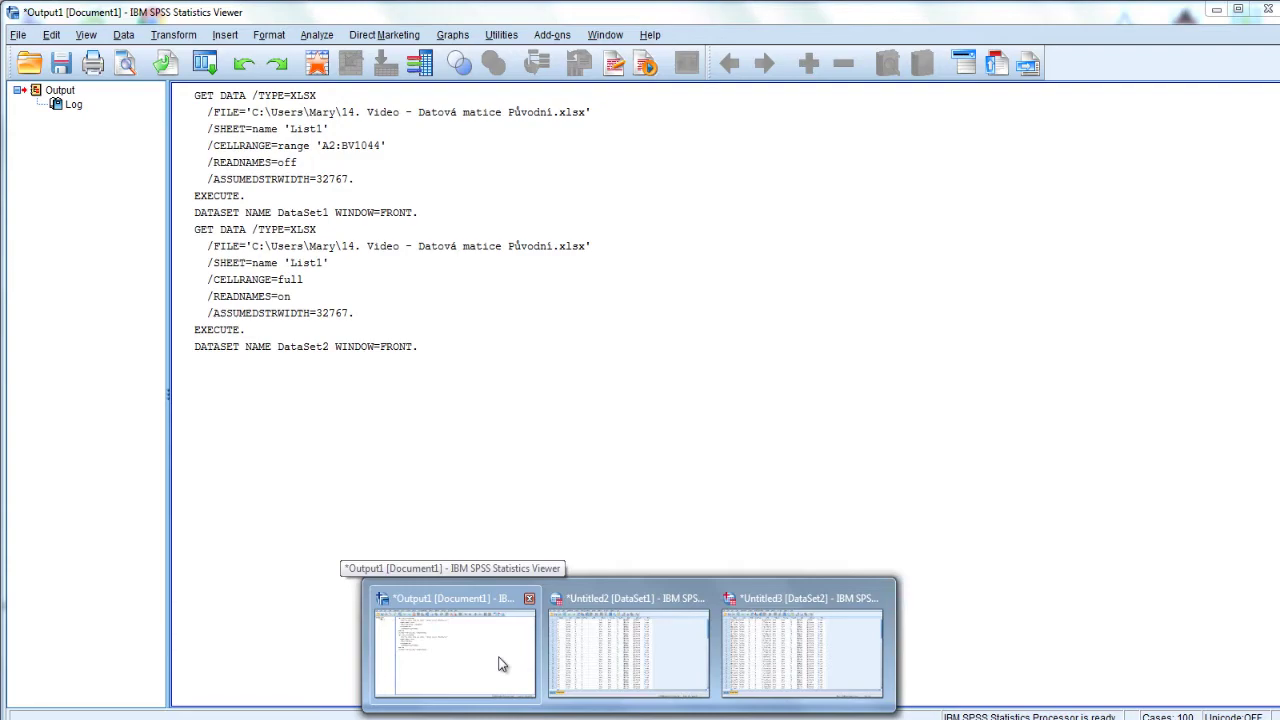
{"action": "mouse_move", "coordinate": [851, 630]}
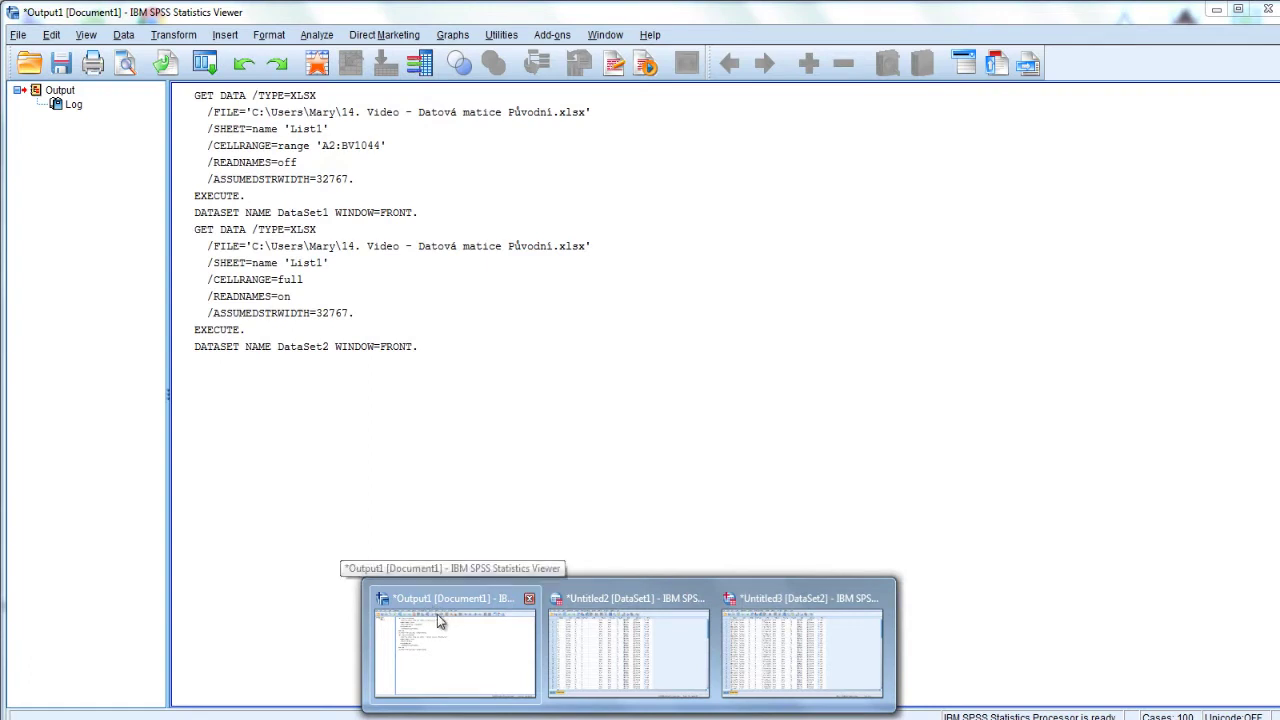
Close the Output1 window and the Untitled2 dataset (DataSet1) without saving either.
{"action": "left_click", "coordinate": [529, 599]}
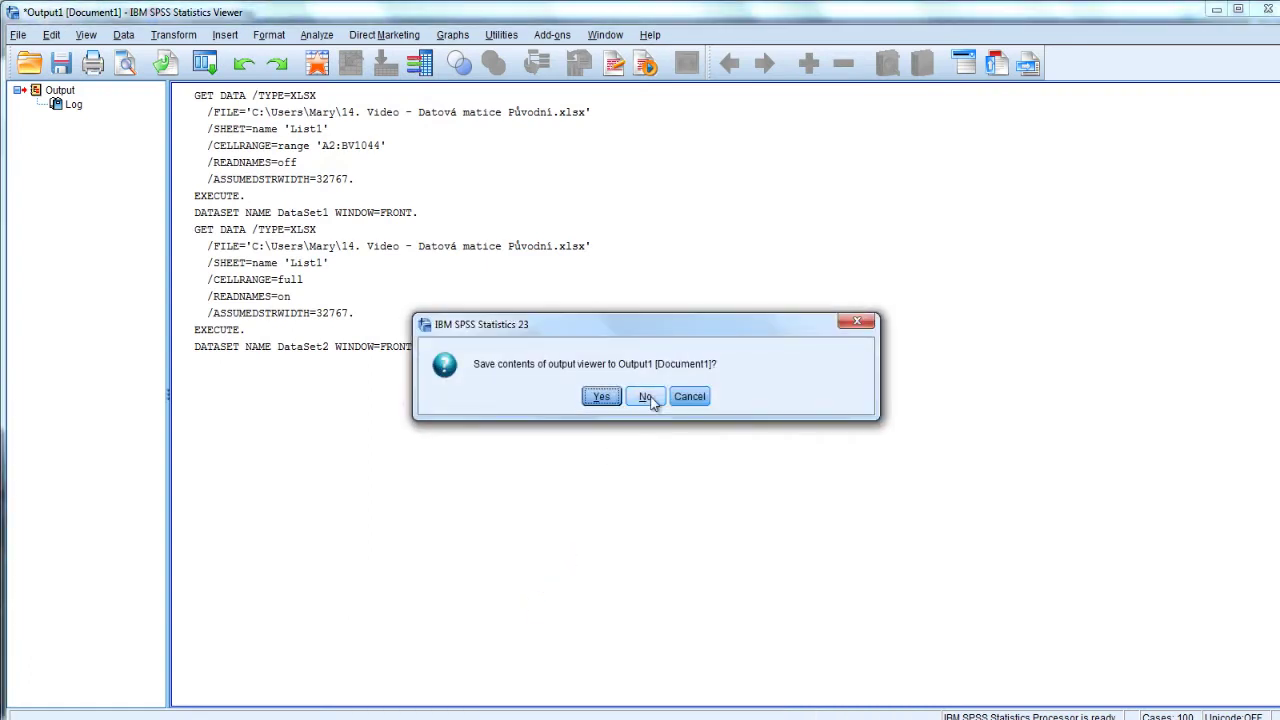
{"action": "left_click", "coordinate": [646, 397]}
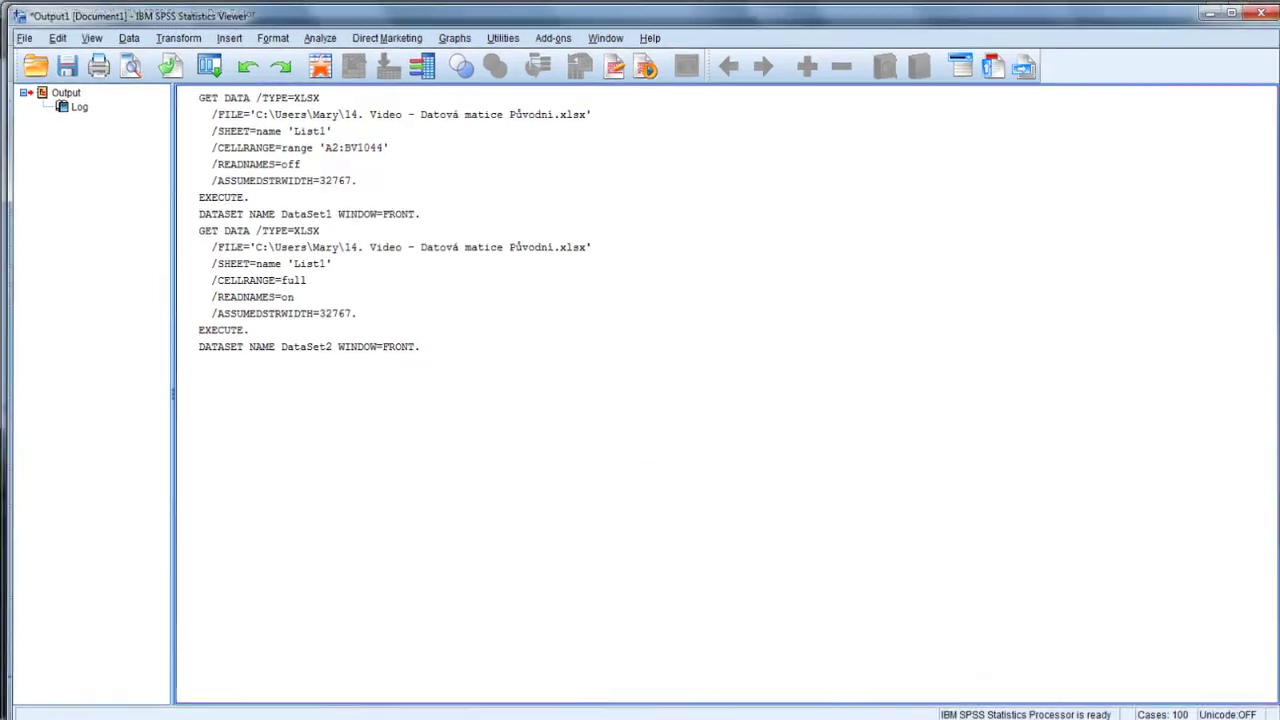
{"action": "mouse_move", "coordinate": [617, 600]}
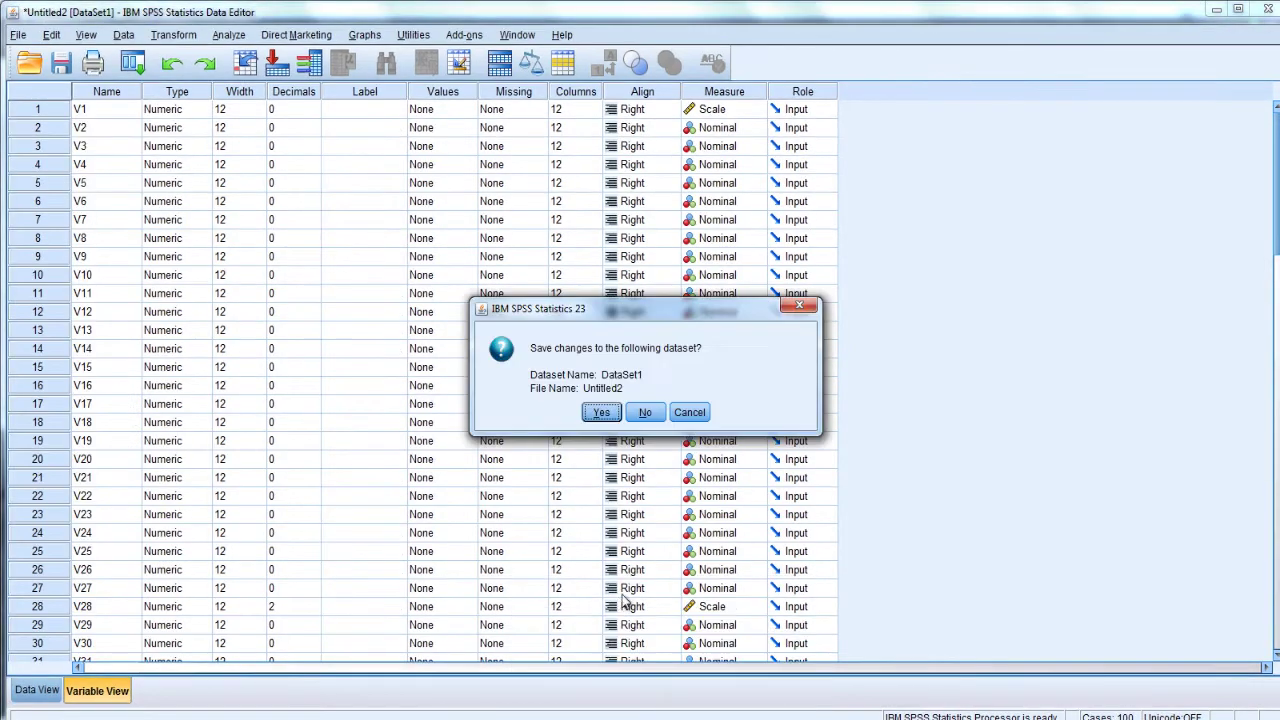
{"action": "left_click", "coordinate": [645, 412]}
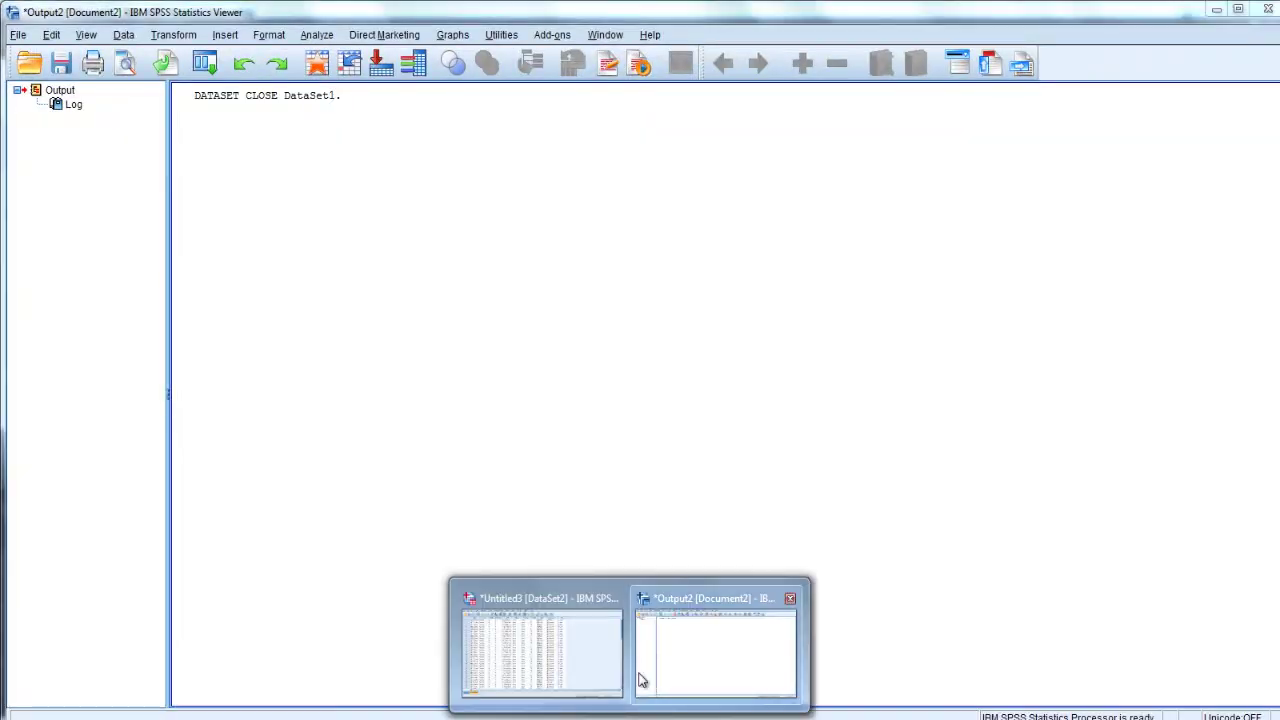
Close the Output2 viewer window without saving its contents.
{"action": "left_click", "coordinate": [600, 664]}
{"action": "mouse_move", "coordinate": [770, 622]}
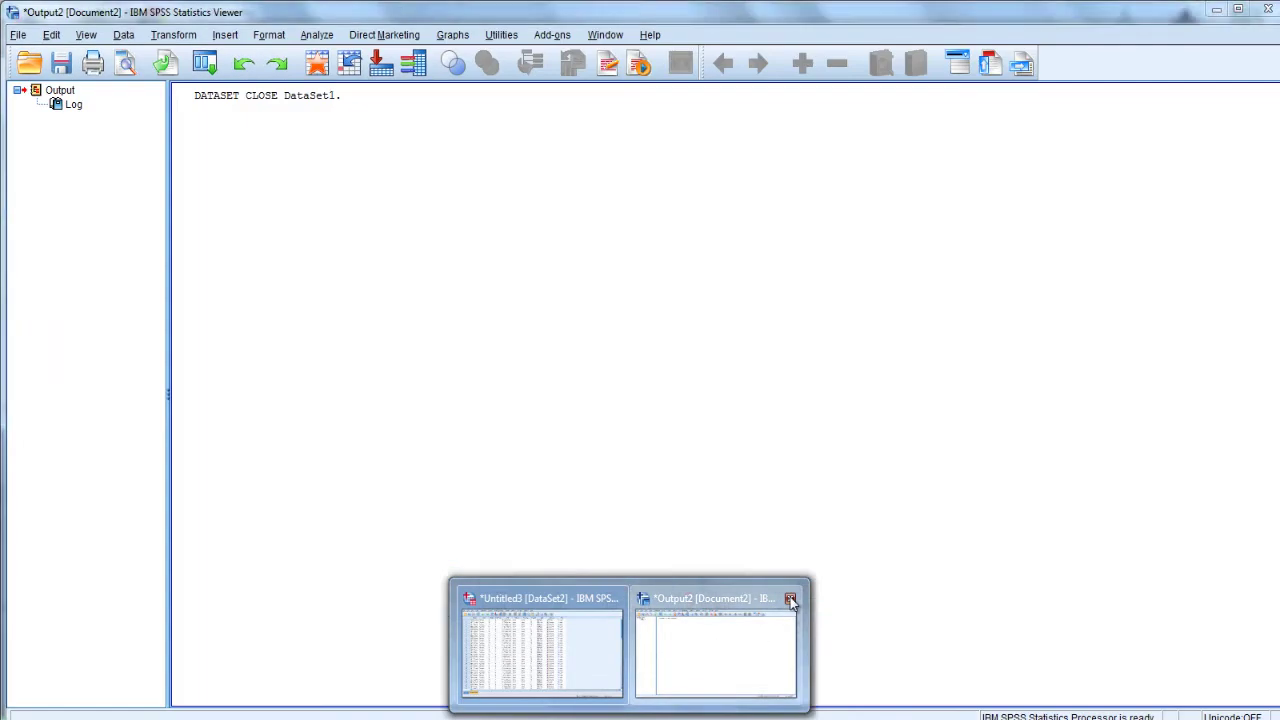
{"action": "left_click", "coordinate": [790, 598]}
{"action": "left_click", "coordinate": [646, 397]}
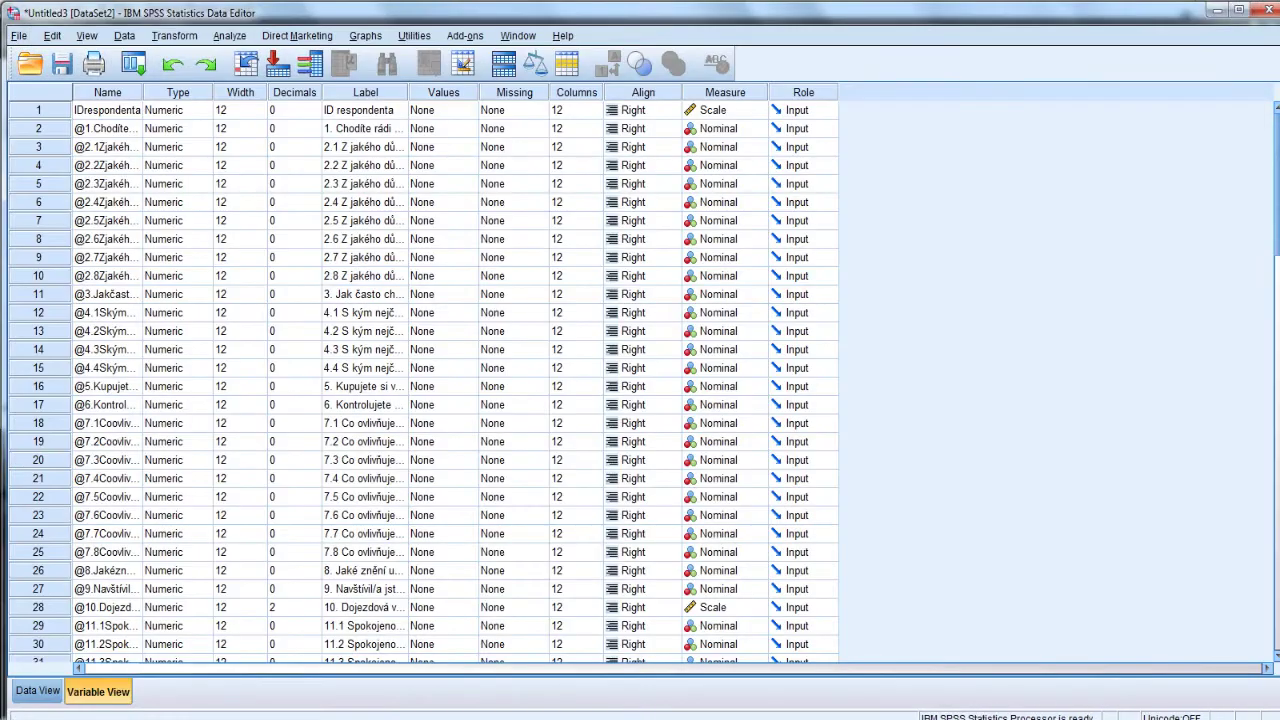
Compare the Data View and Variable View of the Untitled3 dataset, checking how variables and respondents are arranged.
{"action": "left_click", "coordinate": [38, 691]}
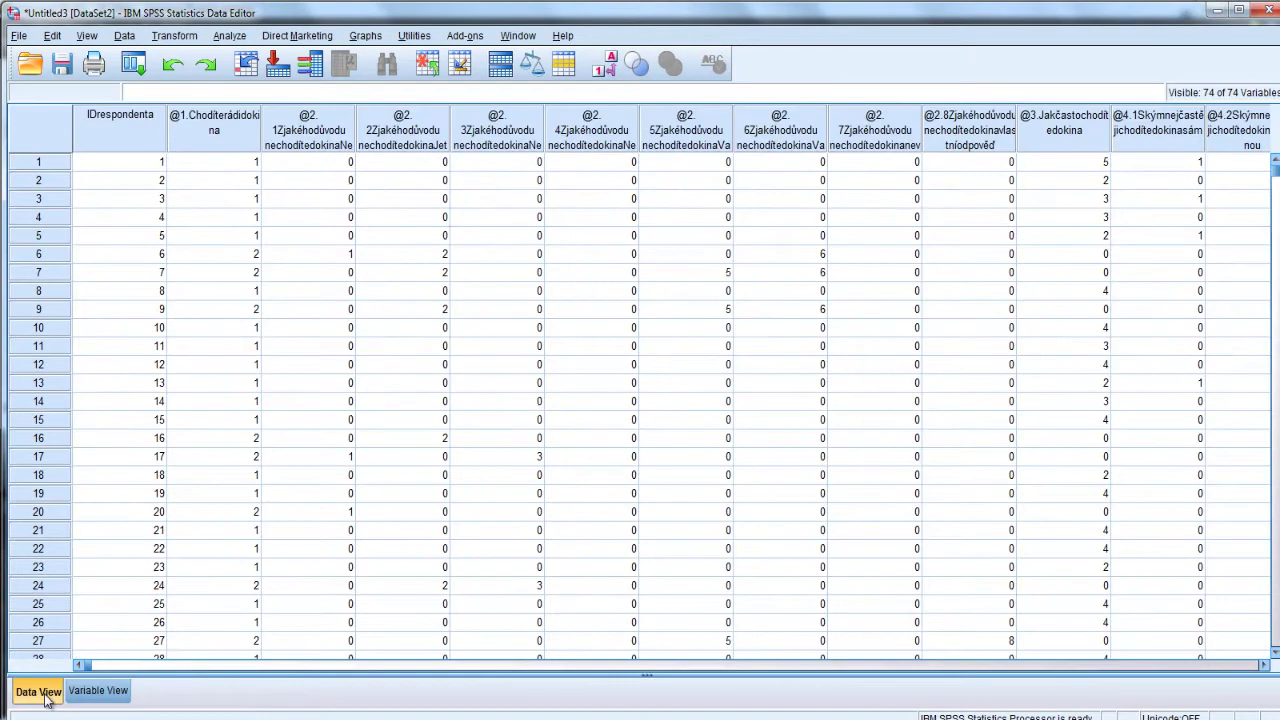
{"action": "left_click", "coordinate": [100, 691]}
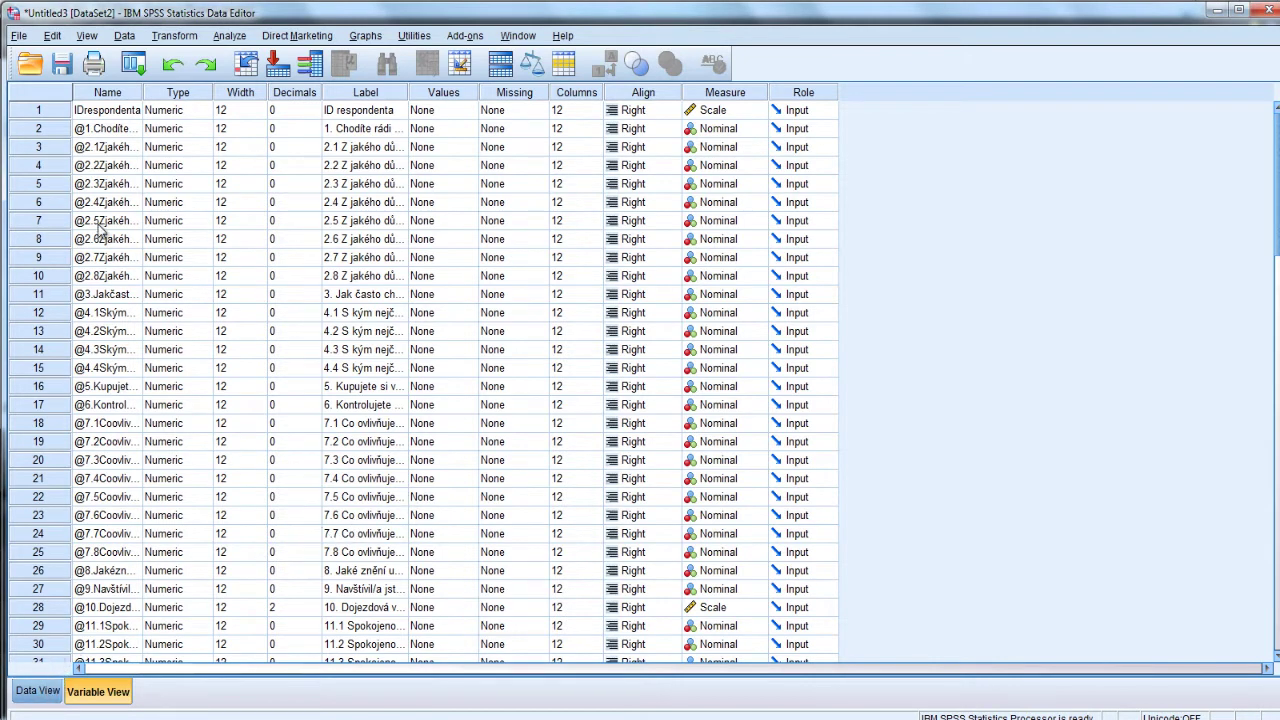
{"action": "left_click", "coordinate": [38, 690]}
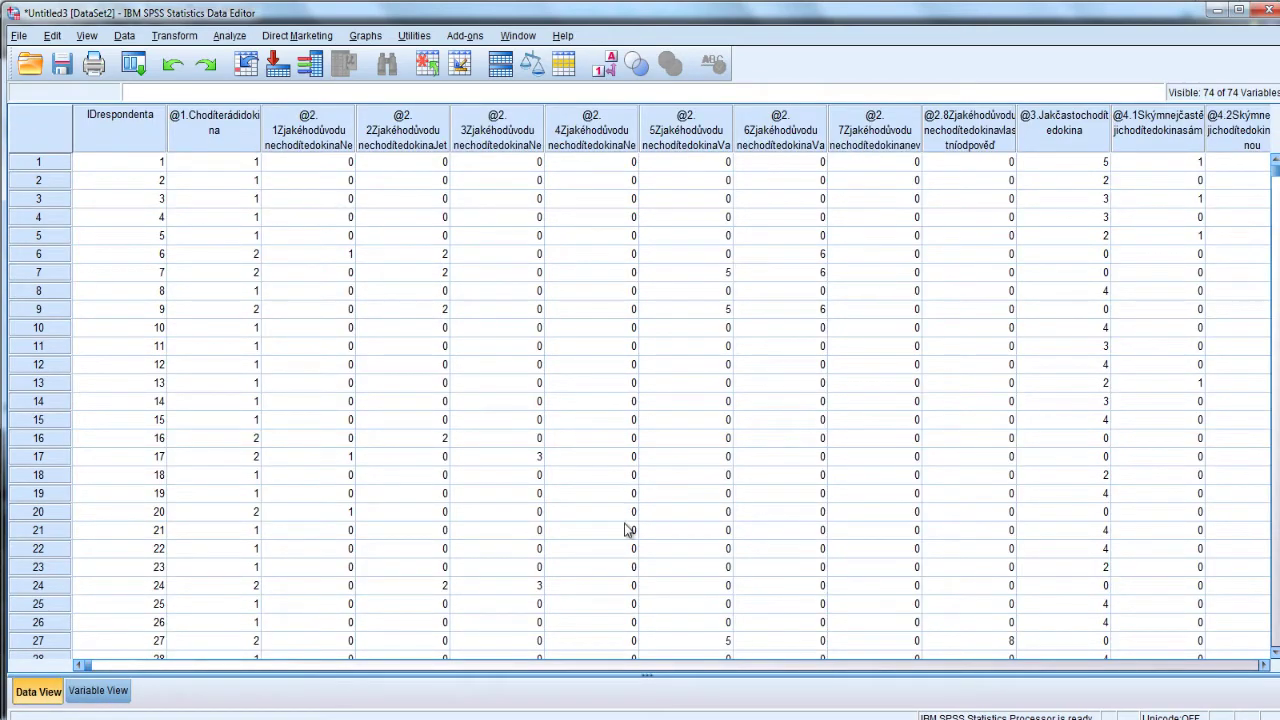
{"action": "left_click", "coordinate": [108, 693]}
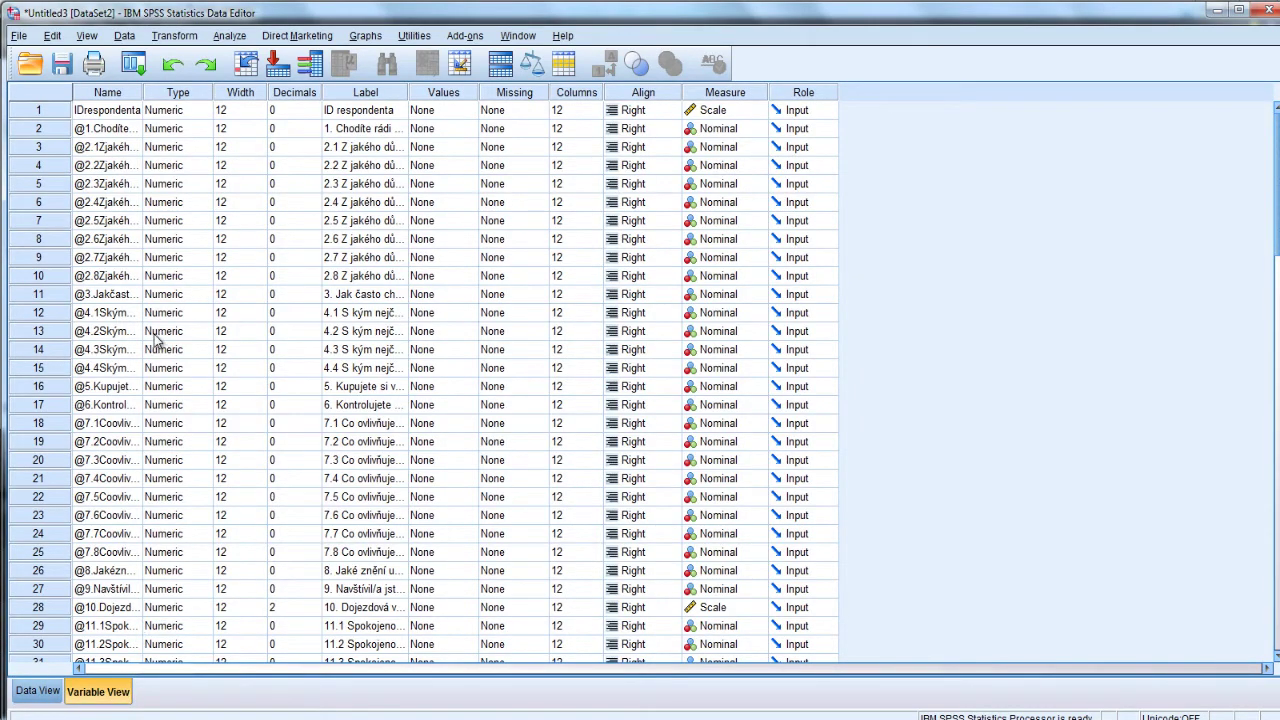
{"action": "left_click", "coordinate": [37, 693]}
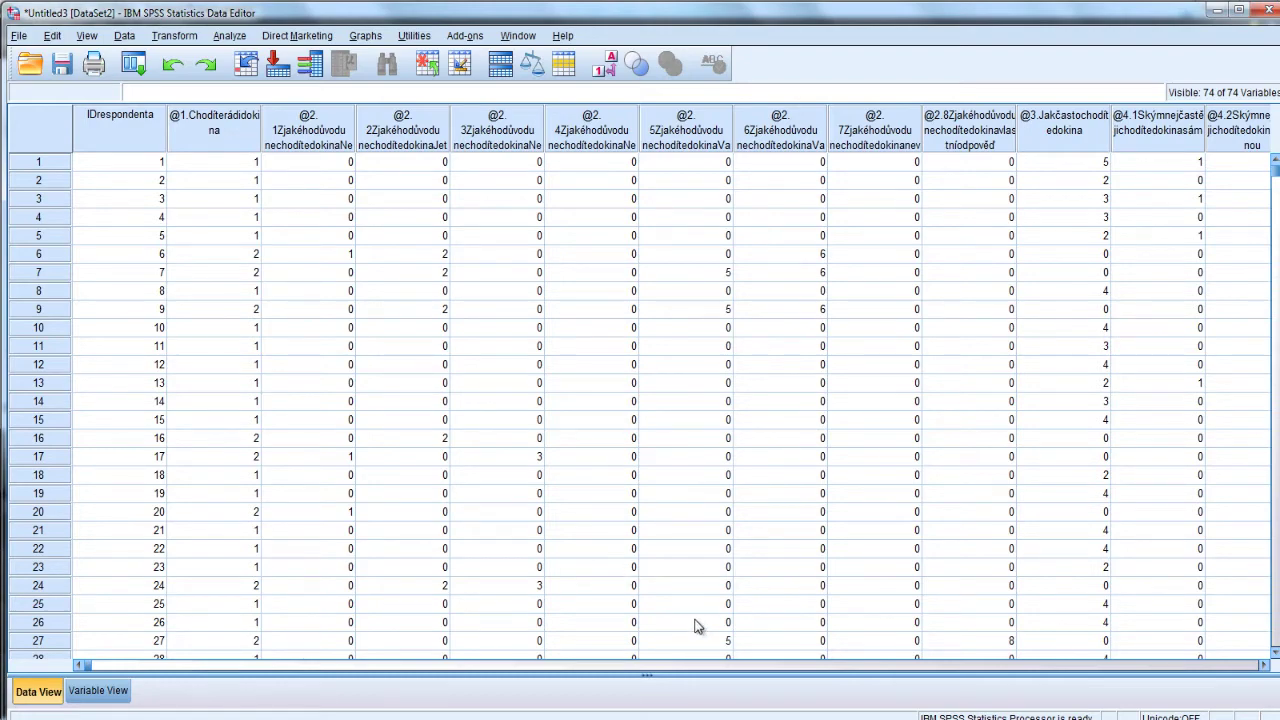
{"action": "left_click", "coordinate": [121, 694]}
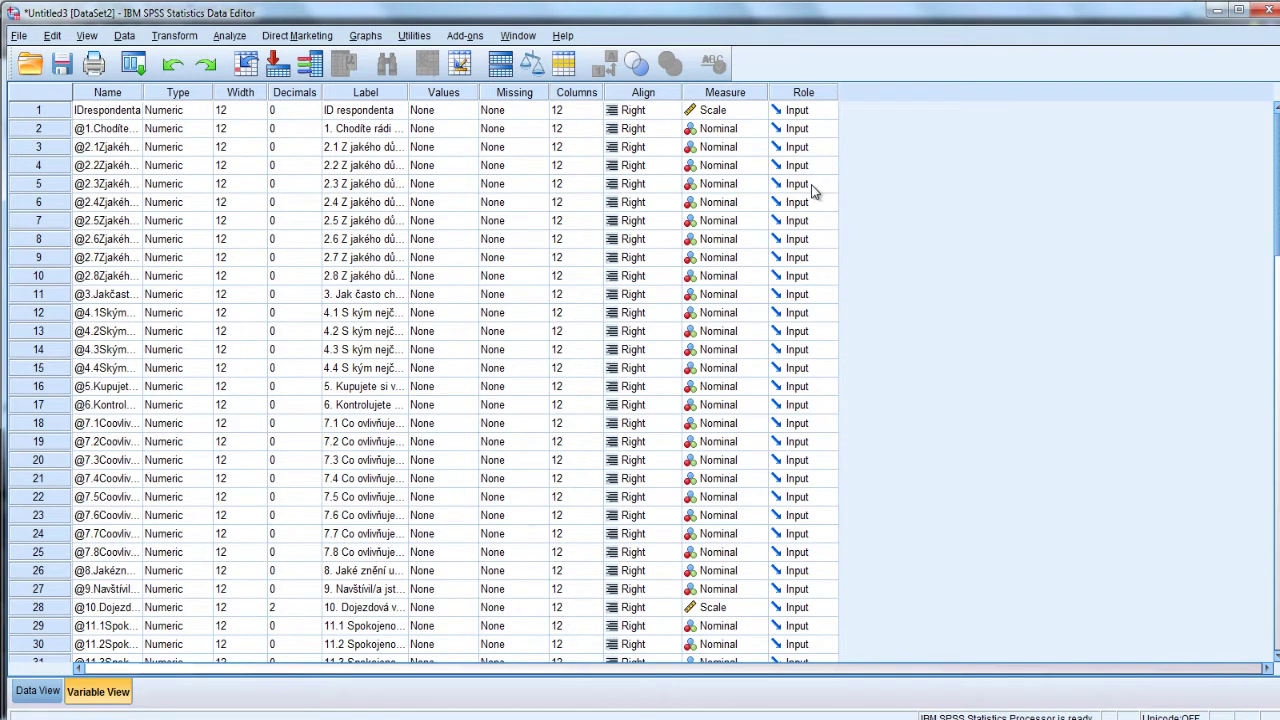
Maximize the data editor, widen the Name column, and rename the variable in row 2 as Chodíte_rádi_do_kina.
{"action": "left_click", "coordinate": [1238, 10]}
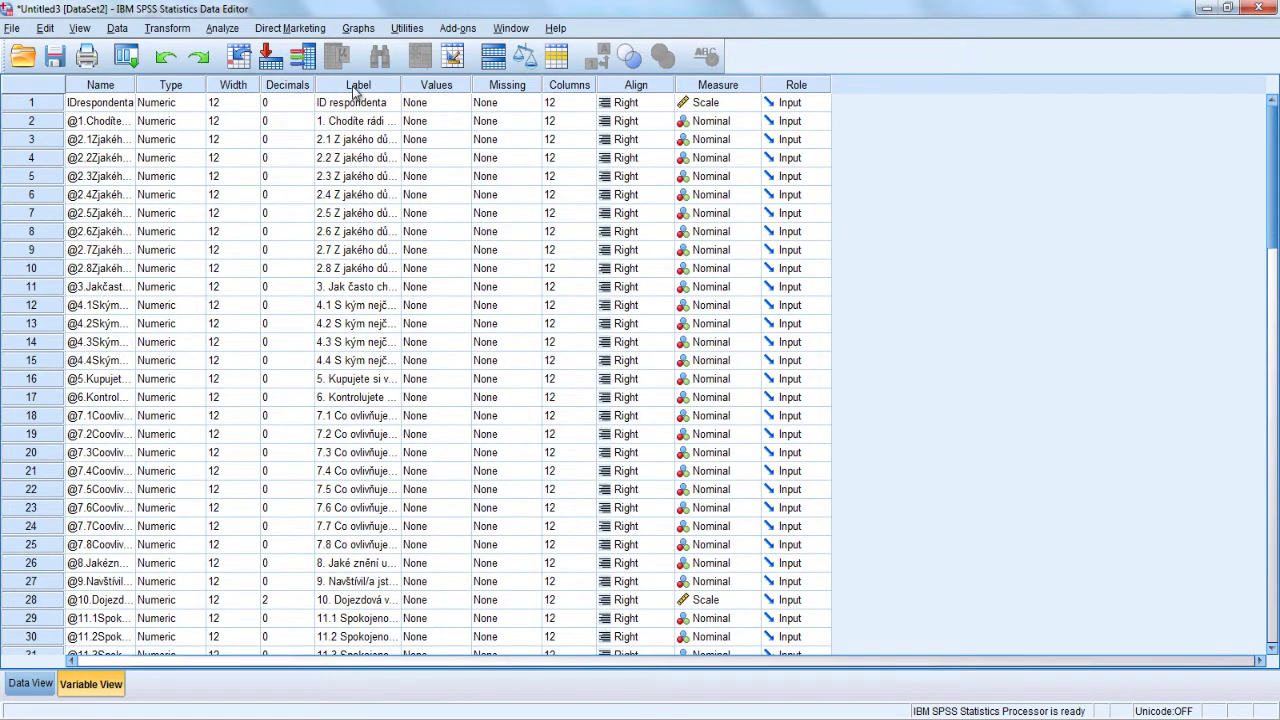
{"action": "left_click_drag", "start_coordinate": [135, 88], "coordinate": [364, 82]}
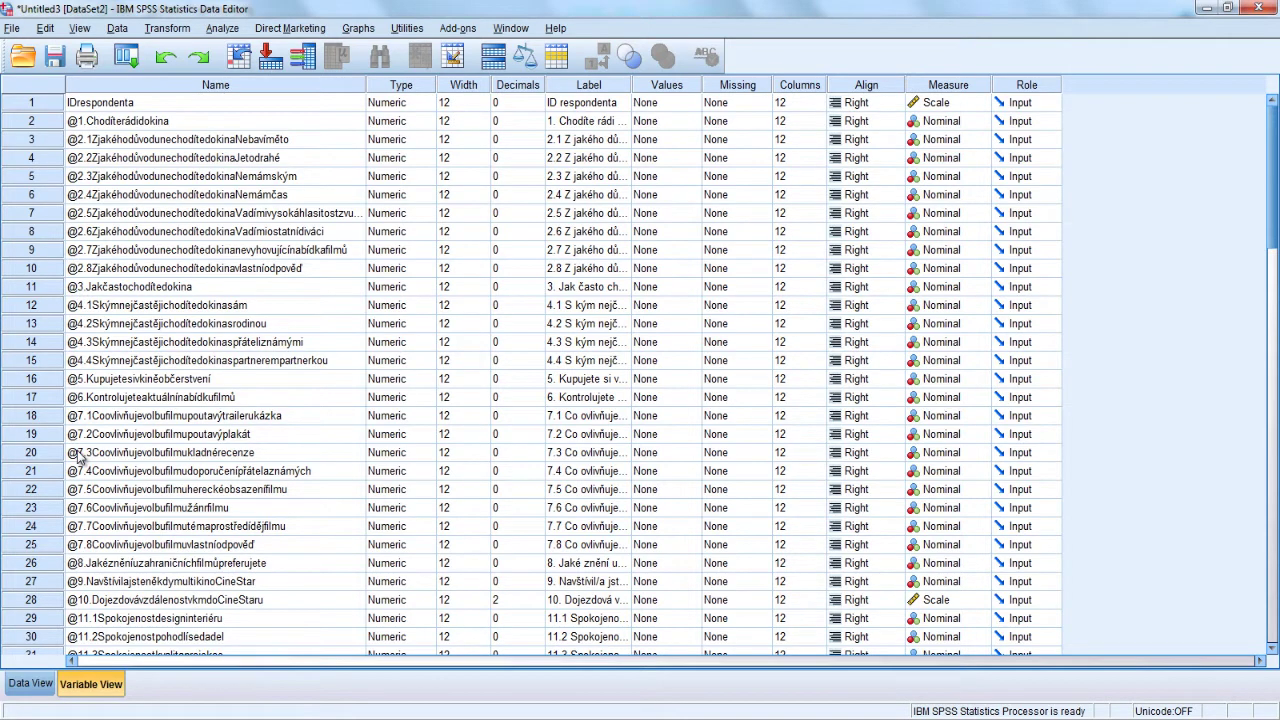
{"action": "left_click", "coordinate": [122, 121]}
{"action": "double_click", "coordinate": [172, 121]}
{"action": "left_click_drag", "start_coordinate": [170, 121], "coordinate": [44, 130]}
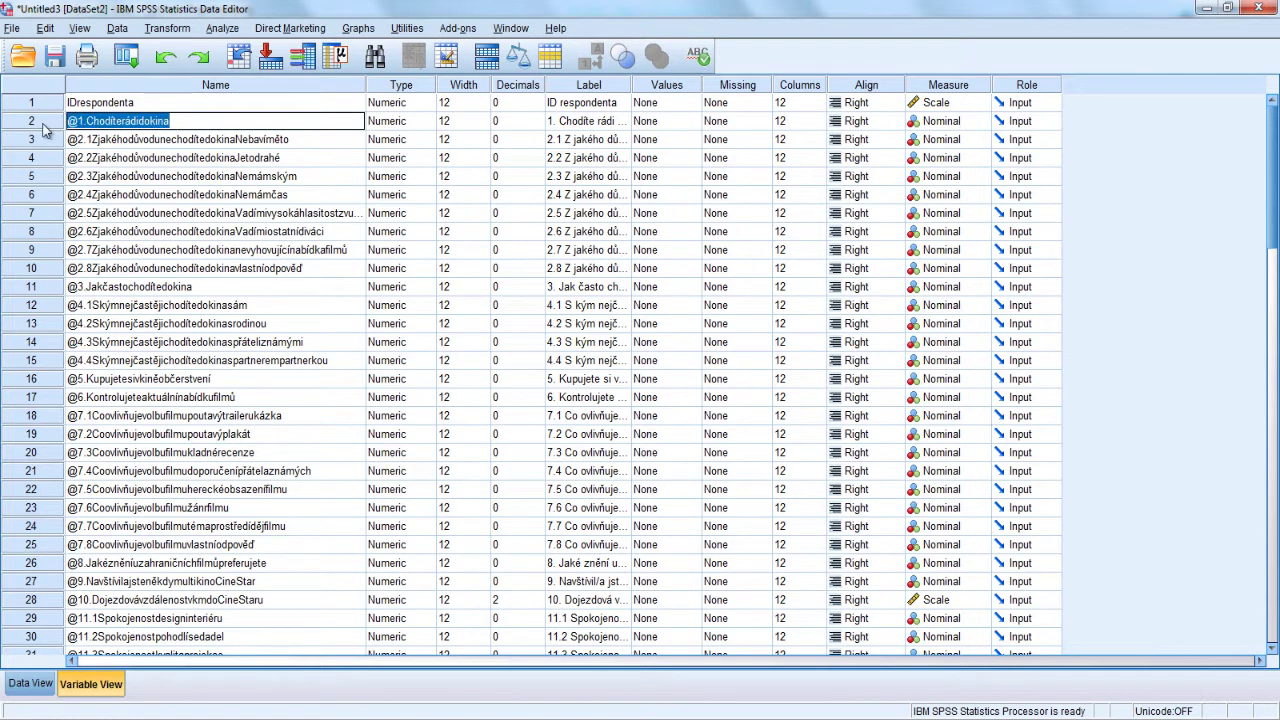
{"action": "type", "text": "Chodi"}
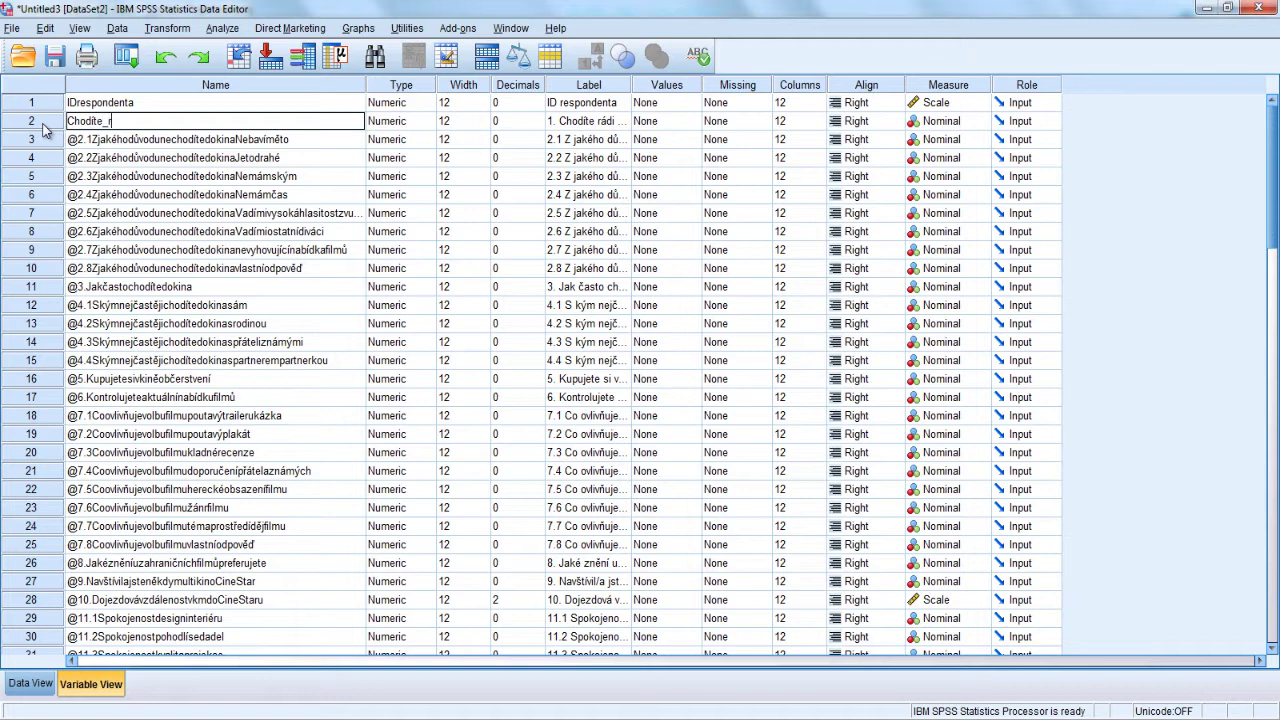
{"action": "type", "text": "te_rádi_do_kina"}
{"action": "key", "text": "Return"}
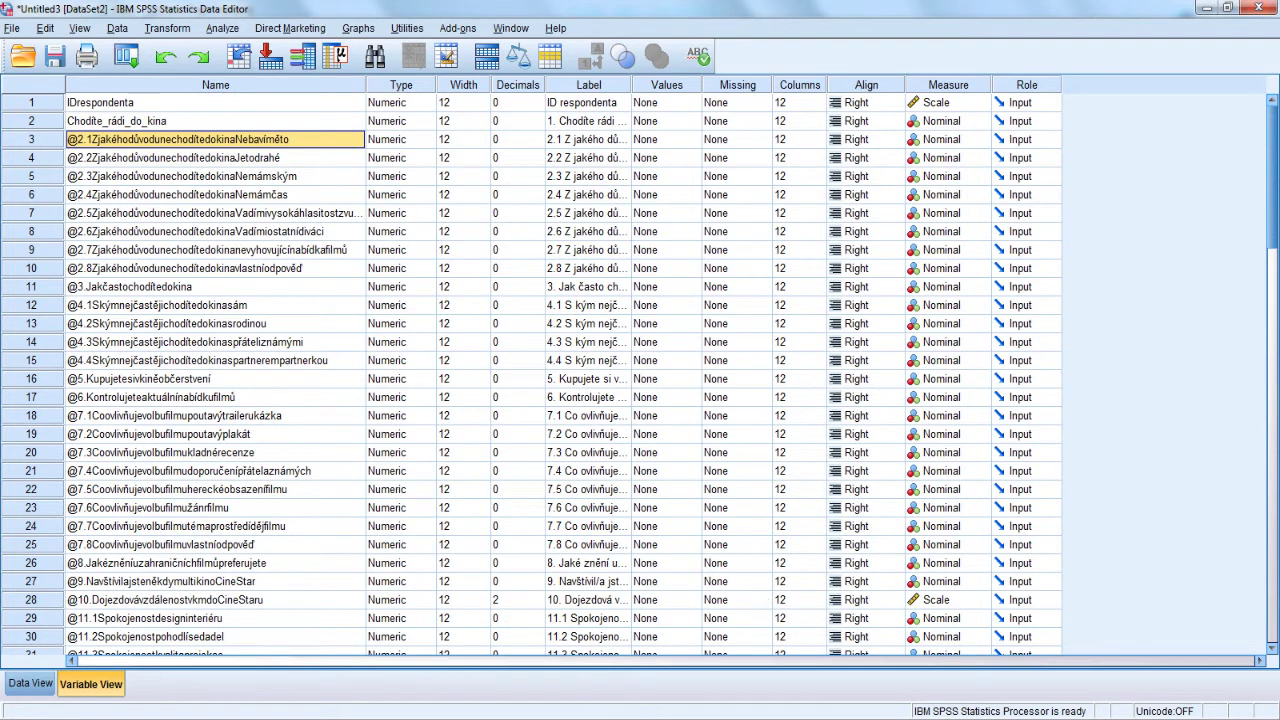
Switch to the Excel workbook "14. Video - Datová matice Původní – name" and examine the coded variable names in row 1 of List1.
{"action": "mouse_move", "coordinate": [560, 714]}
{"action": "left_click", "coordinate": [604, 682]}
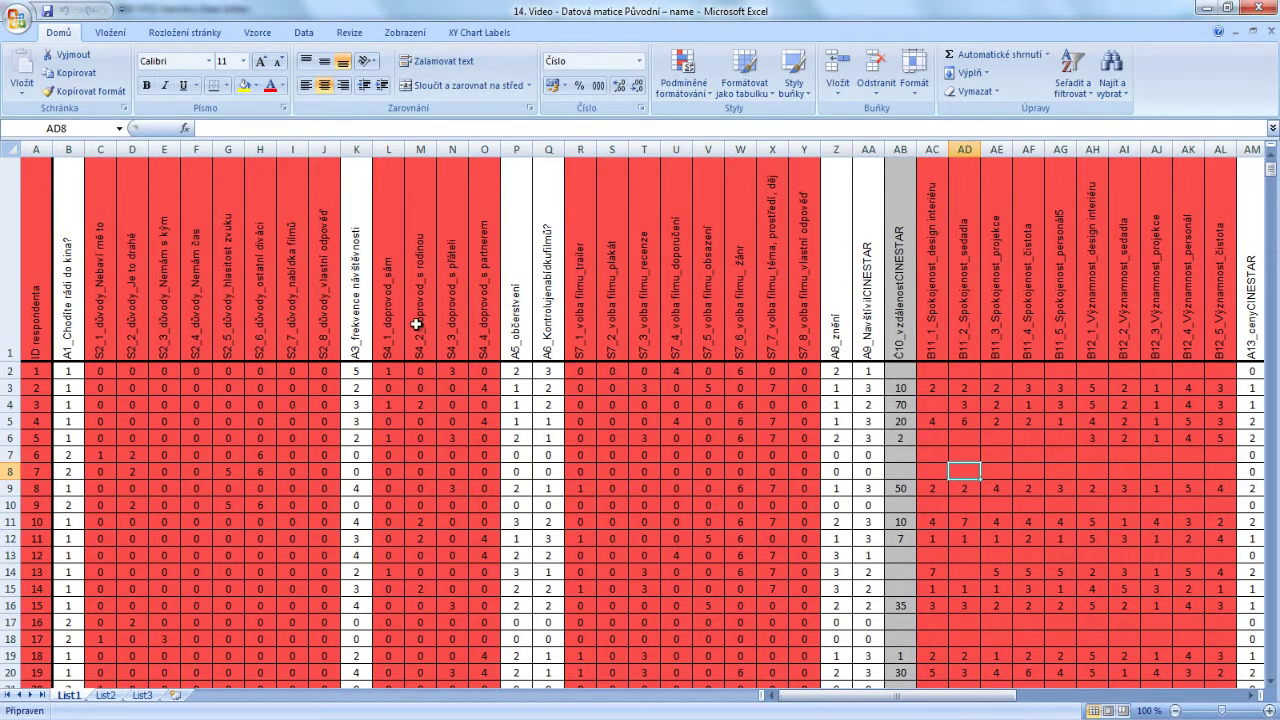
{"action": "left_click", "coordinate": [107, 350]}
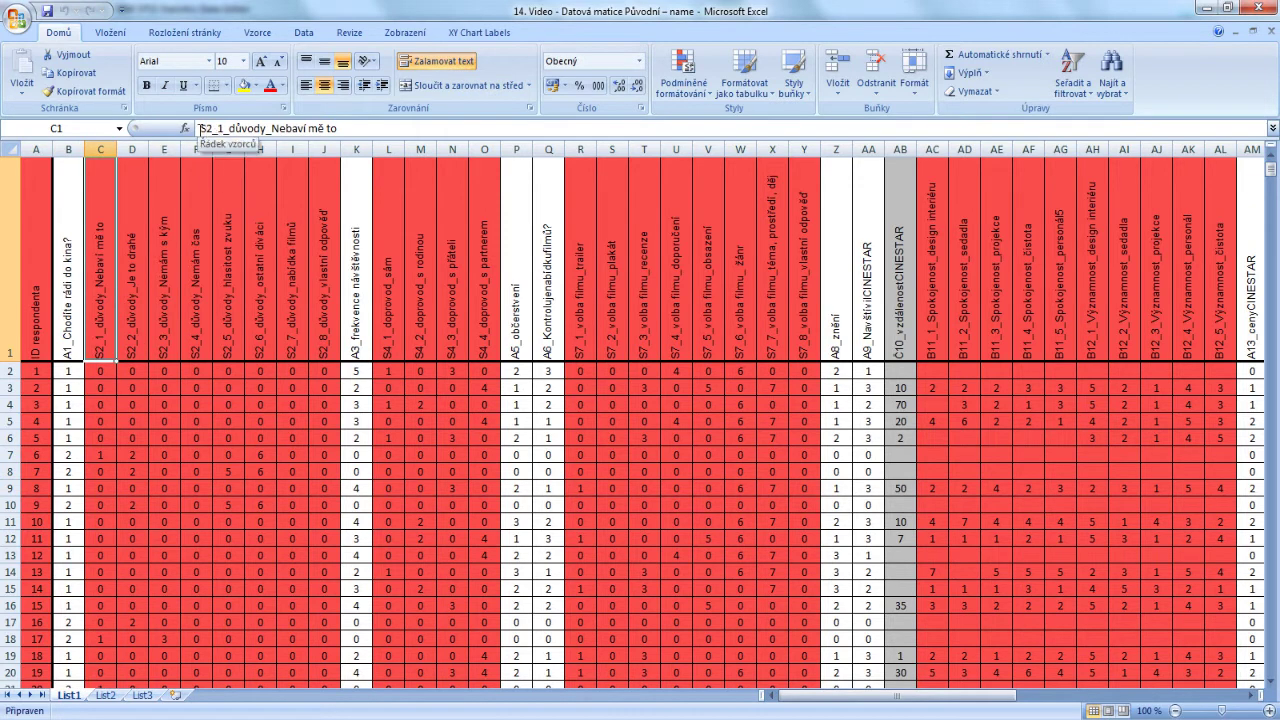
{"action": "left_click", "coordinate": [68, 324]}
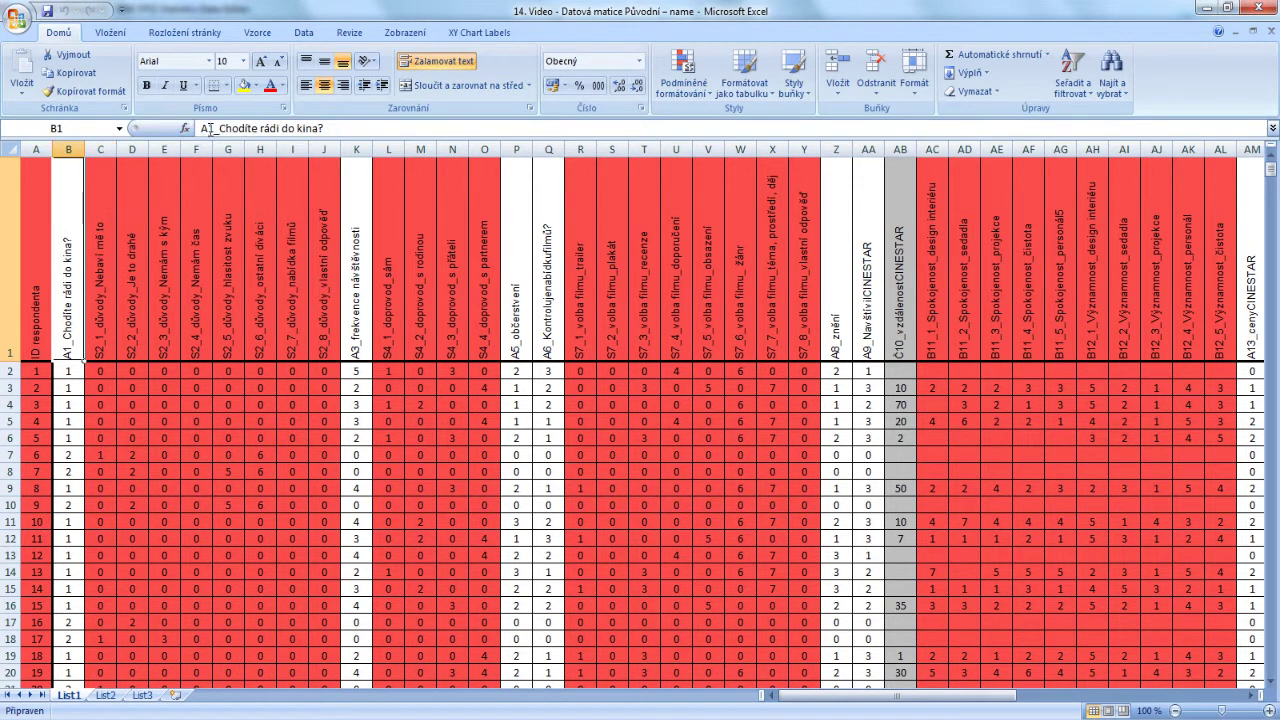
{"action": "left_click", "coordinate": [97, 351]}
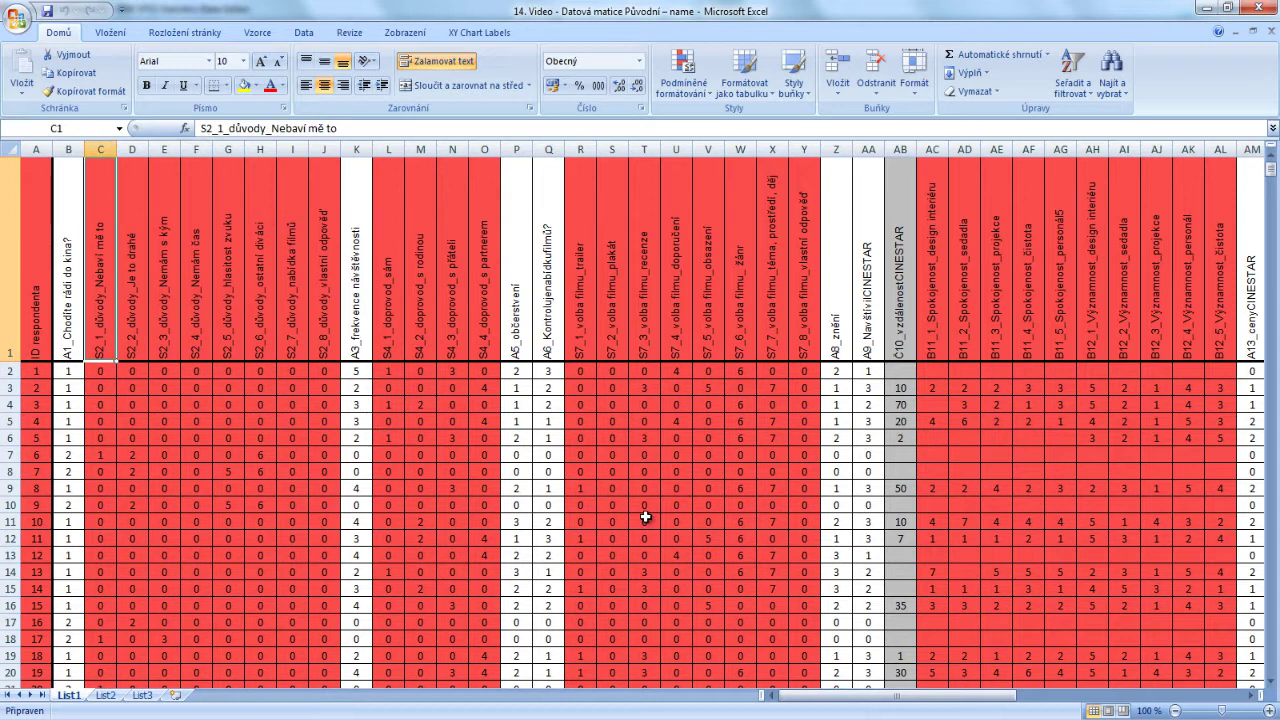
{"action": "left_click", "coordinate": [898, 350]}
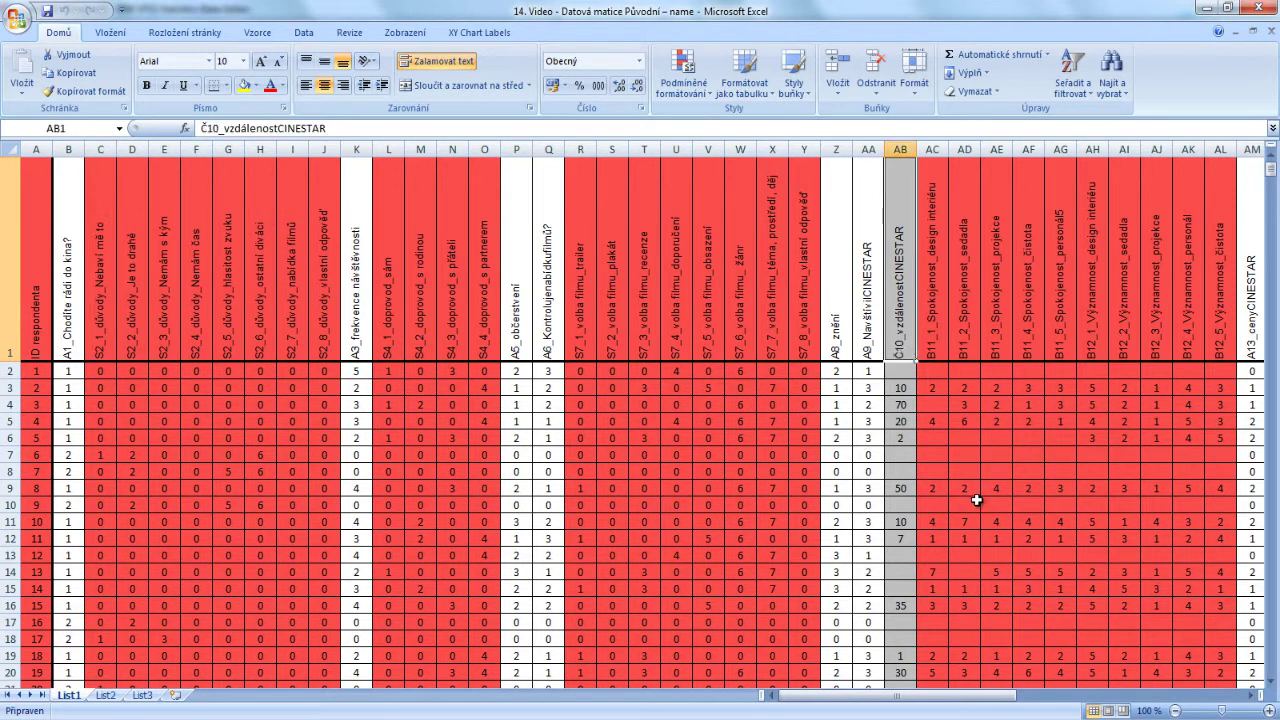
{"action": "left_click", "coordinate": [940, 356]}
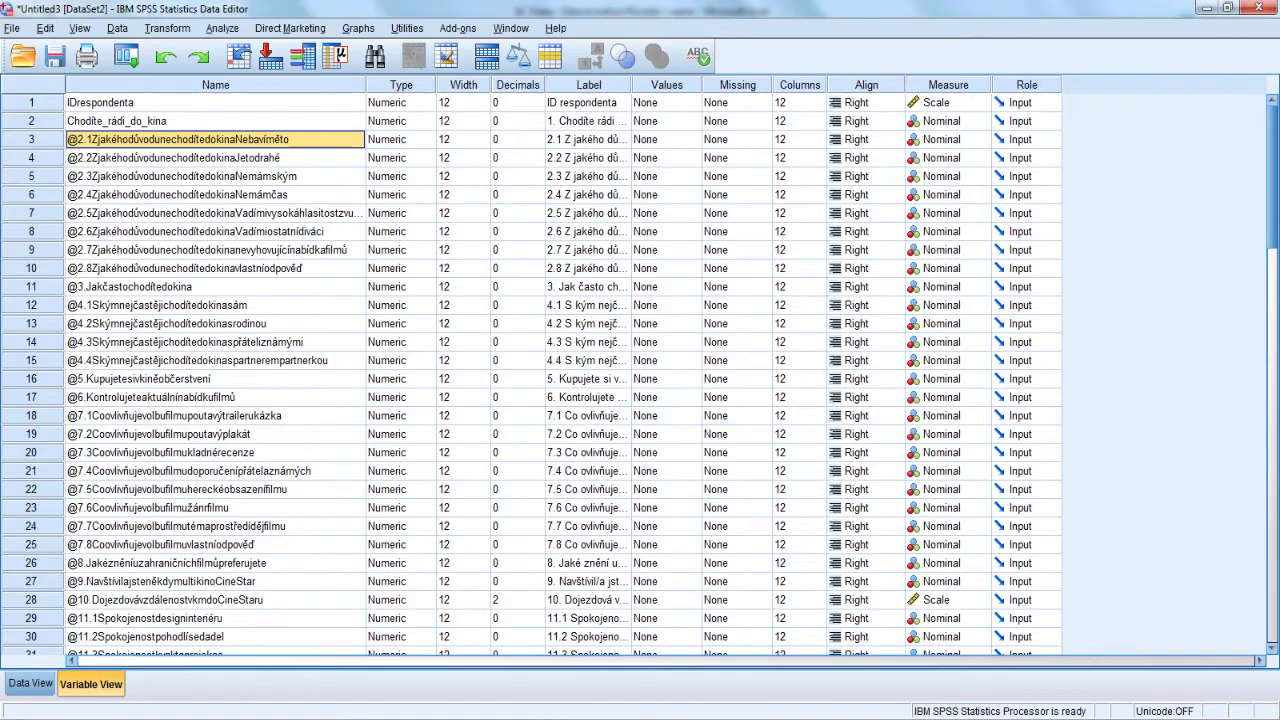
Back in SPSS Statistics, import the Excel file "14. Video - Datová matice Původní – name.xlsx" with variable names from the first row.
{"action": "left_click", "coordinate": [22, 56]}
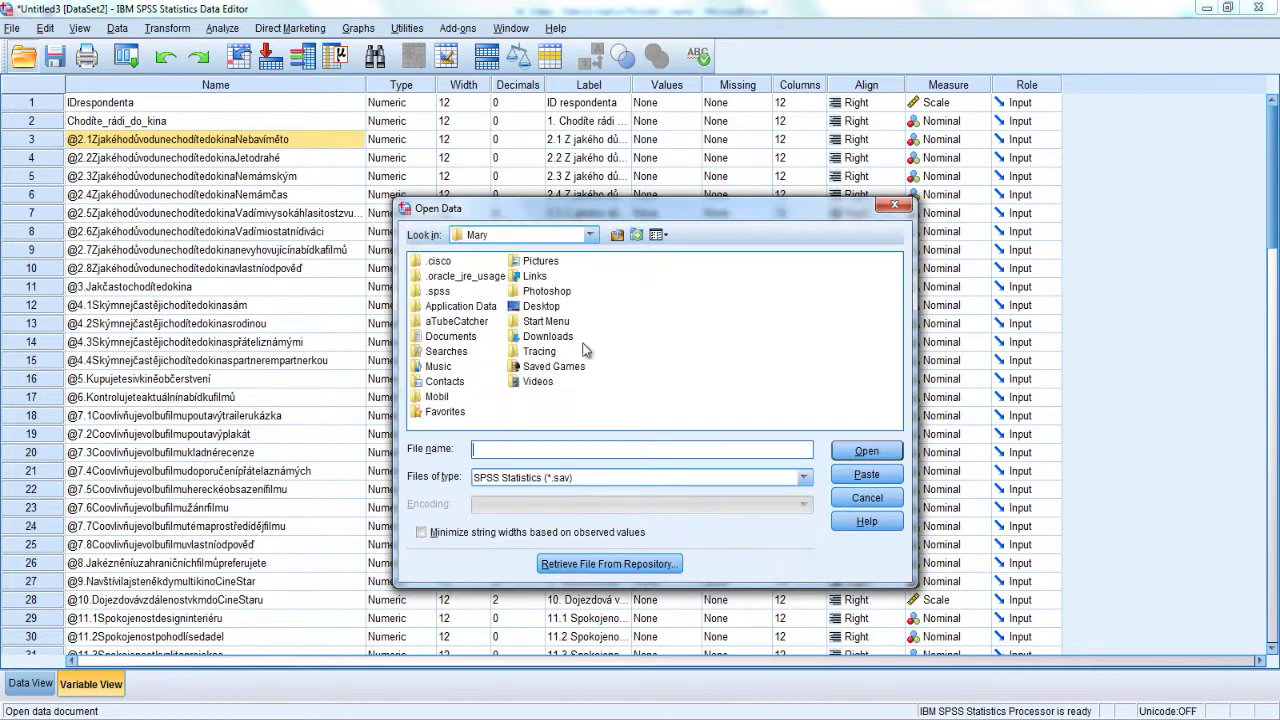
{"action": "left_click", "coordinate": [605, 479]}
{"action": "left_click", "coordinate": [580, 553]}
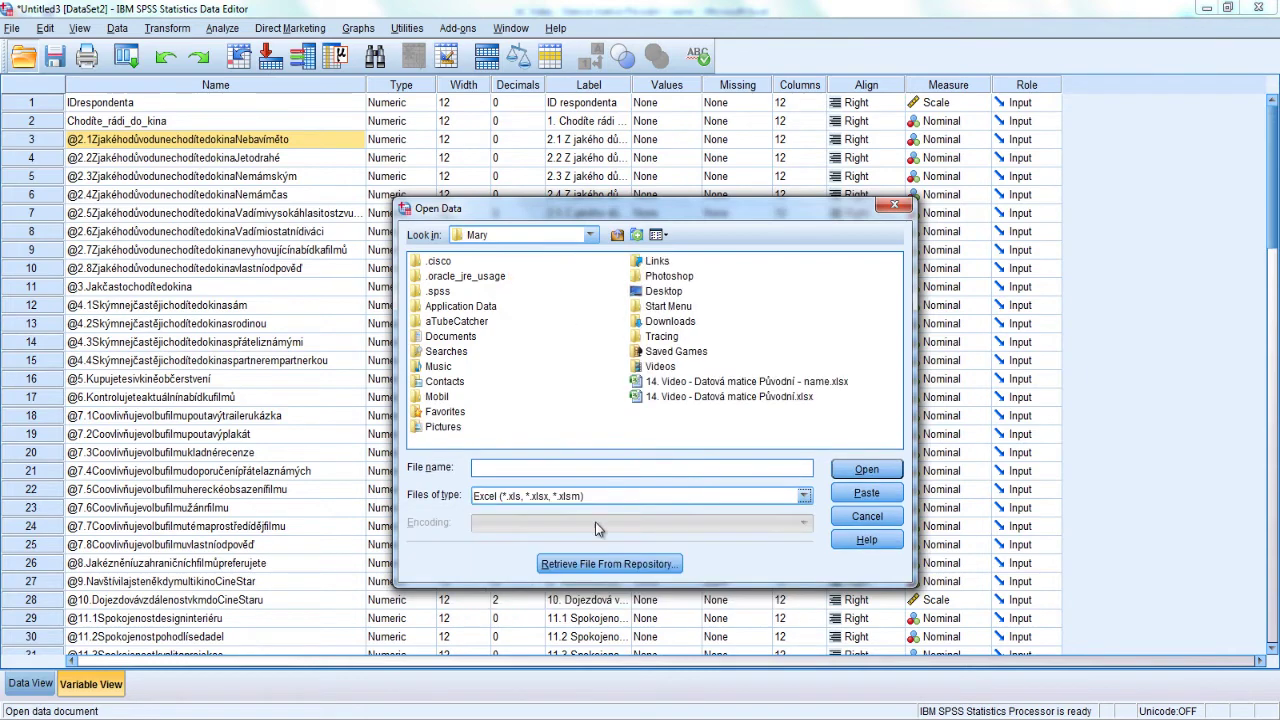
{"action": "left_click", "coordinate": [830, 392]}
{"action": "left_click", "coordinate": [864, 470]}
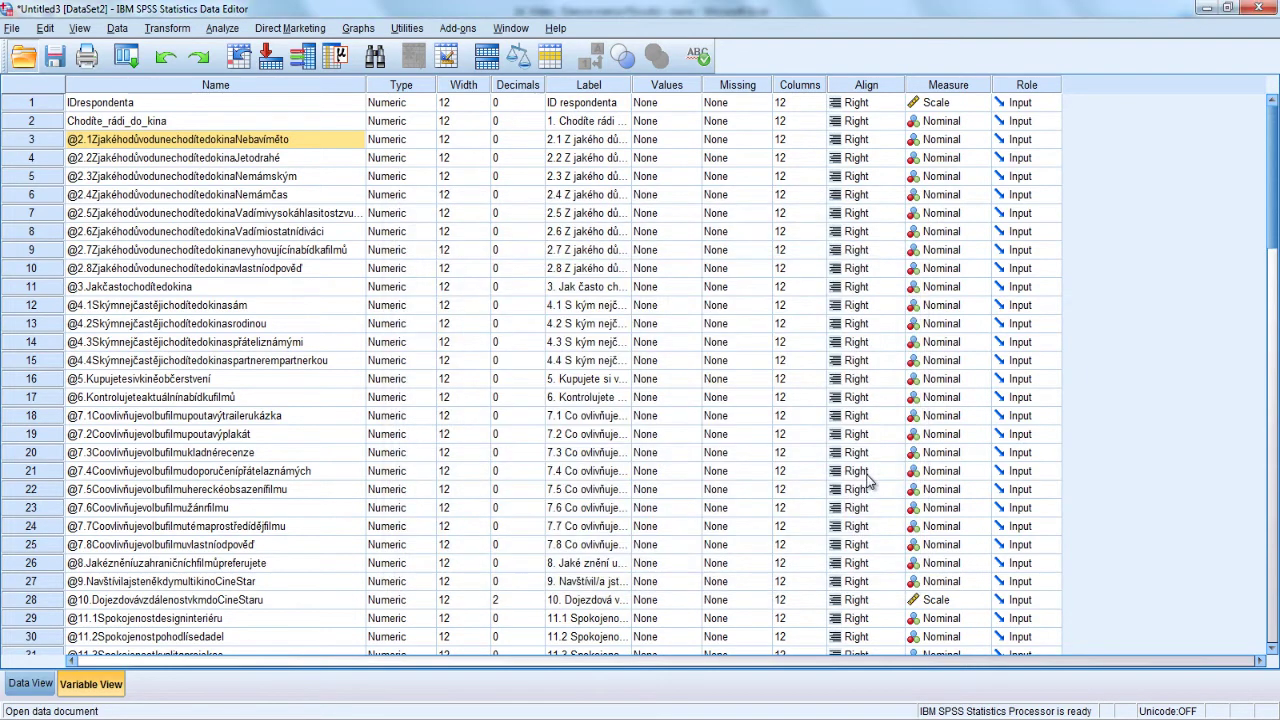
{"action": "left_click", "coordinate": [595, 435]}
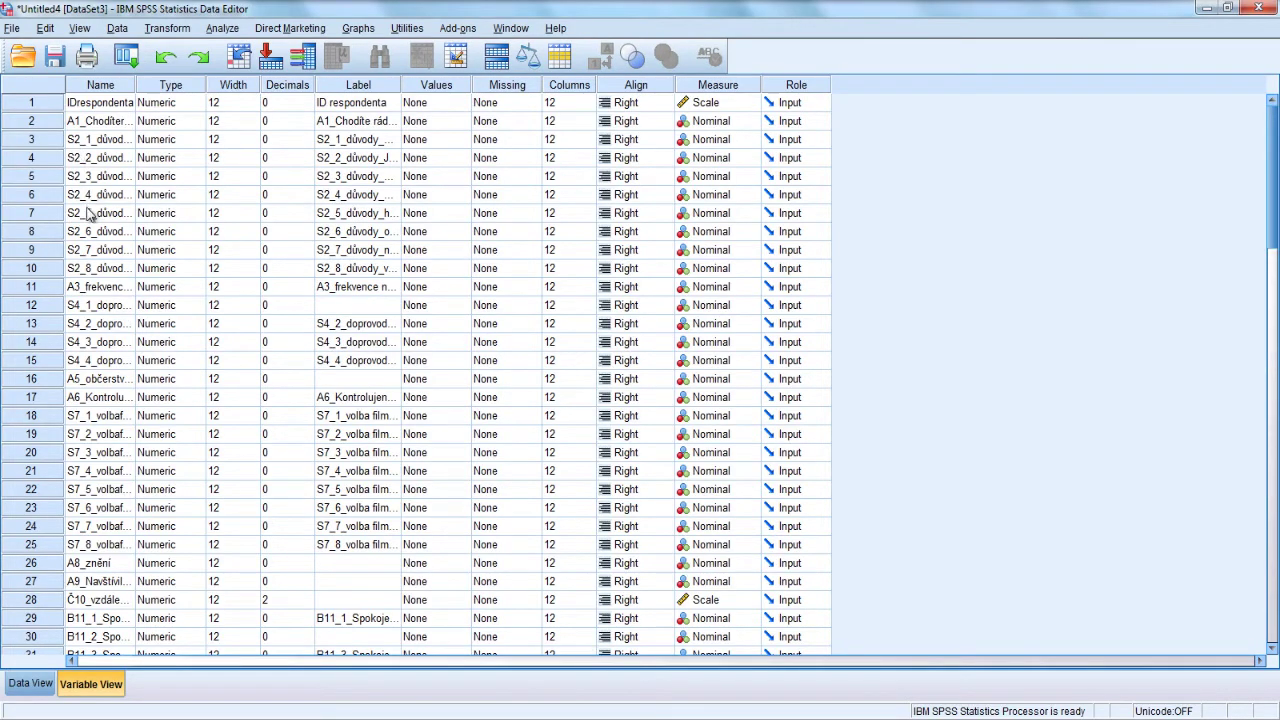
Widen the Name and Label columns to fit their full texts, and look through the list of imported variables.
{"action": "double_click", "coordinate": [134, 86]}
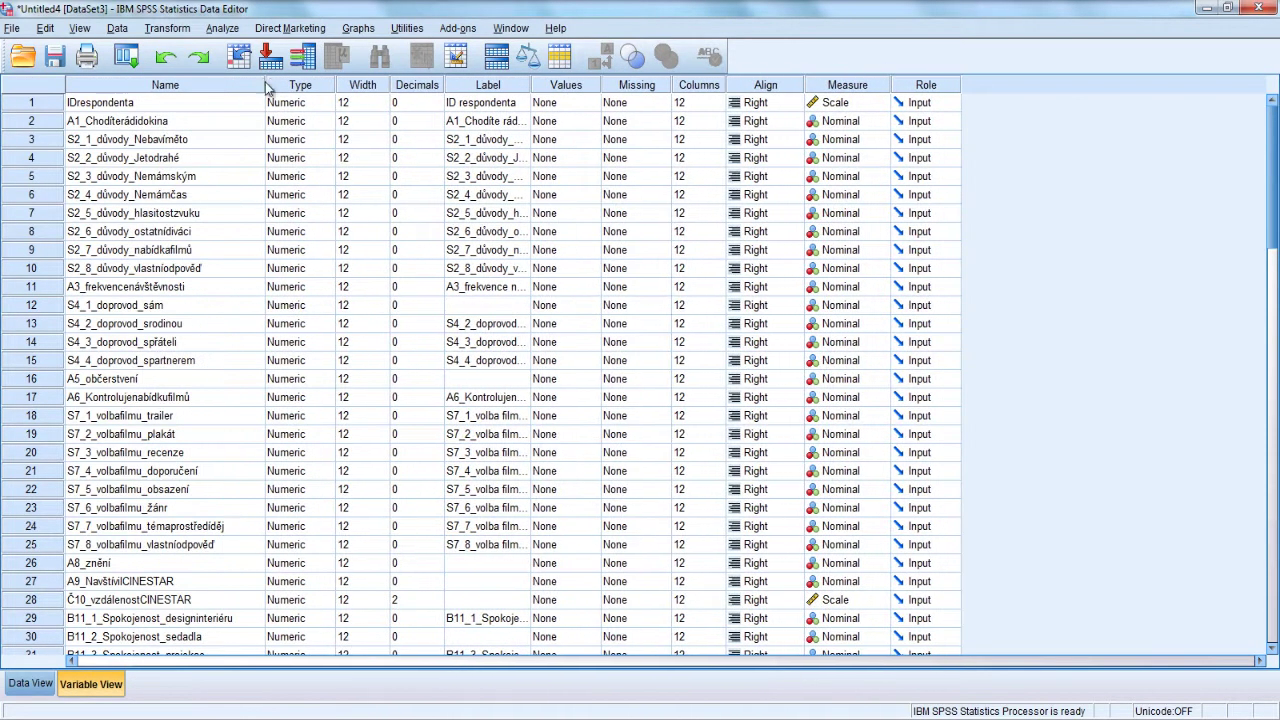
{"action": "scroll", "coordinate": [114, 610], "scroll_direction": "down", "scroll_amount": 3}
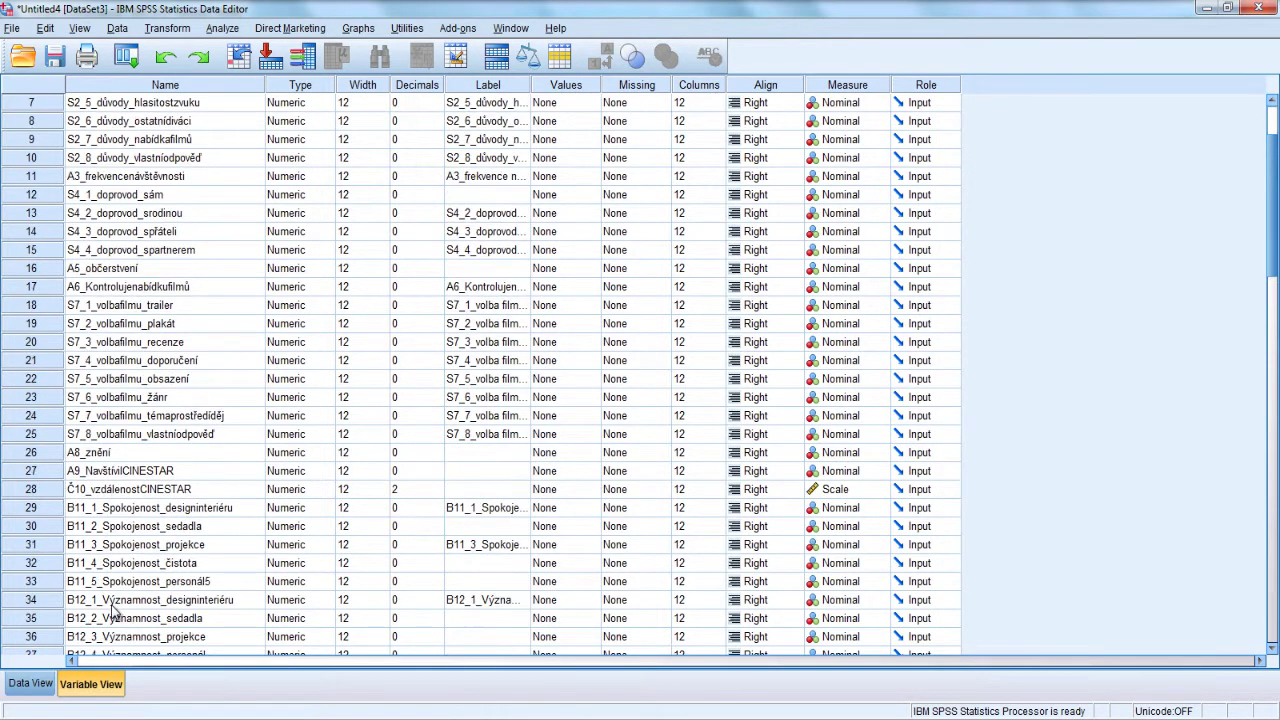
{"action": "scroll", "coordinate": [113, 615], "scroll_direction": "down", "scroll_amount": 8}
{"action": "scroll", "coordinate": [114, 618], "scroll_direction": "up", "scroll_amount": 4}
{"action": "scroll", "coordinate": [114, 618], "scroll_direction": "up", "scroll_amount": 7}
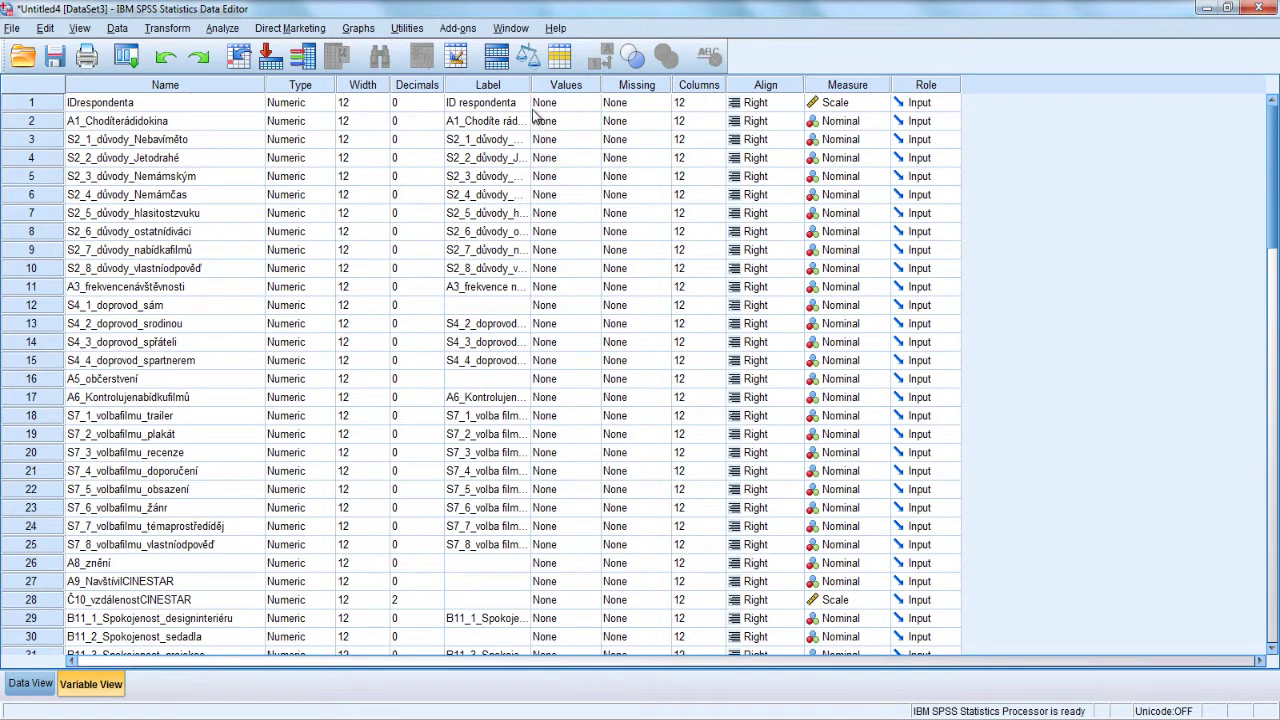
{"action": "left_click_drag", "start_coordinate": [531, 86], "coordinate": [659, 89]}
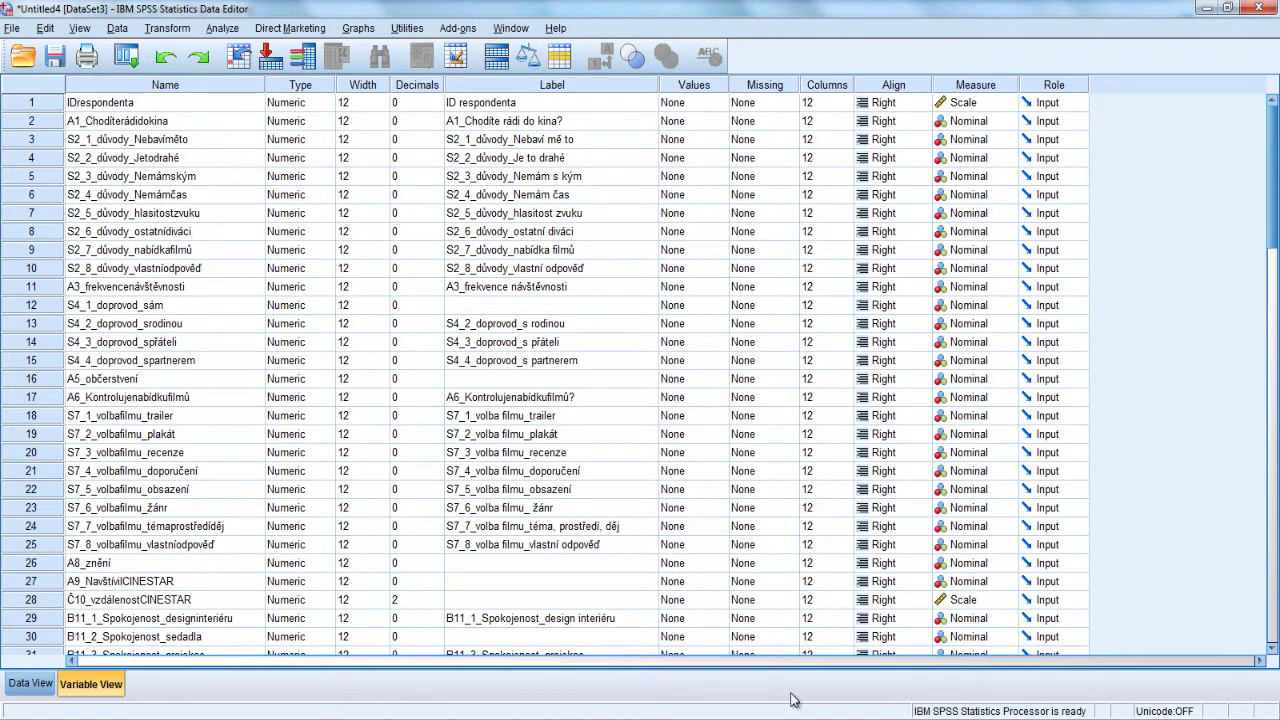
Inspect the Variable Type settings of IDrespondenta without changing them, and check its values in Data View.
{"action": "left_click", "coordinate": [324, 103]}
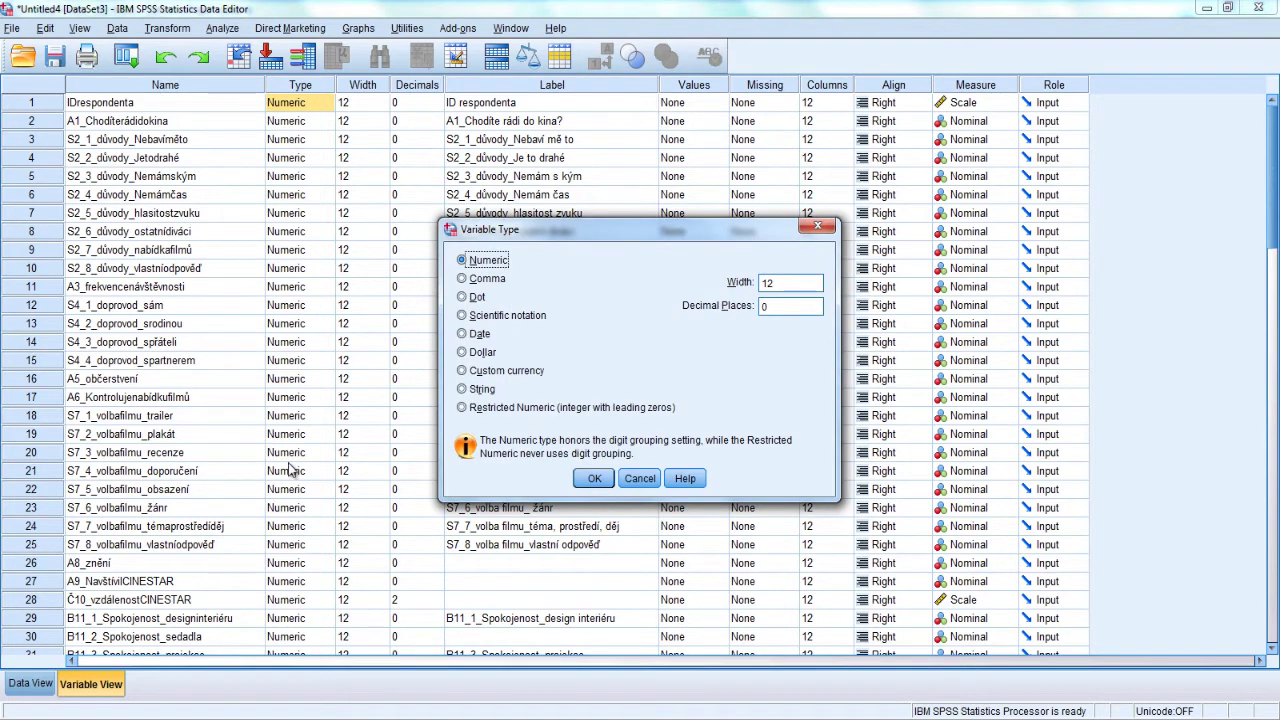
{"action": "left_click", "coordinate": [640, 478]}
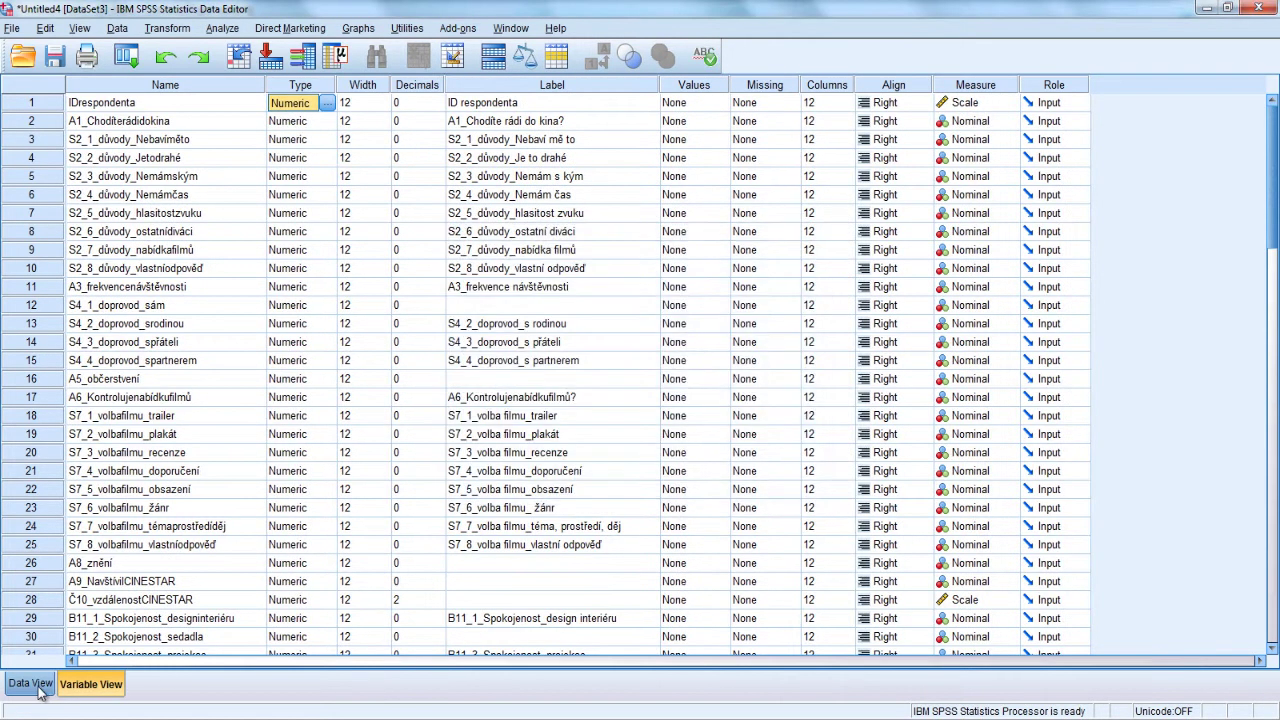
{"action": "left_click", "coordinate": [30, 684]}
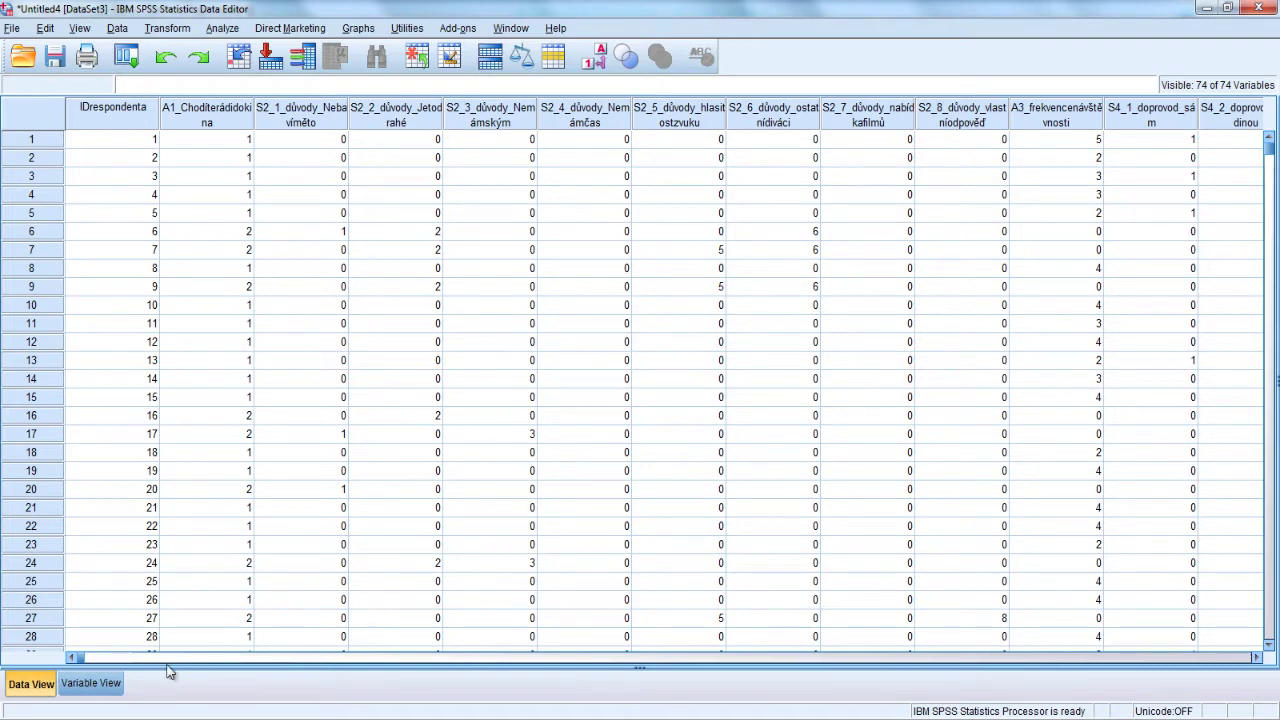
{"action": "left_click", "coordinate": [99, 694]}
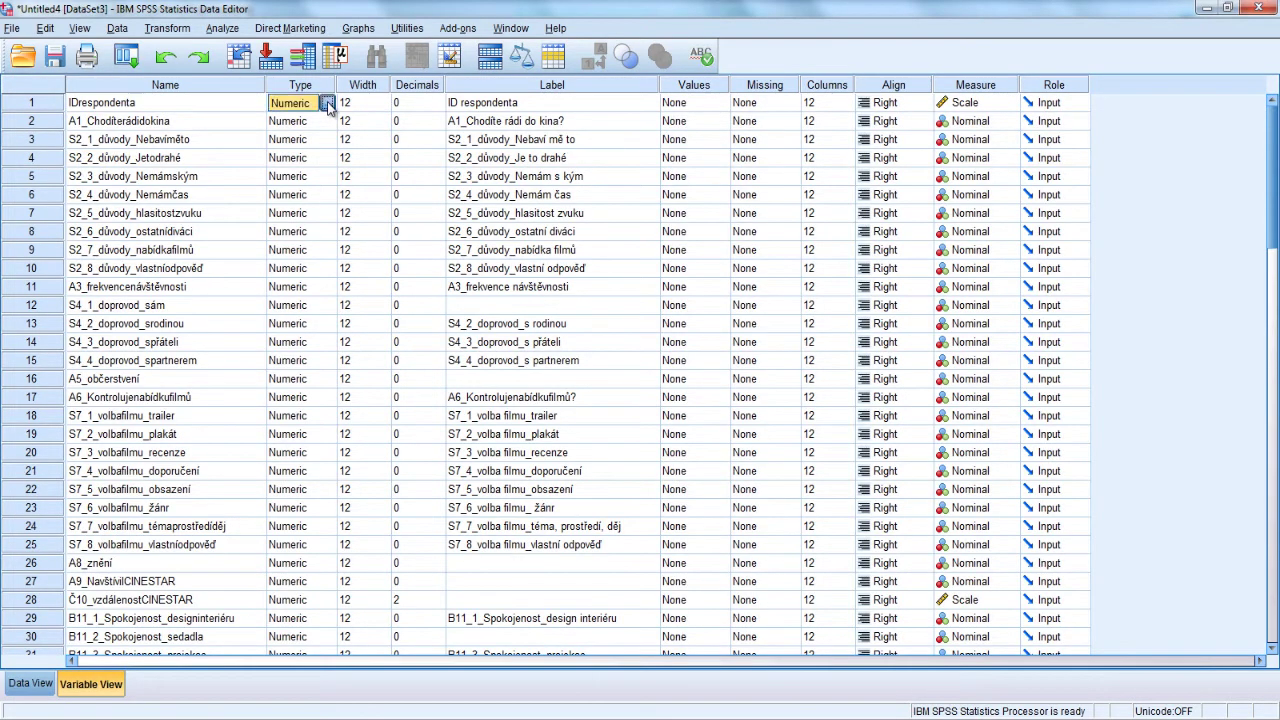
{"action": "left_click", "coordinate": [326, 103]}
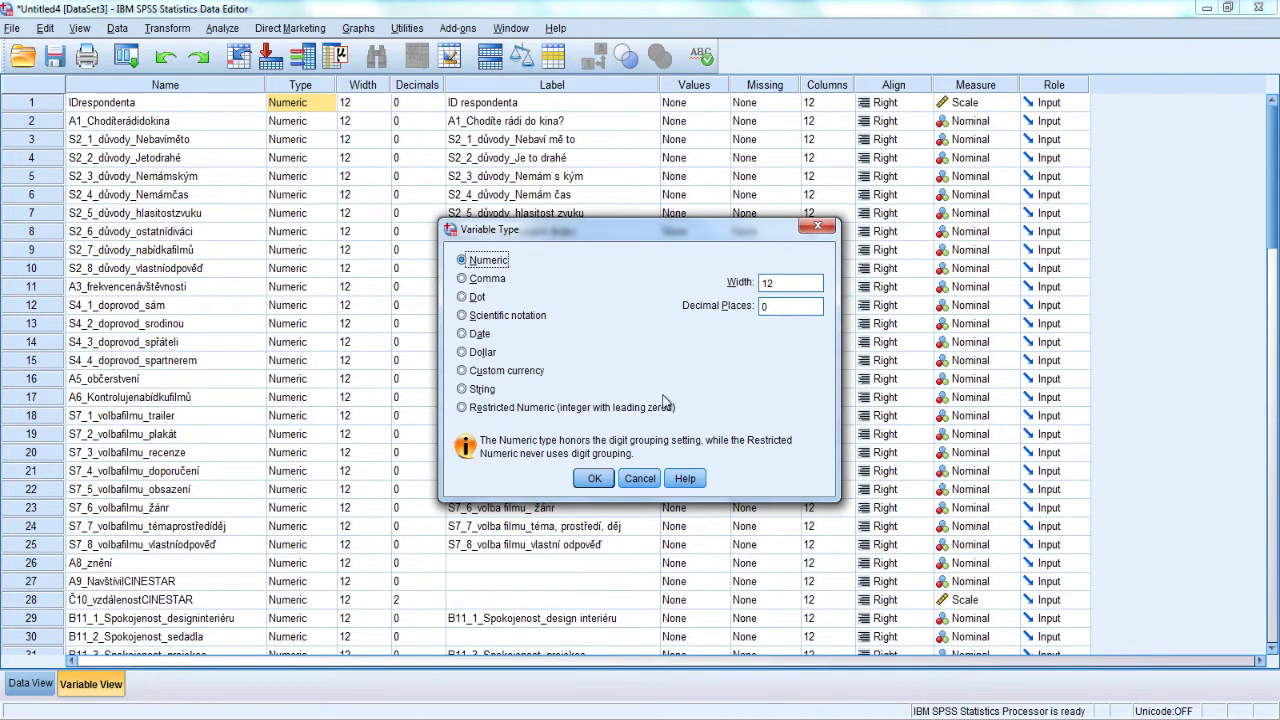
{"action": "left_click", "coordinate": [650, 480]}
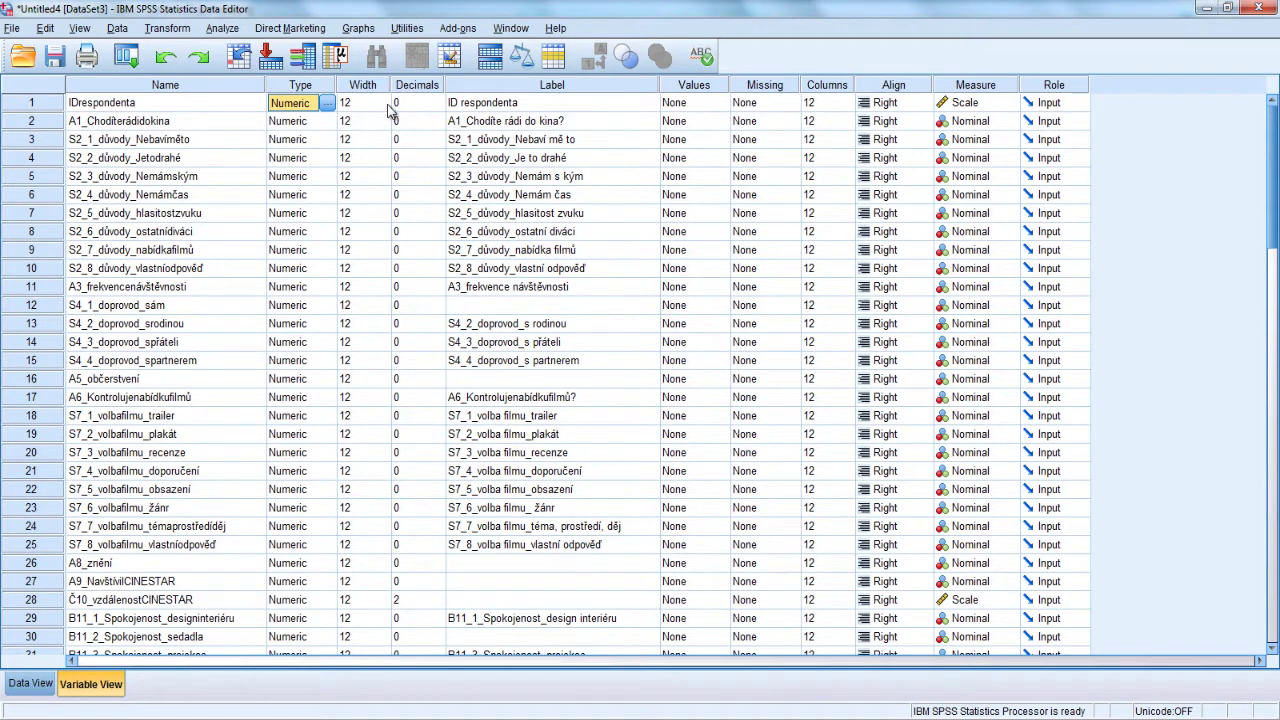
Inspect the width and decimals of IDrespondenta and its Variable Type settings without changing them.
{"action": "left_click", "coordinate": [378, 106]}
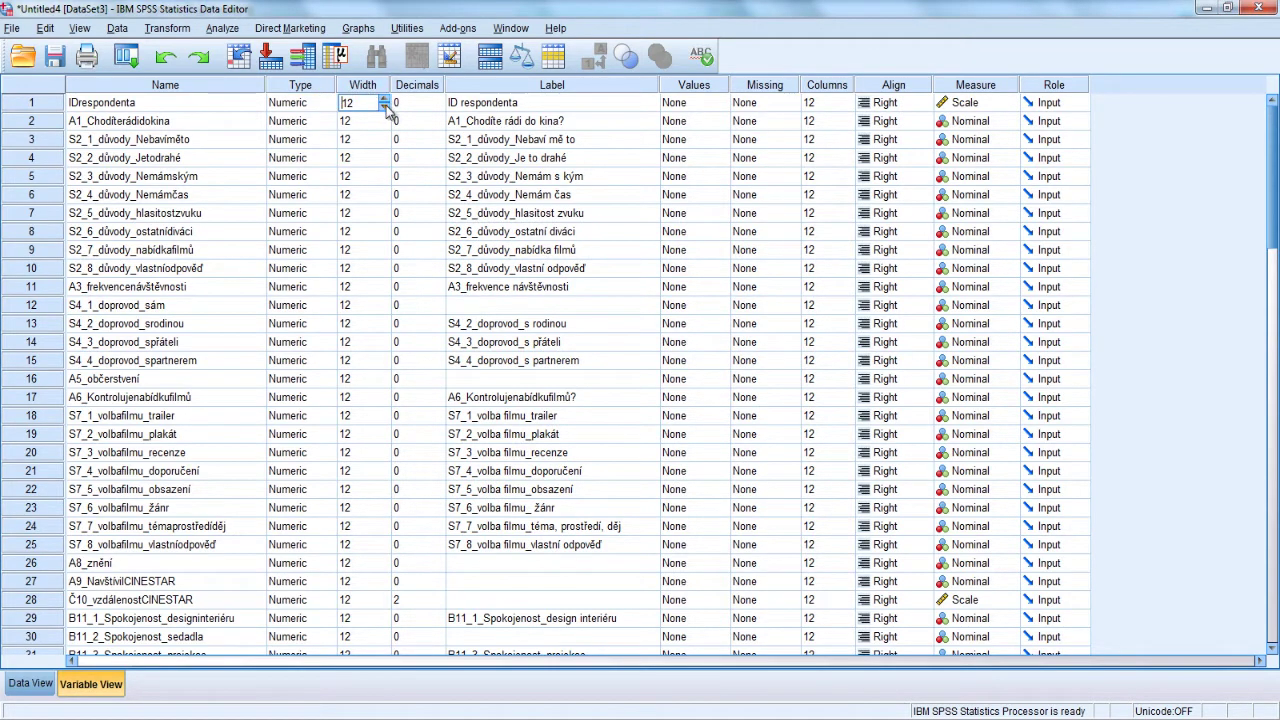
{"action": "left_click", "coordinate": [433, 103]}
{"action": "left_click", "coordinate": [325, 107]}
{"action": "left_click", "coordinate": [326, 104]}
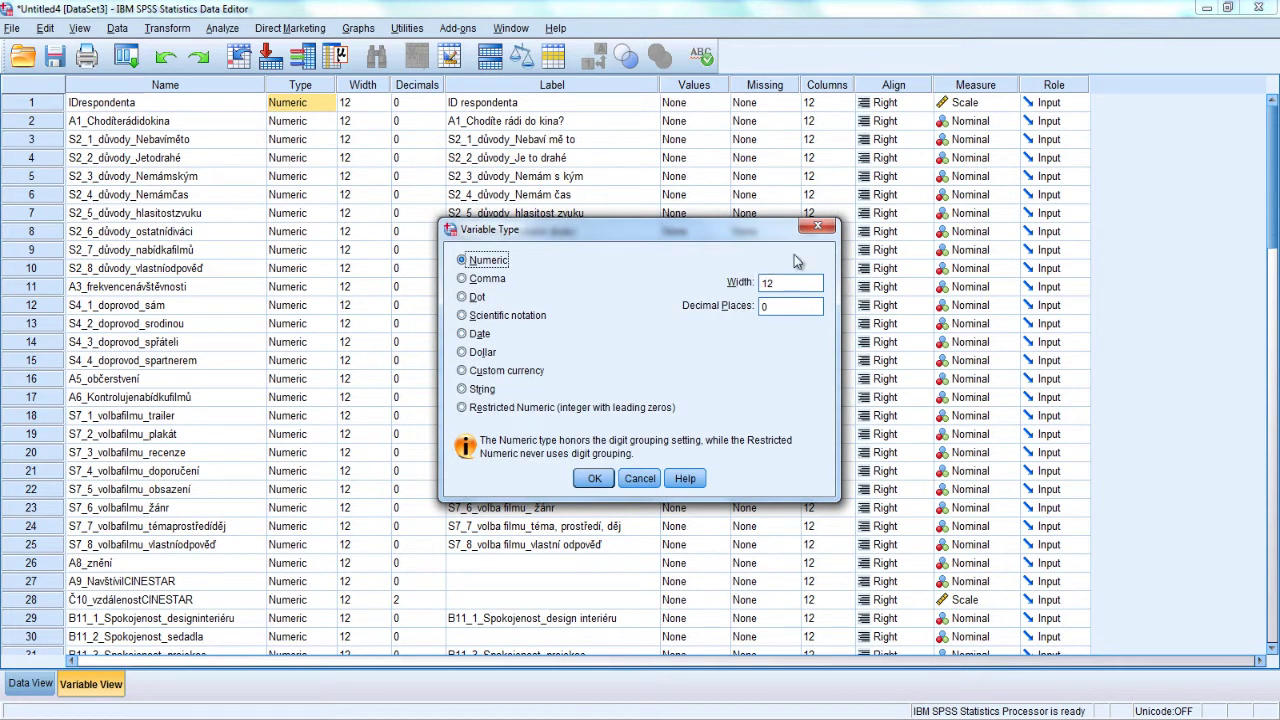
{"action": "left_click", "coordinate": [818, 226]}
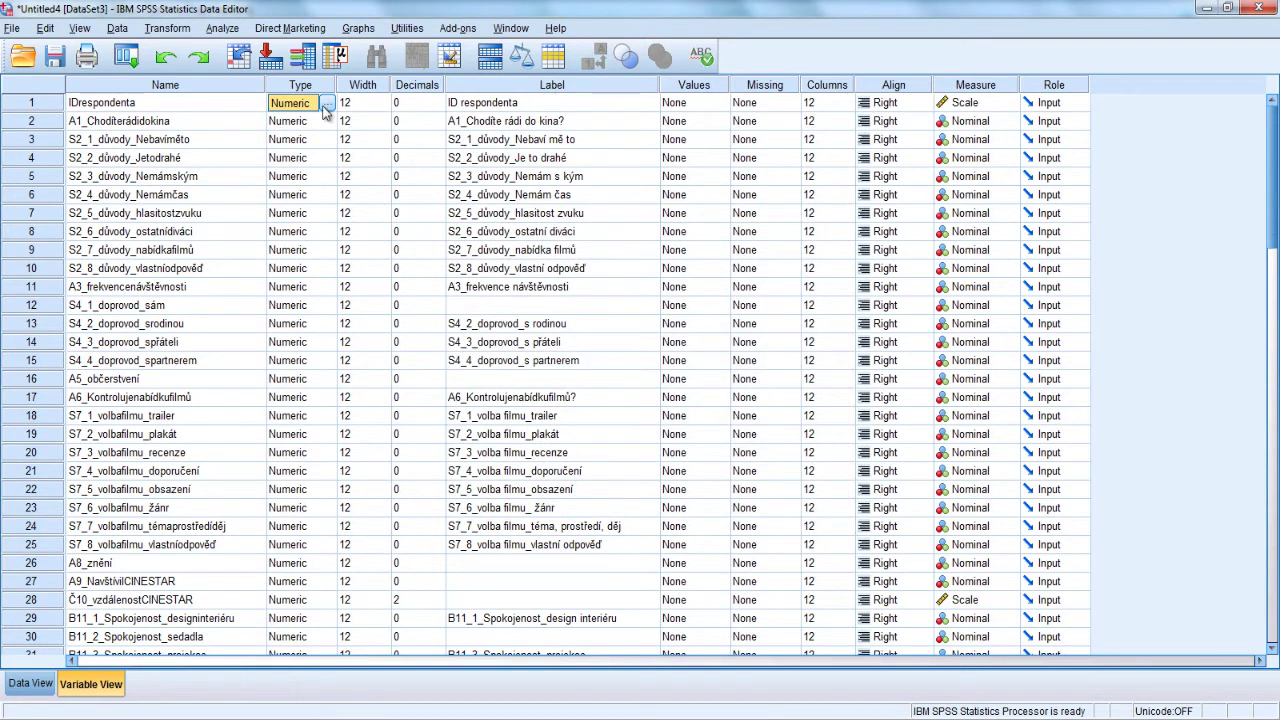
Try 1 decimal place for IDrespondenta and return it to 0, leaving its width at 12.
{"action": "left_click", "coordinate": [366, 105]}
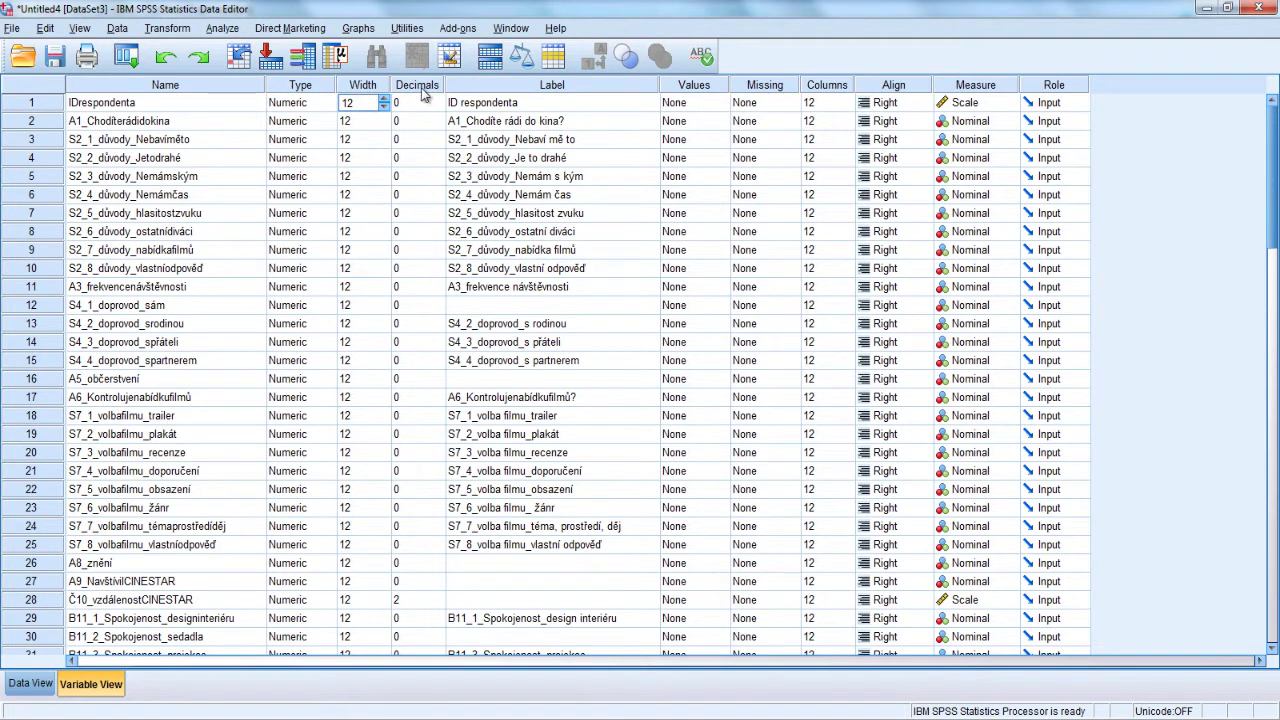
{"action": "left_click", "coordinate": [383, 106]}
{"action": "left_click", "coordinate": [436, 104]}
{"action": "left_click", "coordinate": [436, 100]}
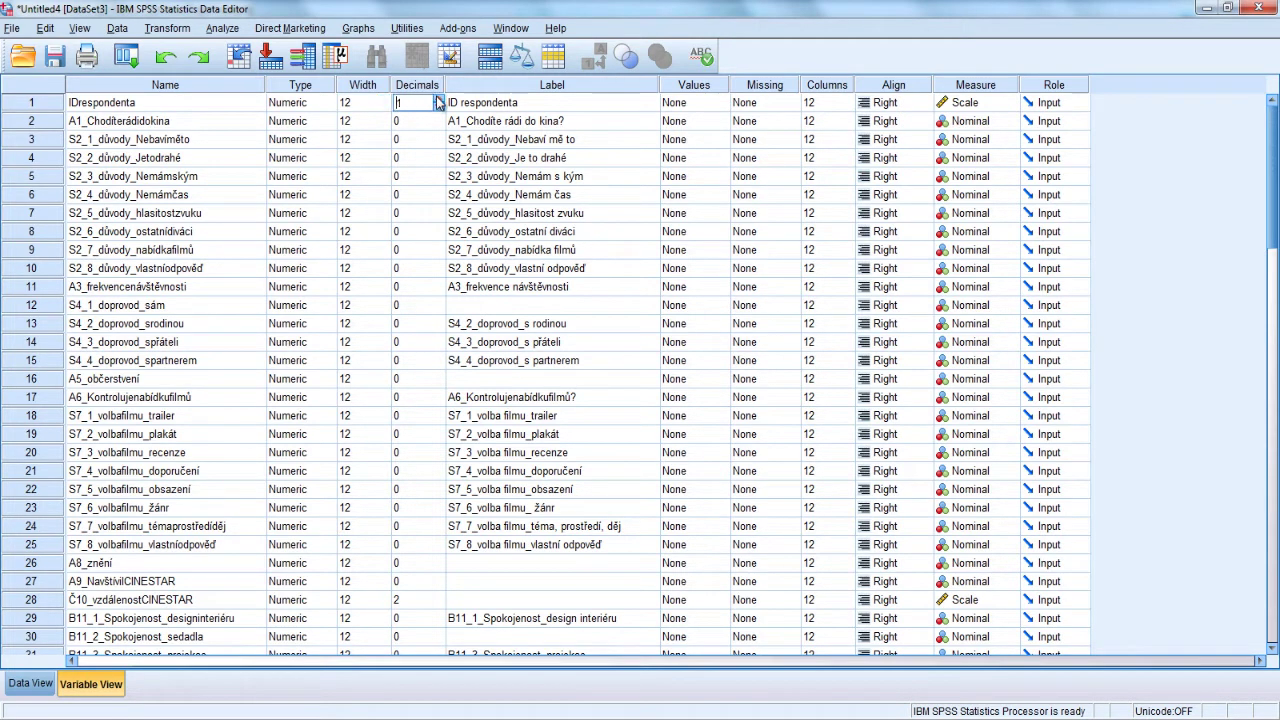
{"action": "left_click", "coordinate": [438, 109]}
Try 2 decimal places for A1_Chodíterádidokina, view its values in Data View, and set the decimals back to 0.
{"action": "left_click", "coordinate": [440, 118]}
{"action": "left_click", "coordinate": [438, 117]}
{"action": "left_click", "coordinate": [33, 684]}
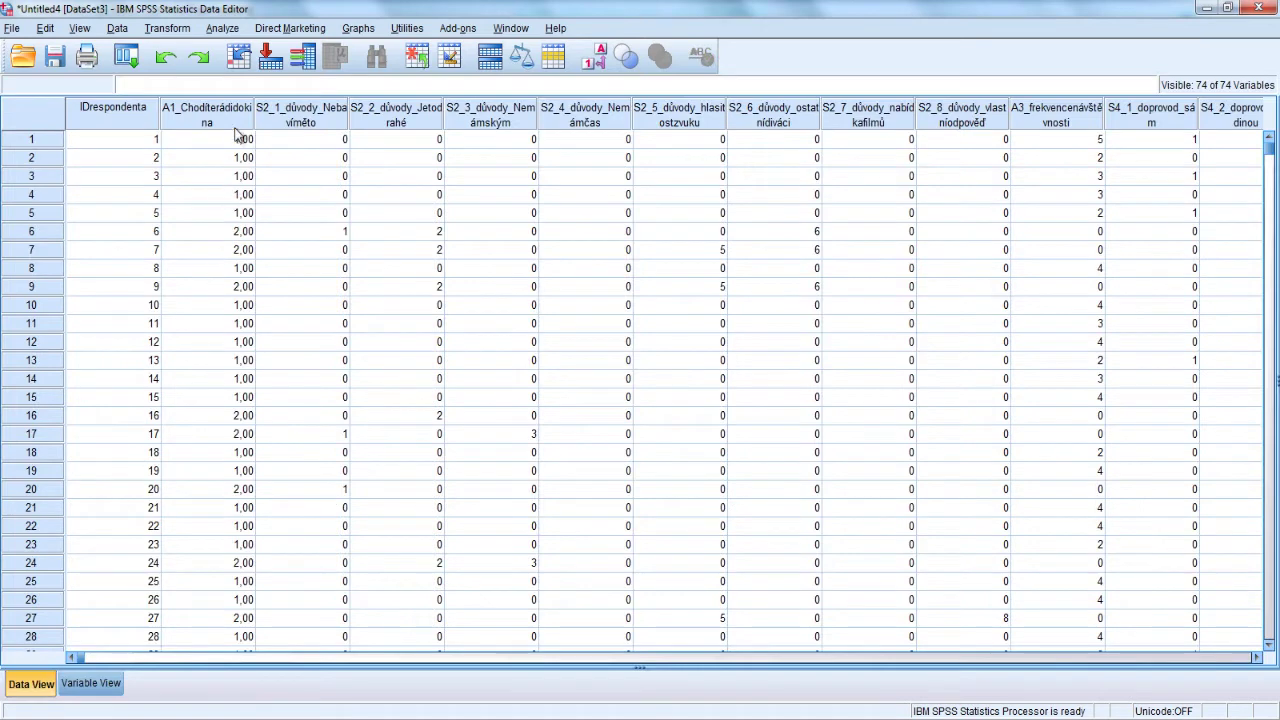
{"action": "left_click", "coordinate": [90, 684]}
{"action": "left_click", "coordinate": [437, 124]}
{"action": "left_click", "coordinate": [438, 124]}
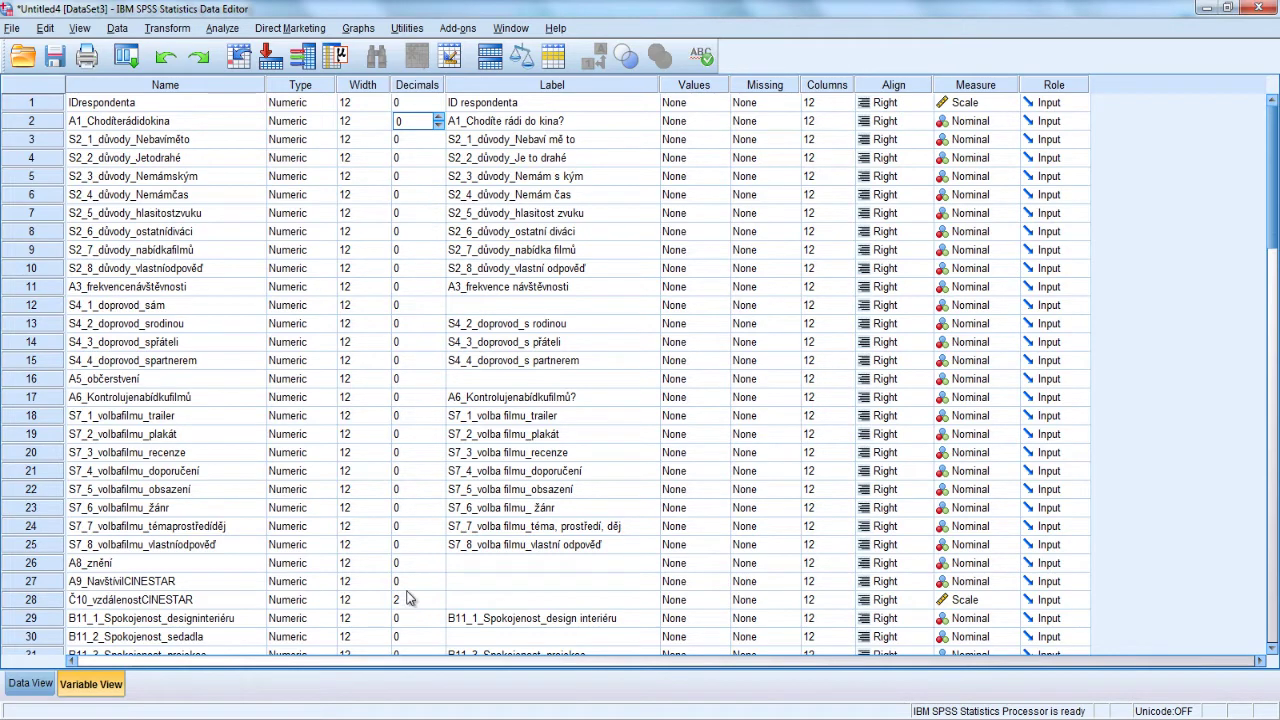
Select the variable Č10_vzdálenostCINESTAR and compare the variable list with the numeric codes in Data View.
{"action": "left_click", "coordinate": [163, 606]}
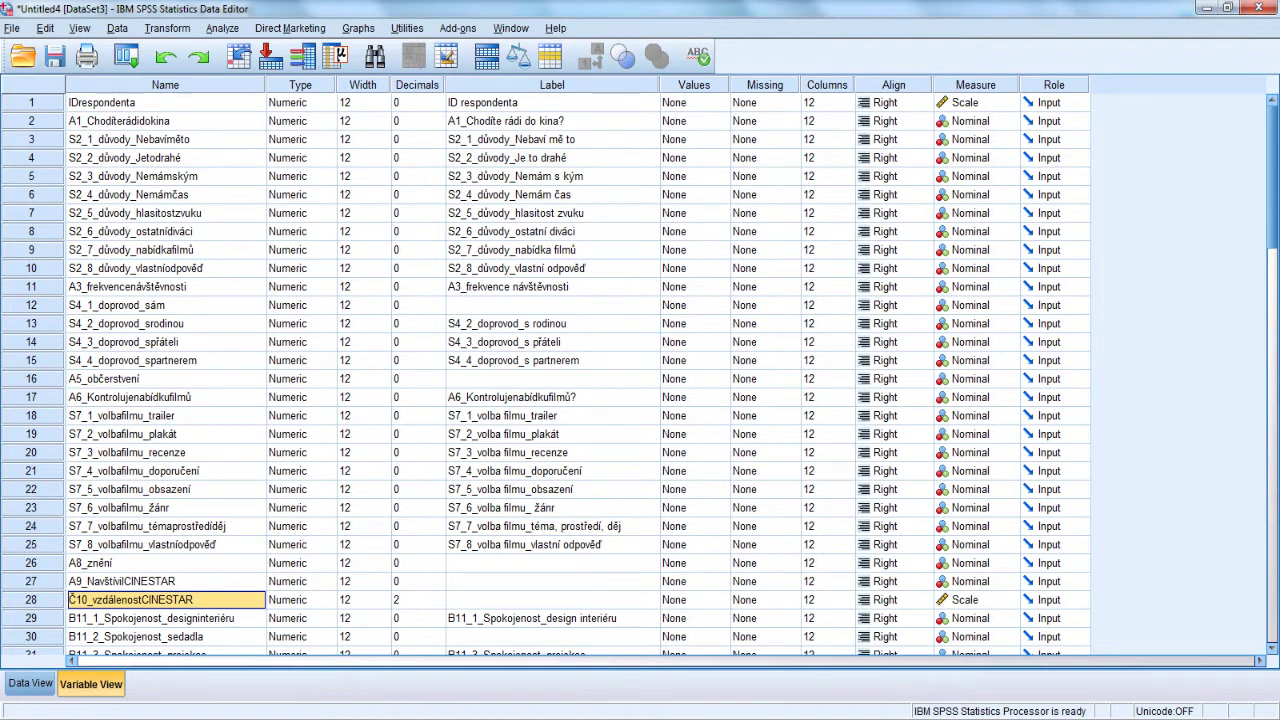
{"action": "left_click", "coordinate": [30, 684]}
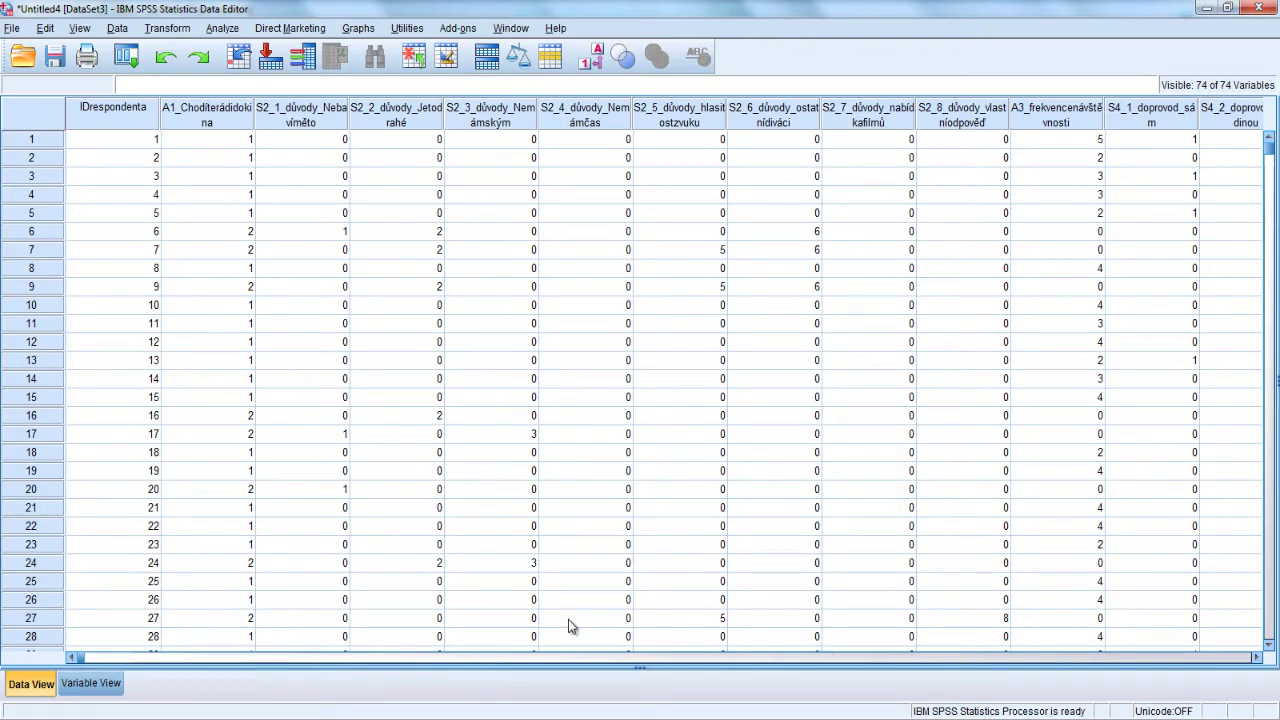
{"action": "left_click", "coordinate": [91, 683]}
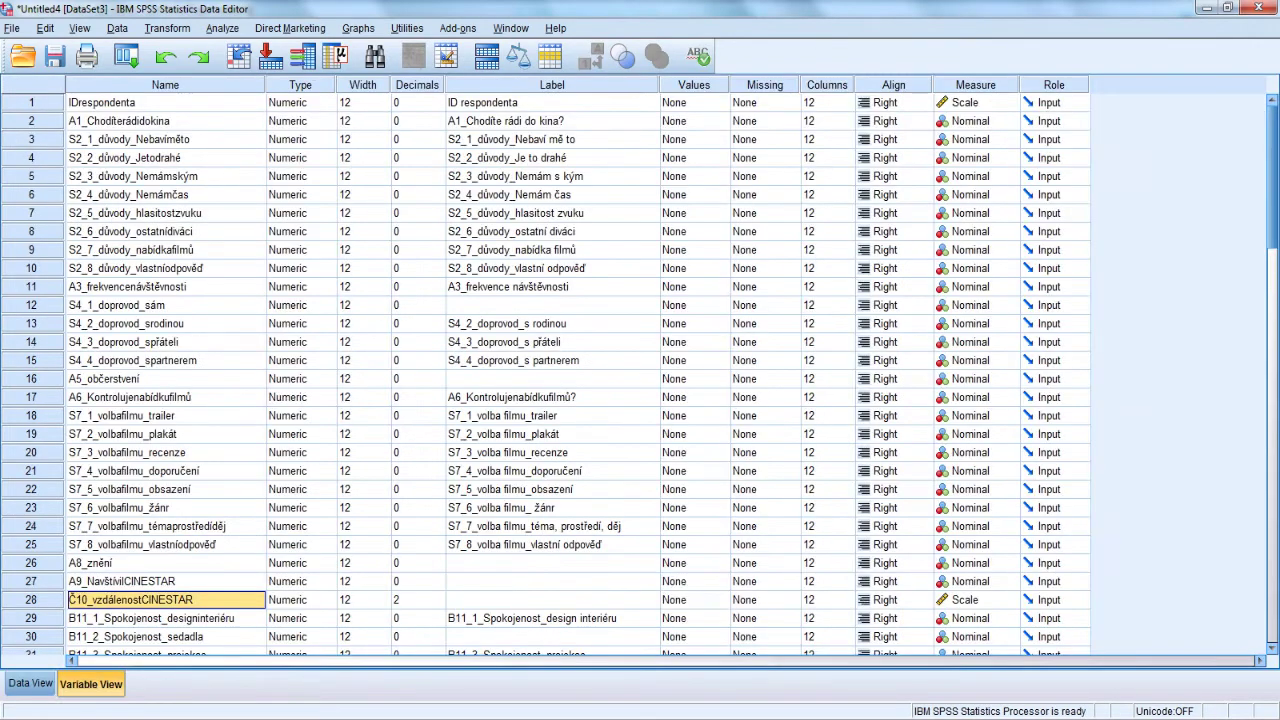
{"action": "left_click", "coordinate": [35, 684]}
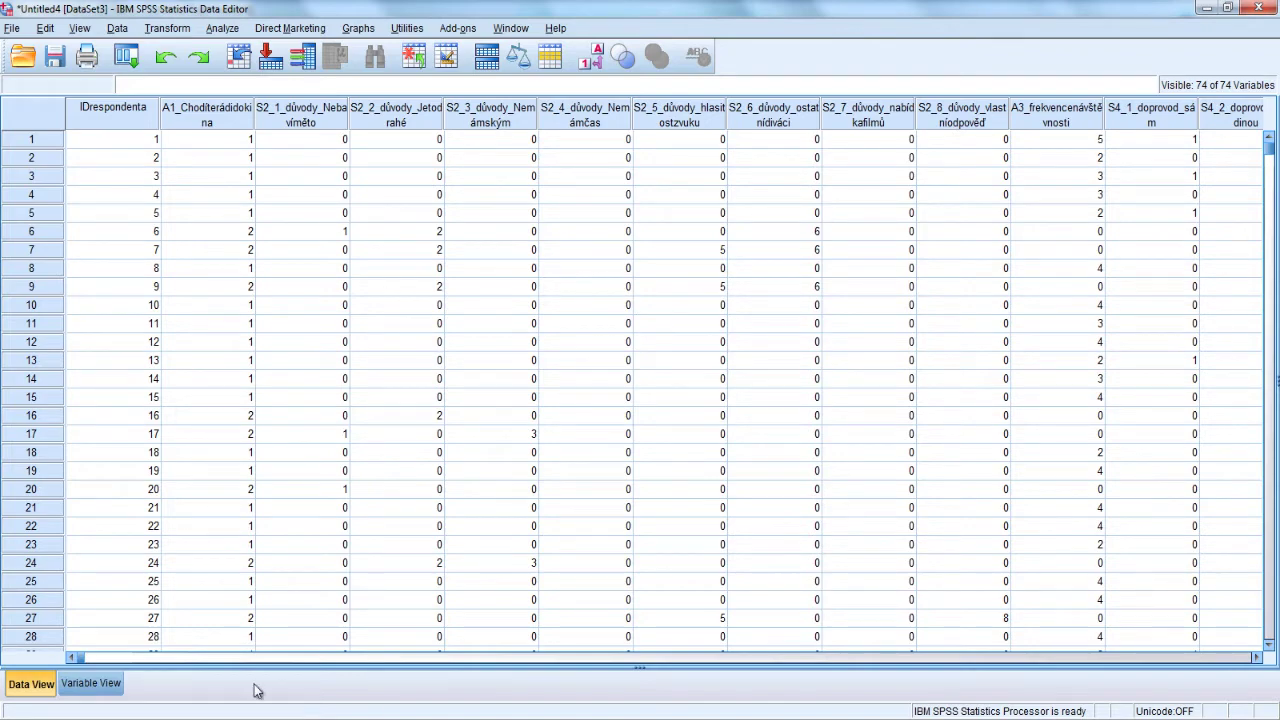
{"action": "left_click", "coordinate": [100, 689]}
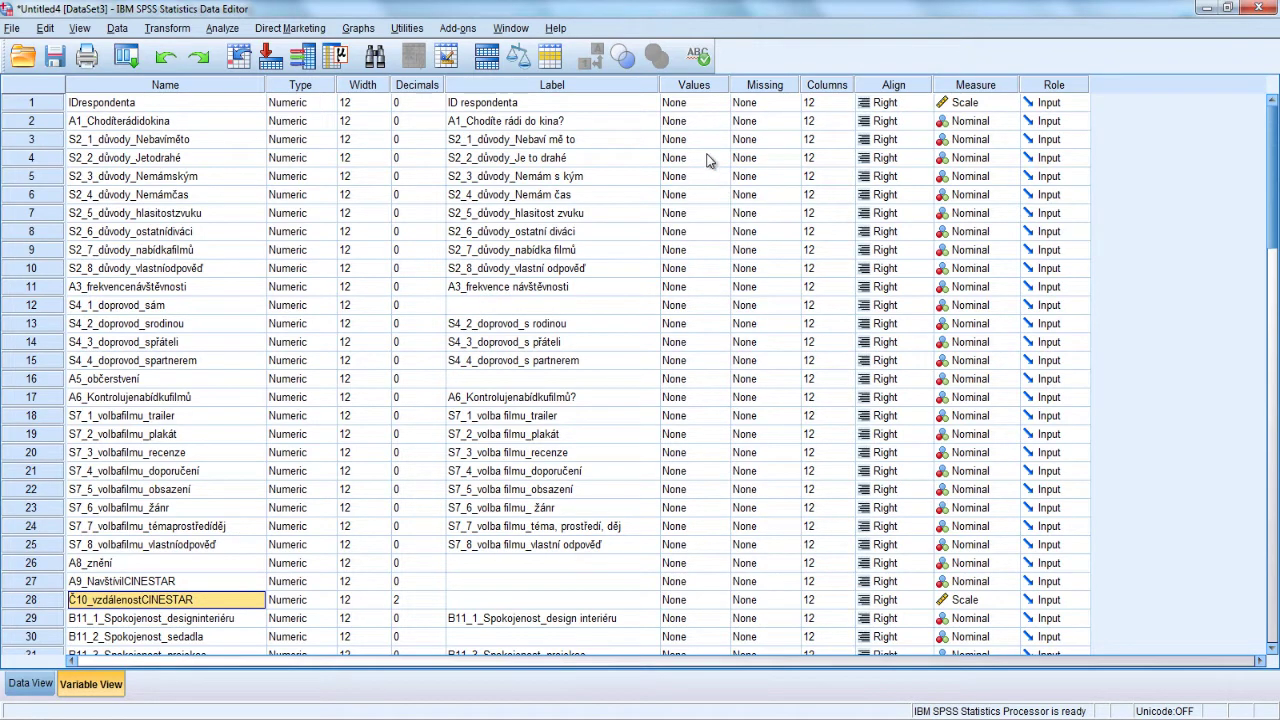
Examine the Value Labels settings of A1_Chodíterádidokina without defining any labels.
{"action": "left_click", "coordinate": [727, 123]}
{"action": "left_click", "coordinate": [724, 121]}
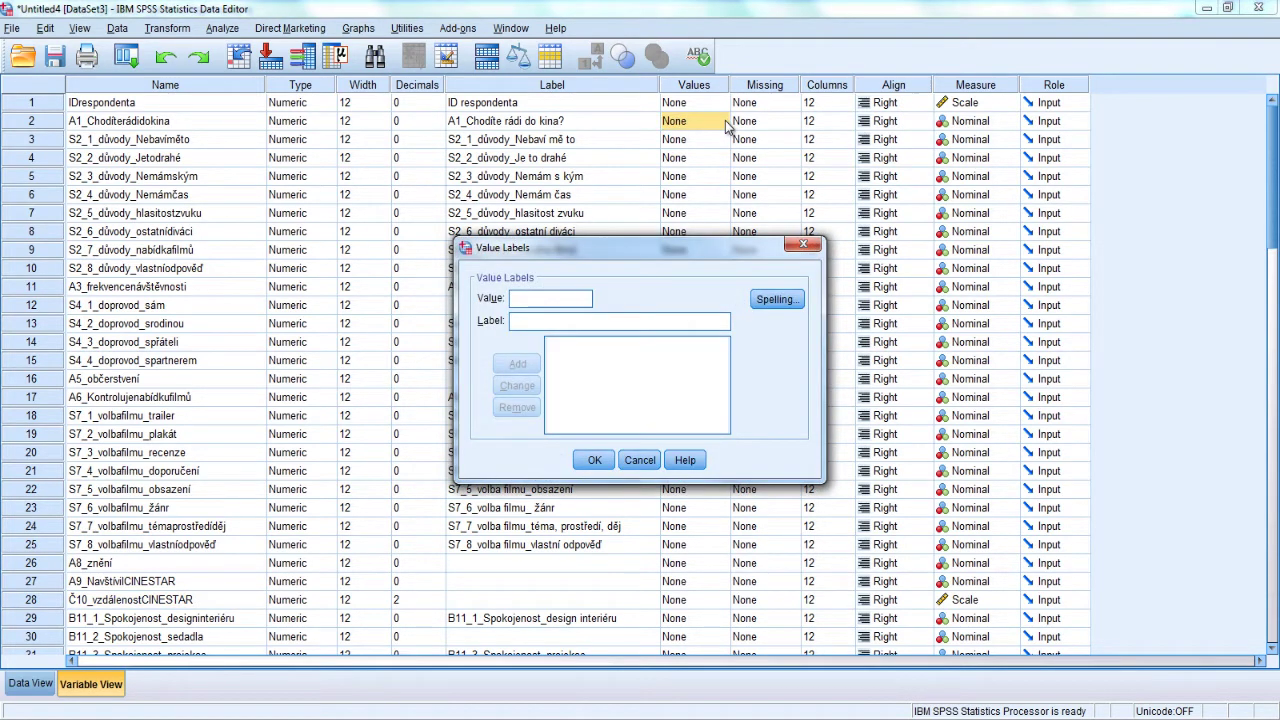
{"action": "left_click", "coordinate": [811, 245]}
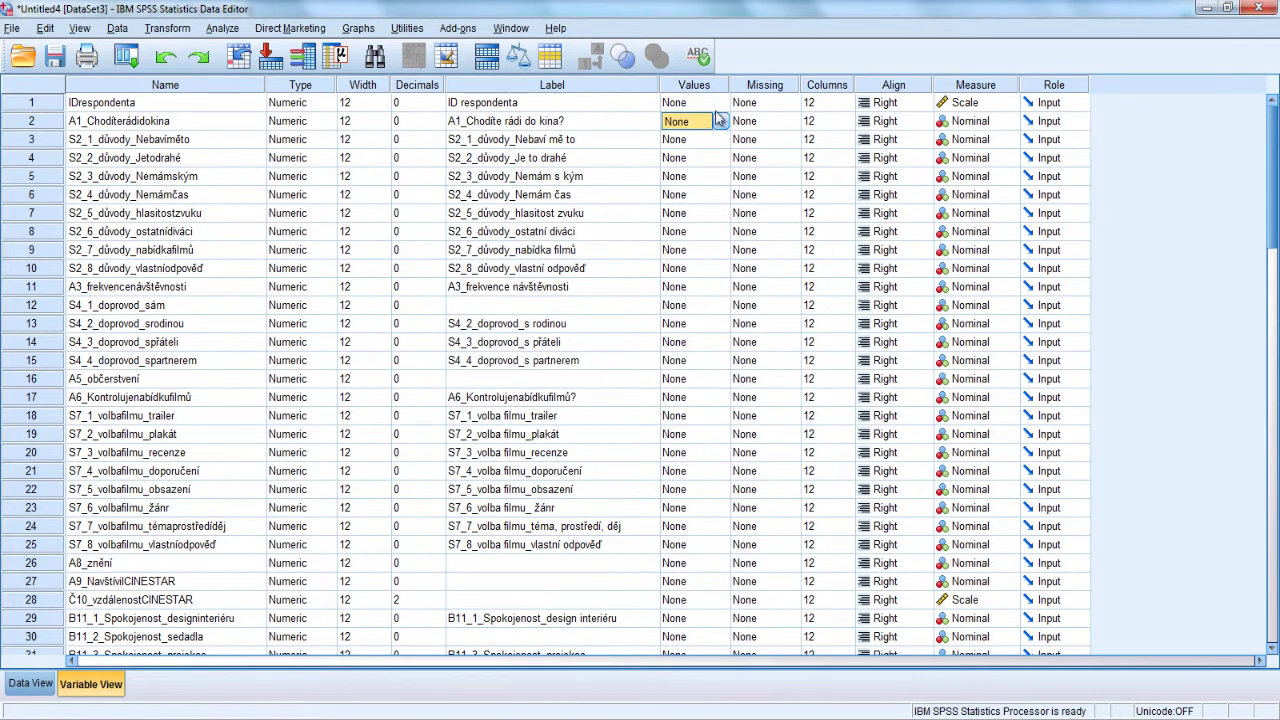
{"action": "left_click", "coordinate": [721, 122]}
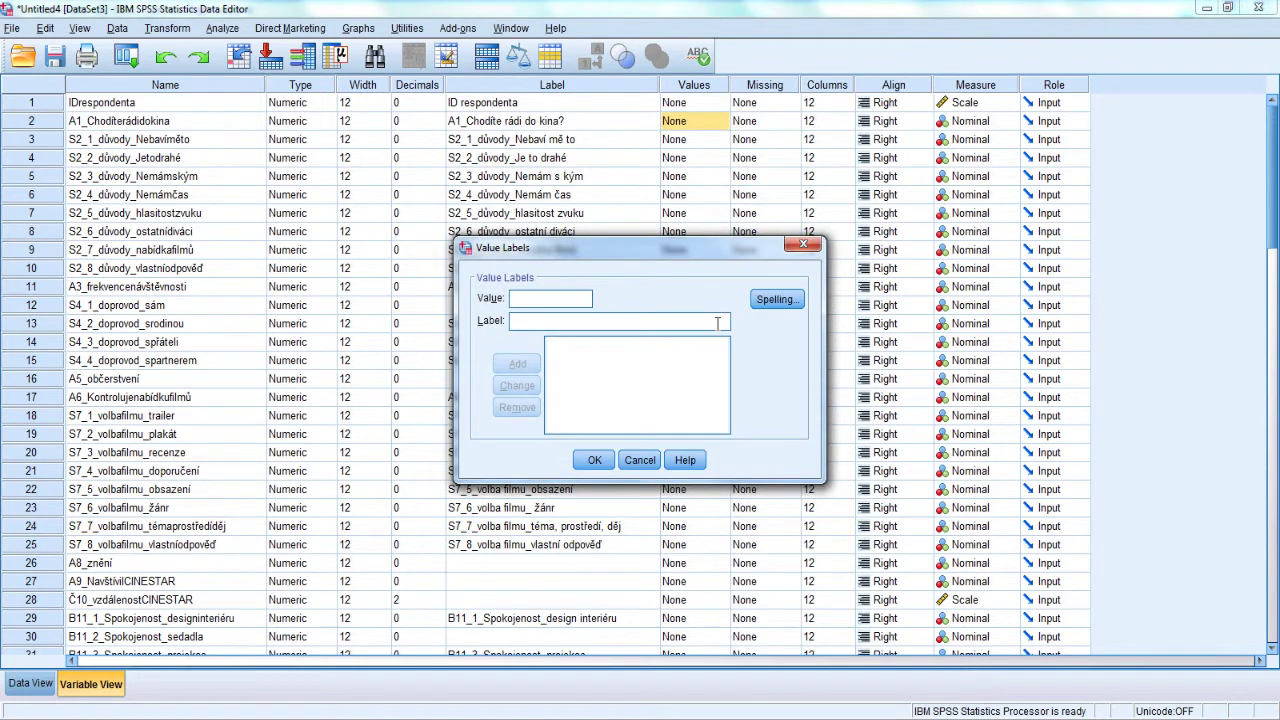
{"action": "left_click", "coordinate": [803, 247]}
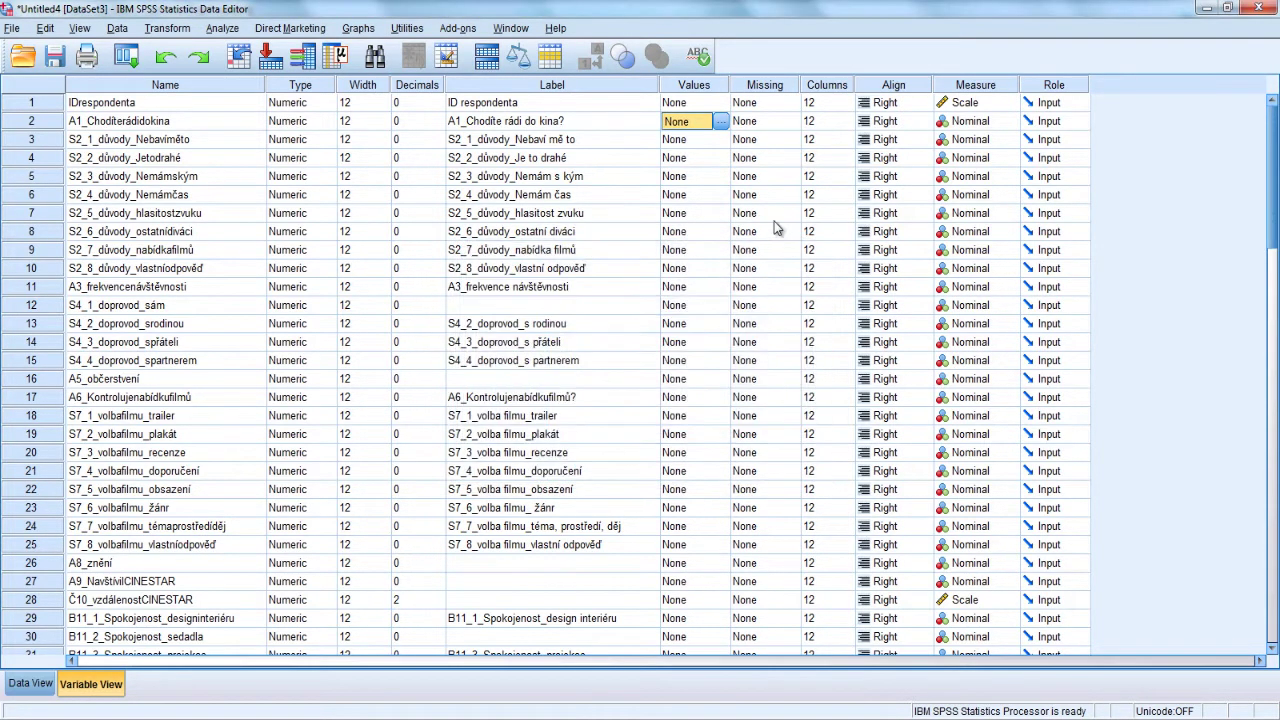
Examine the Value Labels settings of IDrespondenta without defining labels, and check its values for the first respondents in Data View.
{"action": "left_click", "coordinate": [721, 103]}
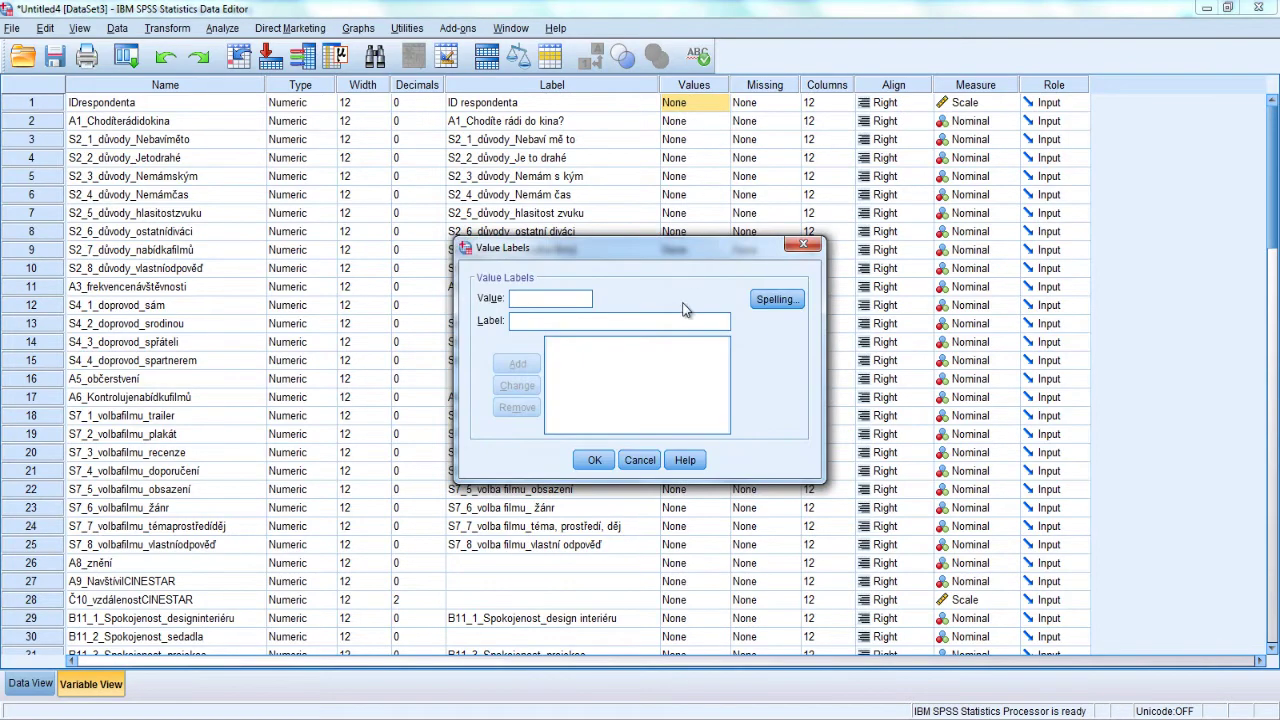
{"action": "left_click", "coordinate": [803, 247]}
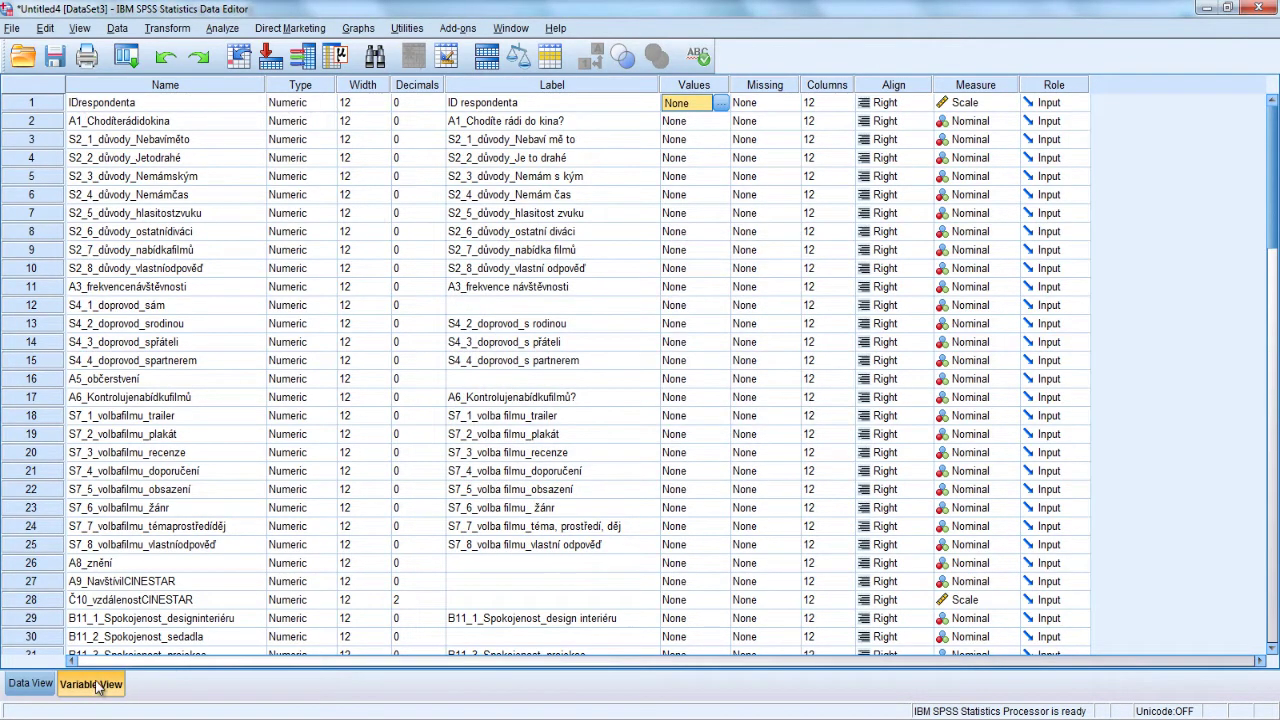
{"action": "left_click", "coordinate": [30, 684]}
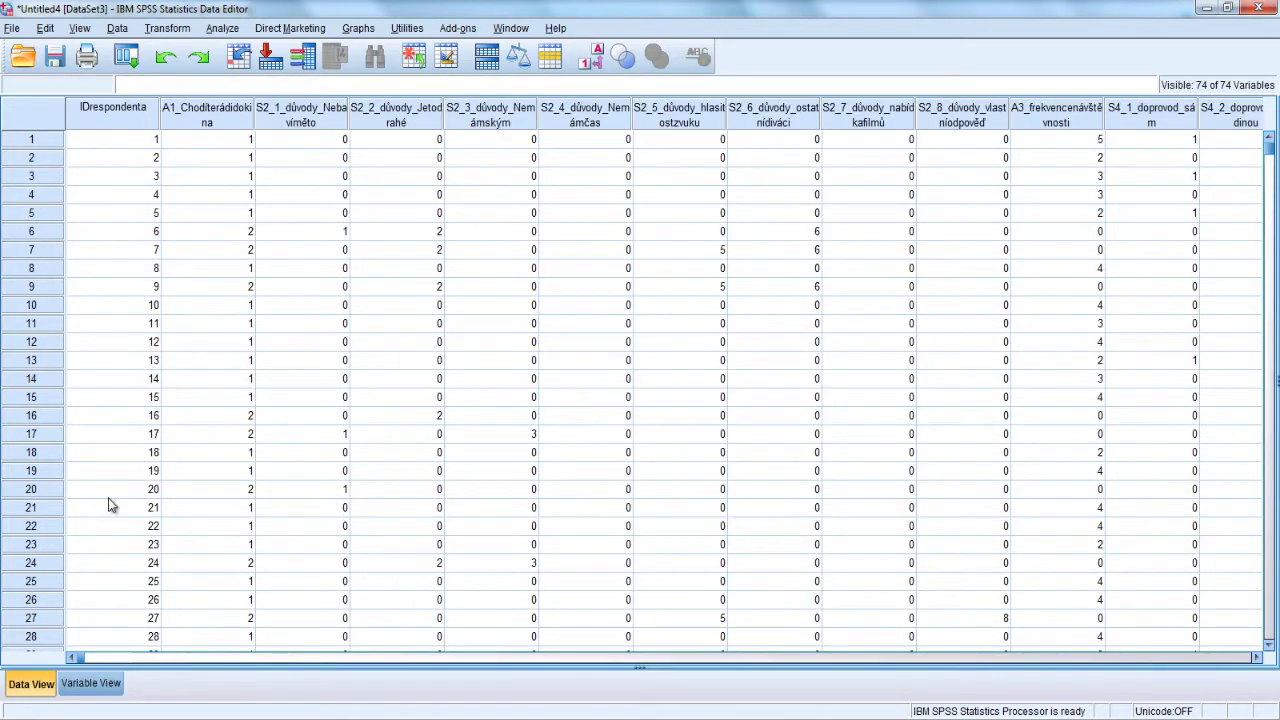
{"action": "left_click", "coordinate": [91, 683]}
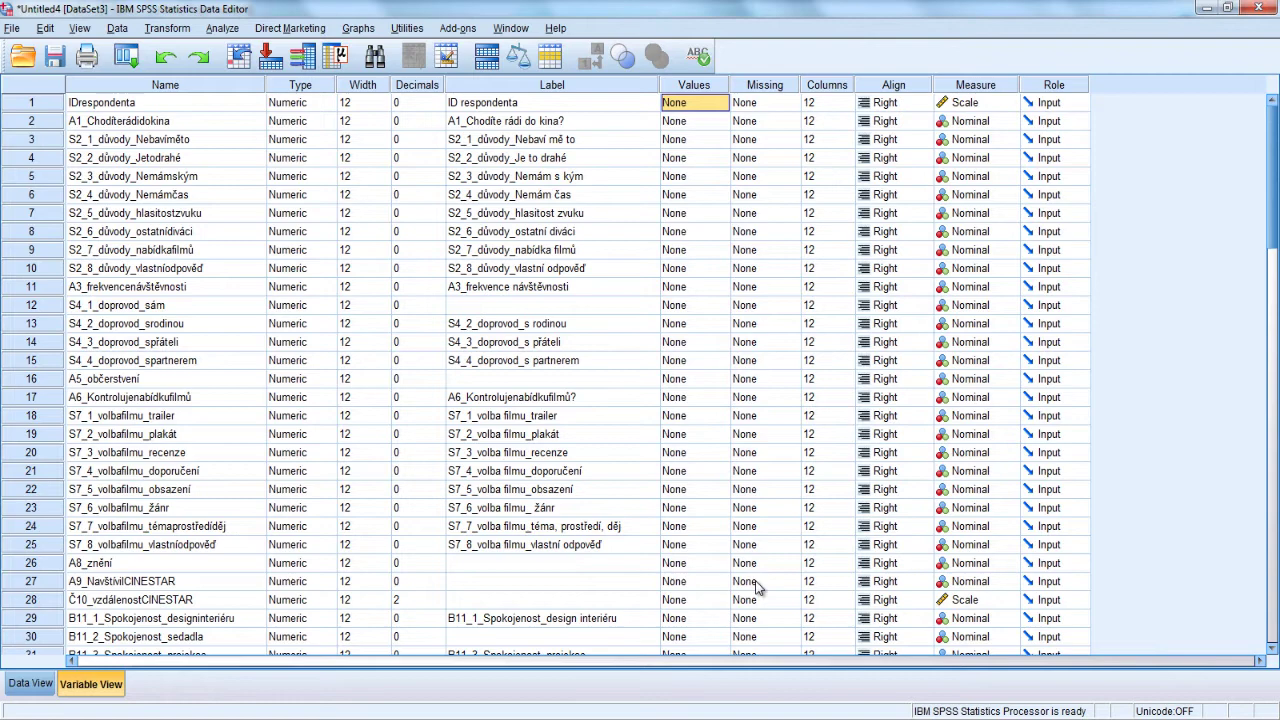
{"action": "left_click", "coordinate": [719, 103]}
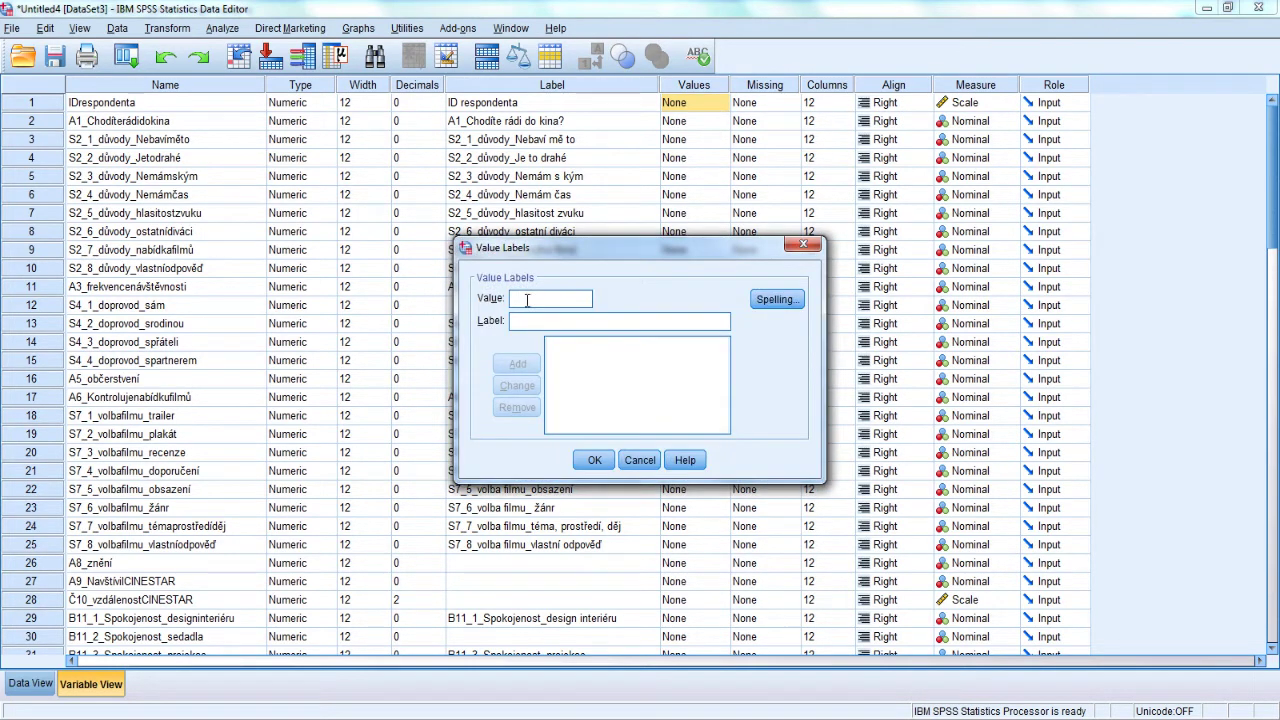
{"action": "left_click", "coordinate": [803, 246]}
{"action": "left_click", "coordinate": [31, 684]}
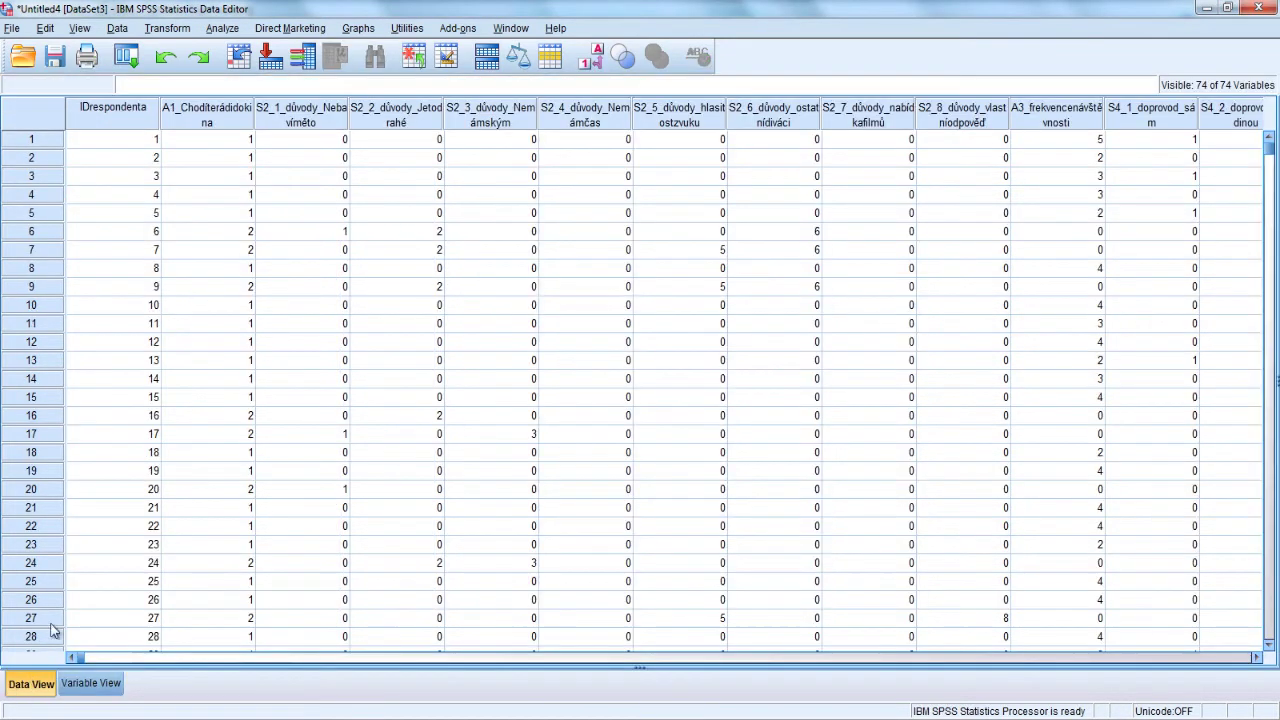
{"action": "left_click", "coordinate": [136, 142]}
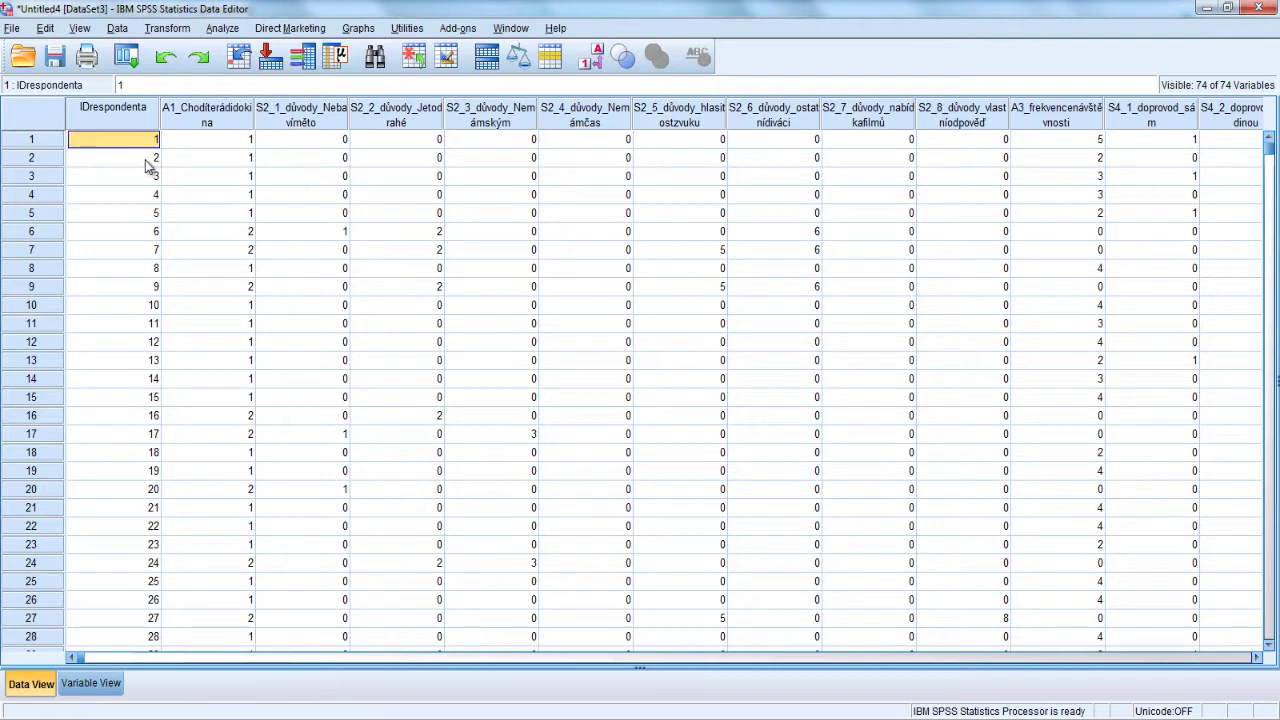
{"action": "left_click", "coordinate": [145, 160]}
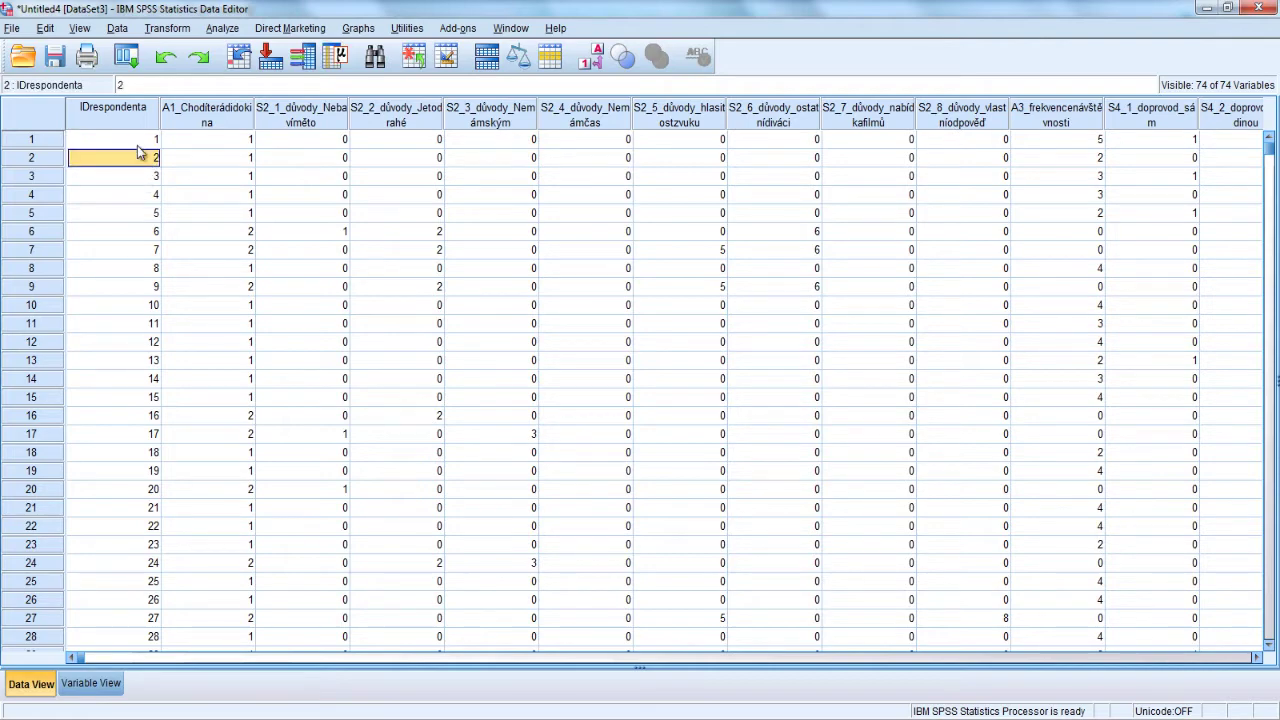
{"action": "left_click", "coordinate": [92, 684]}
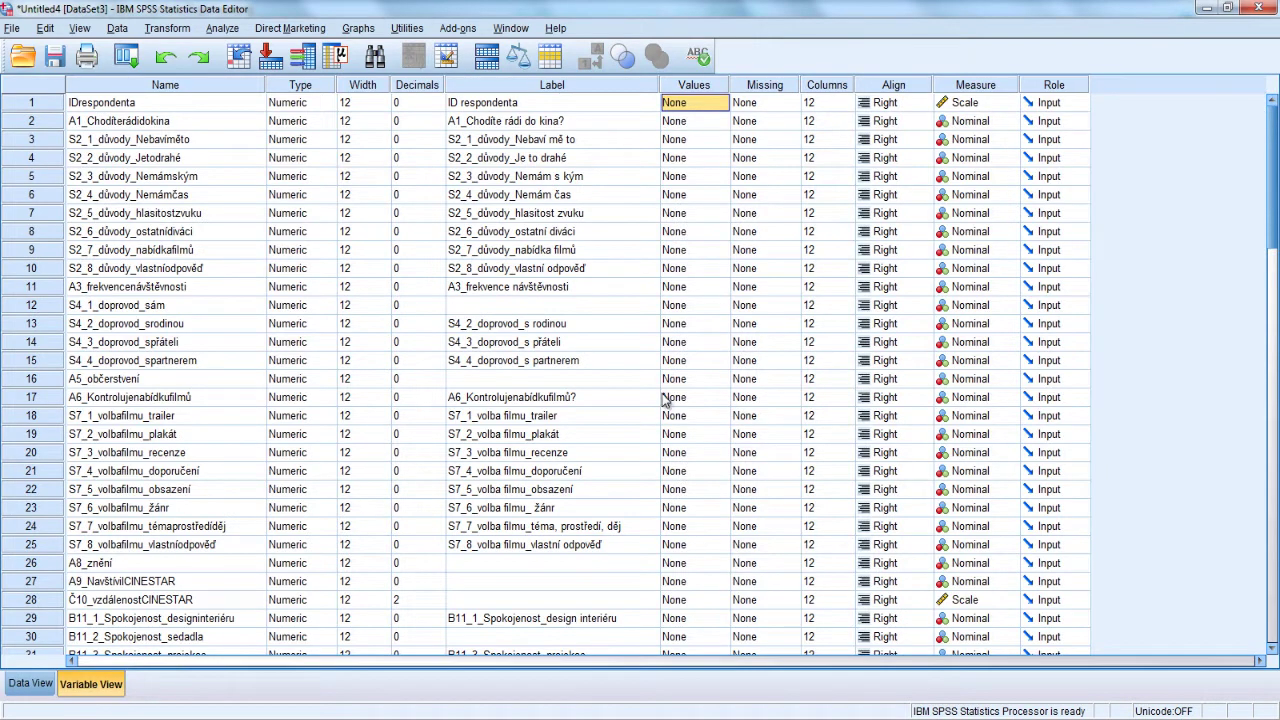
Define value labels for A1_Chodíterádidokina: 1 = "ano" and 2 = "ne".
{"action": "left_click", "coordinate": [722, 126]}
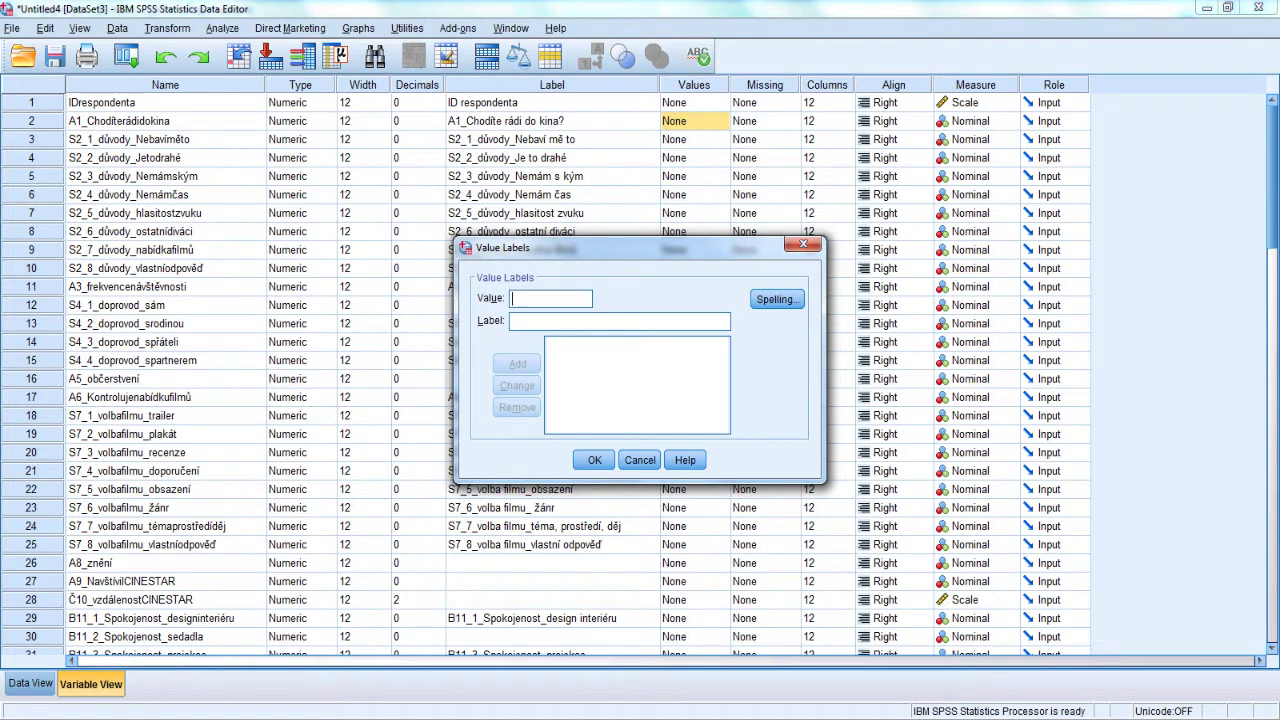
{"action": "type", "text": "1"}
{"action": "left_click", "coordinate": [515, 321]}
{"action": "type", "text": "ano"}
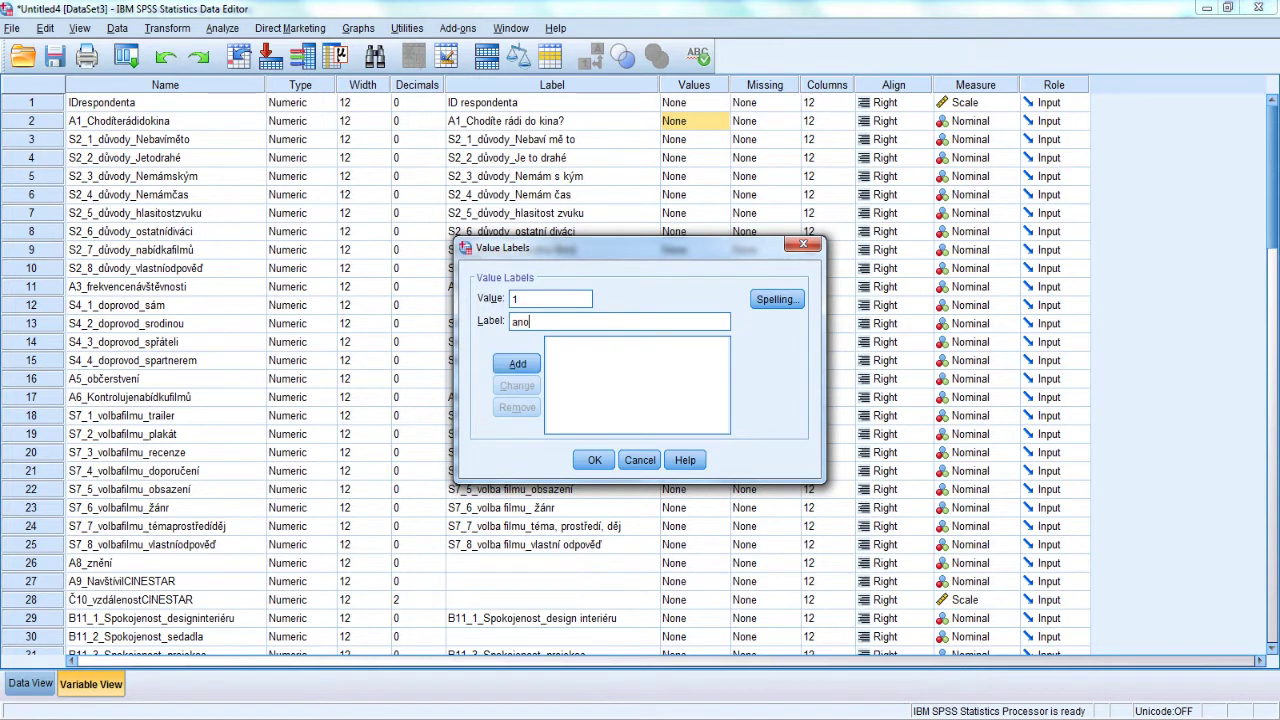
{"action": "left_click", "coordinate": [520, 366]}
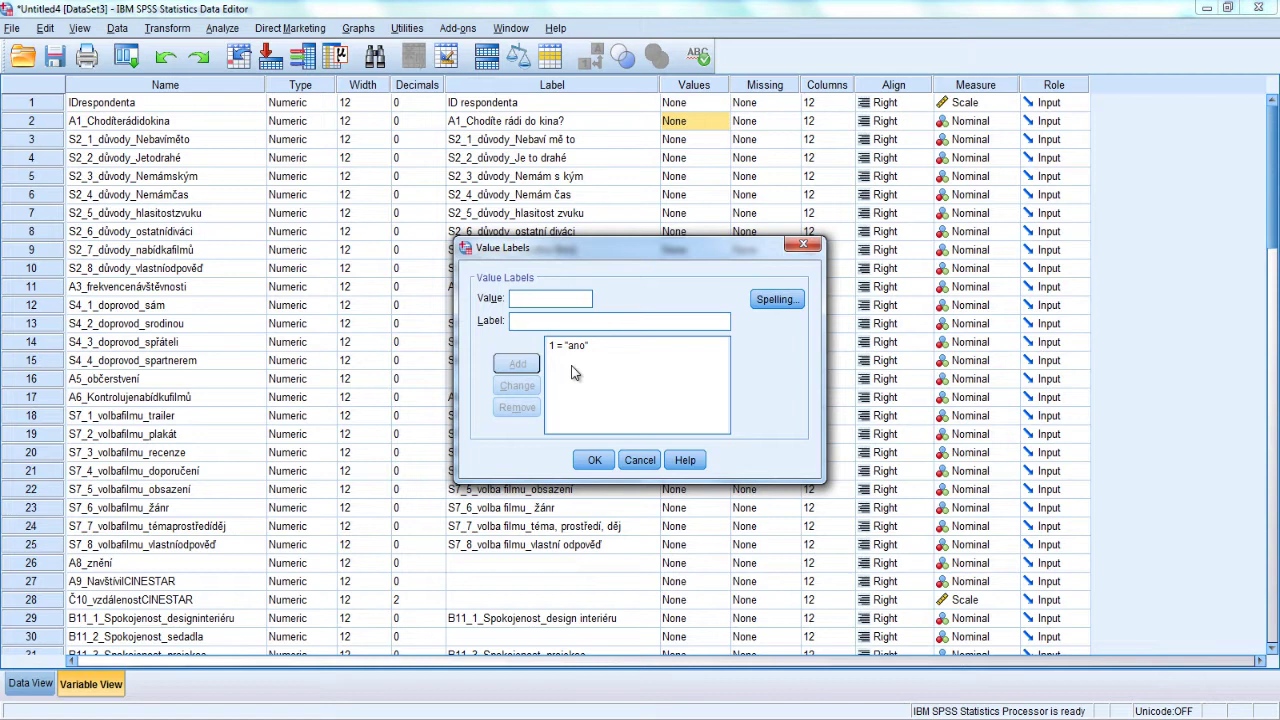
{"action": "type", "text": "2"}
{"action": "type", "text": "ne"}
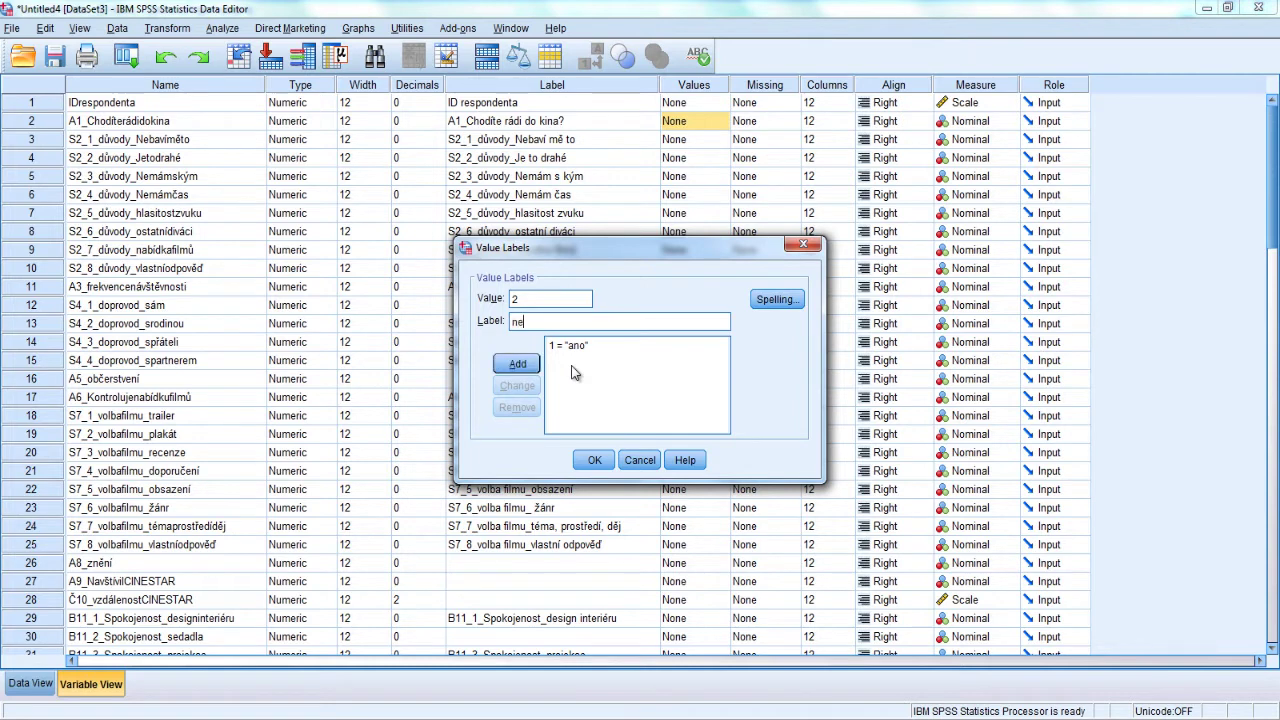
{"action": "left_click", "coordinate": [514, 367]}
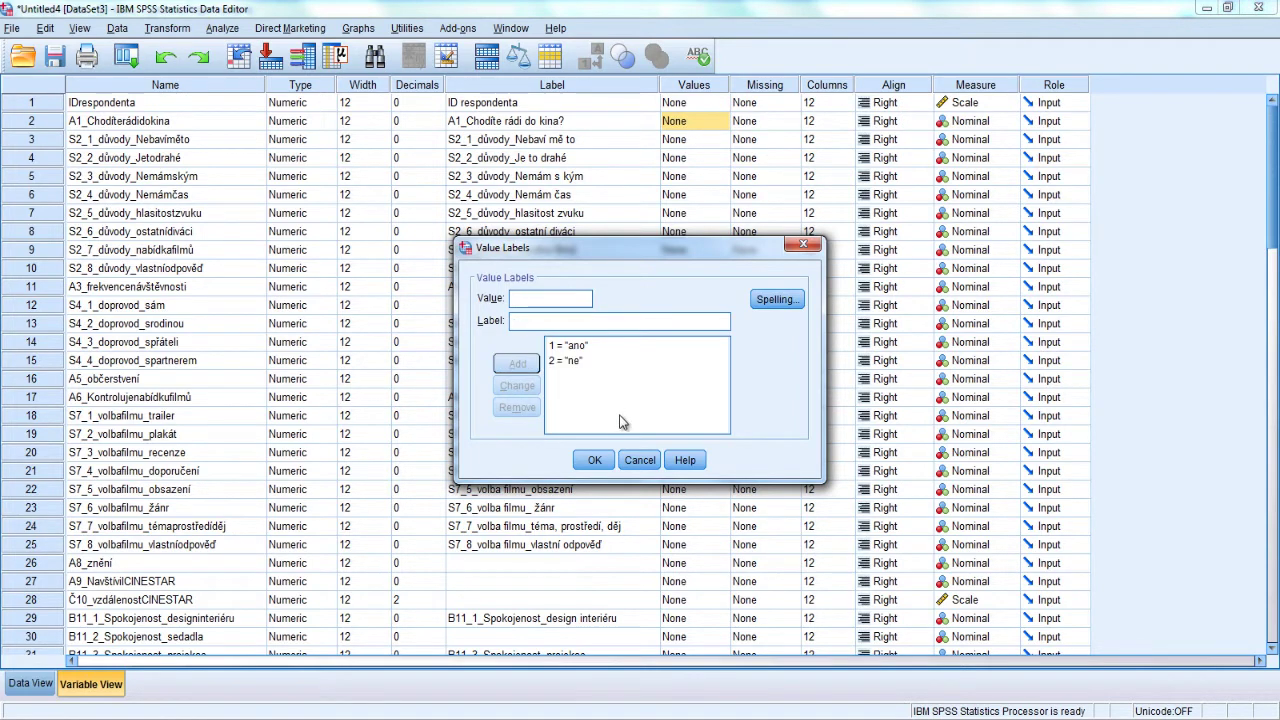
{"action": "left_click", "coordinate": [596, 461]}
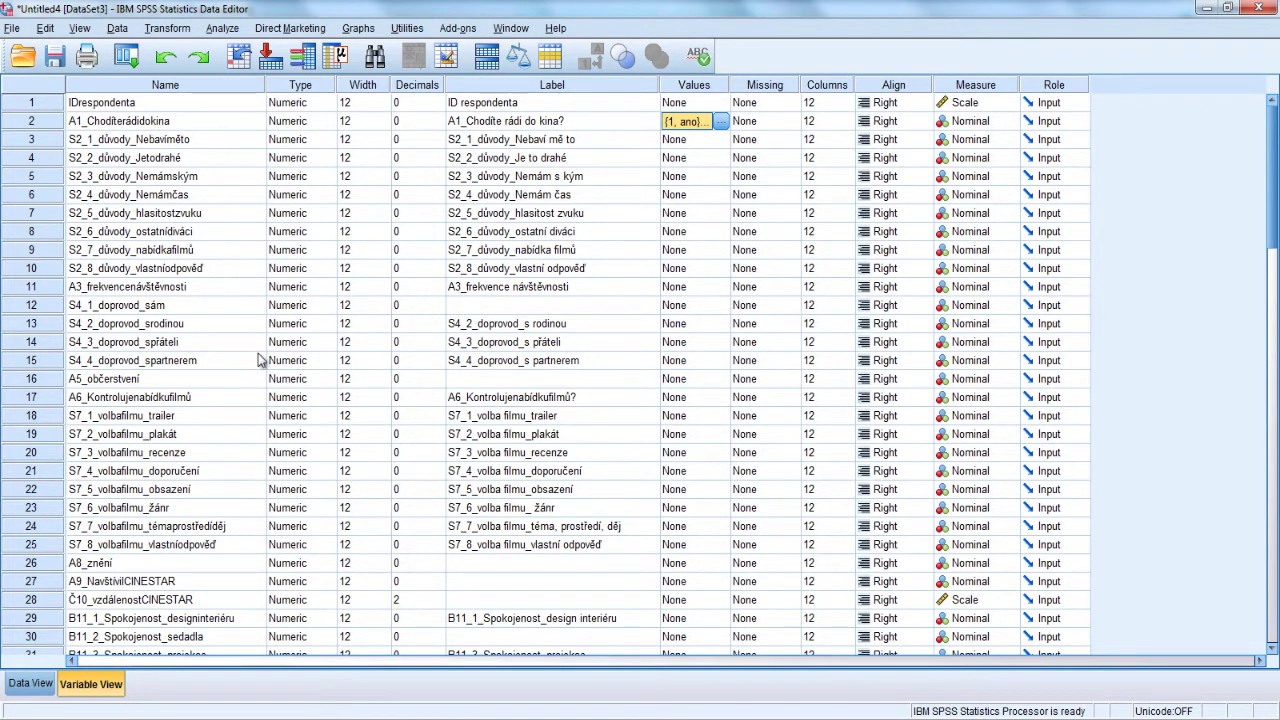
Display the value labels of A1_Chodíterádidokina in Data View, switch back to numeric codes, and return to Variable View.
{"action": "left_click", "coordinate": [31, 684]}
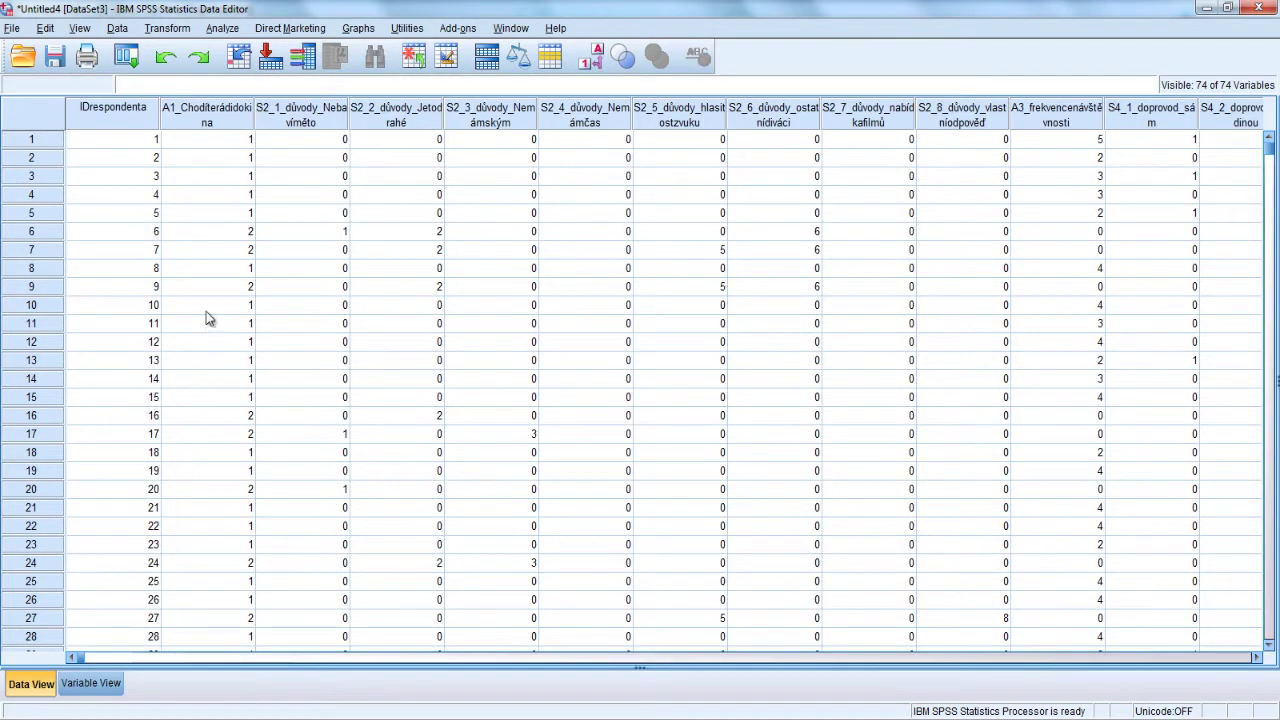
{"action": "left_click", "coordinate": [591, 63]}
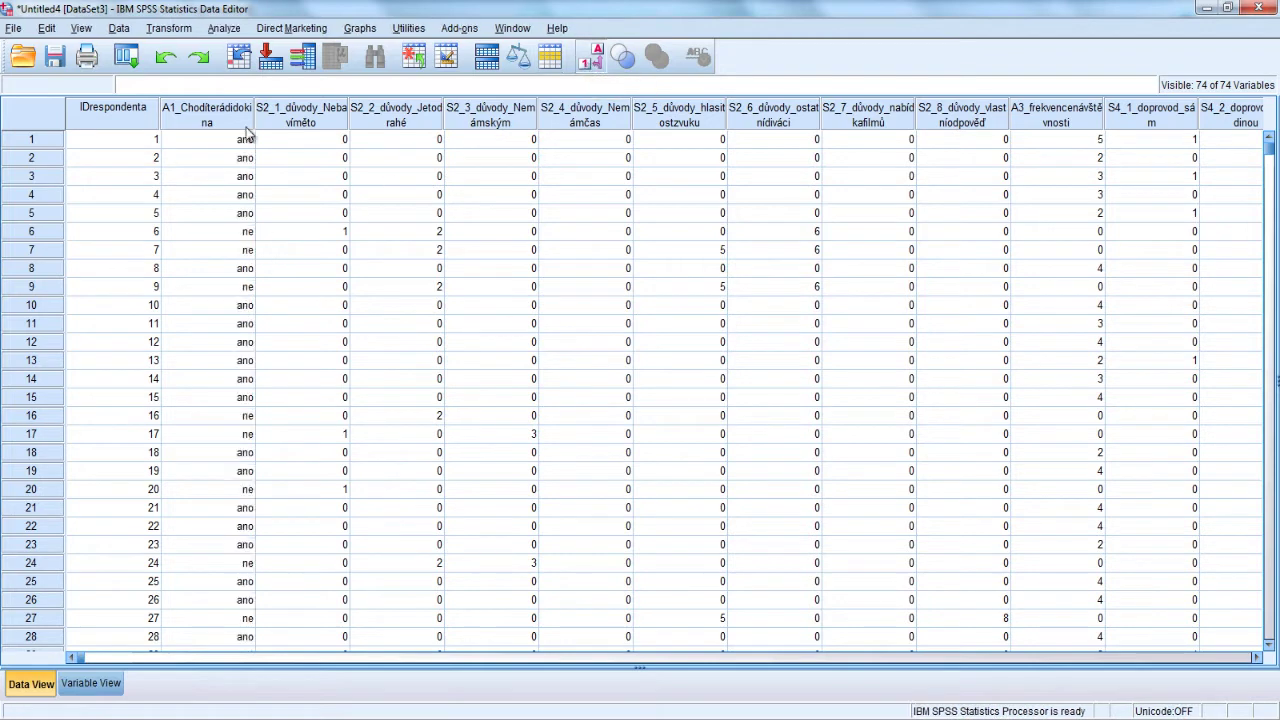
{"action": "left_click", "coordinate": [595, 63]}
{"action": "left_click", "coordinate": [595, 63]}
{"action": "left_click", "coordinate": [595, 63]}
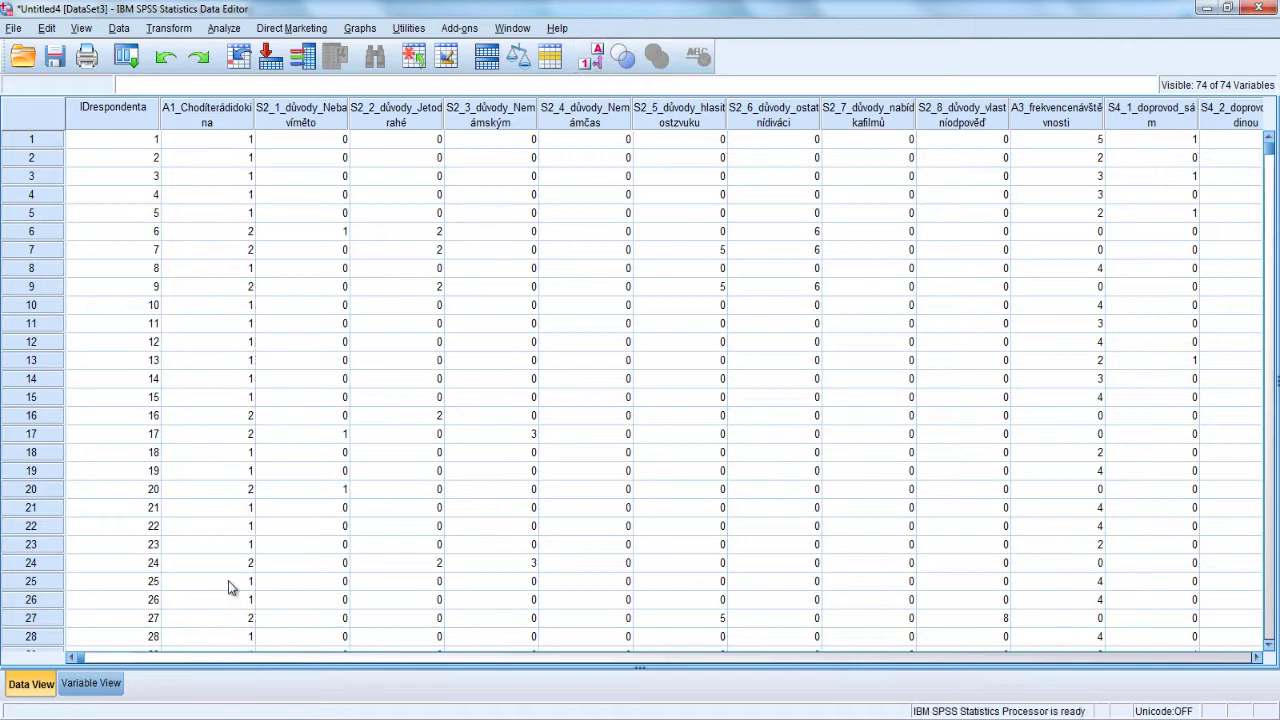
{"action": "left_click", "coordinate": [87, 684]}
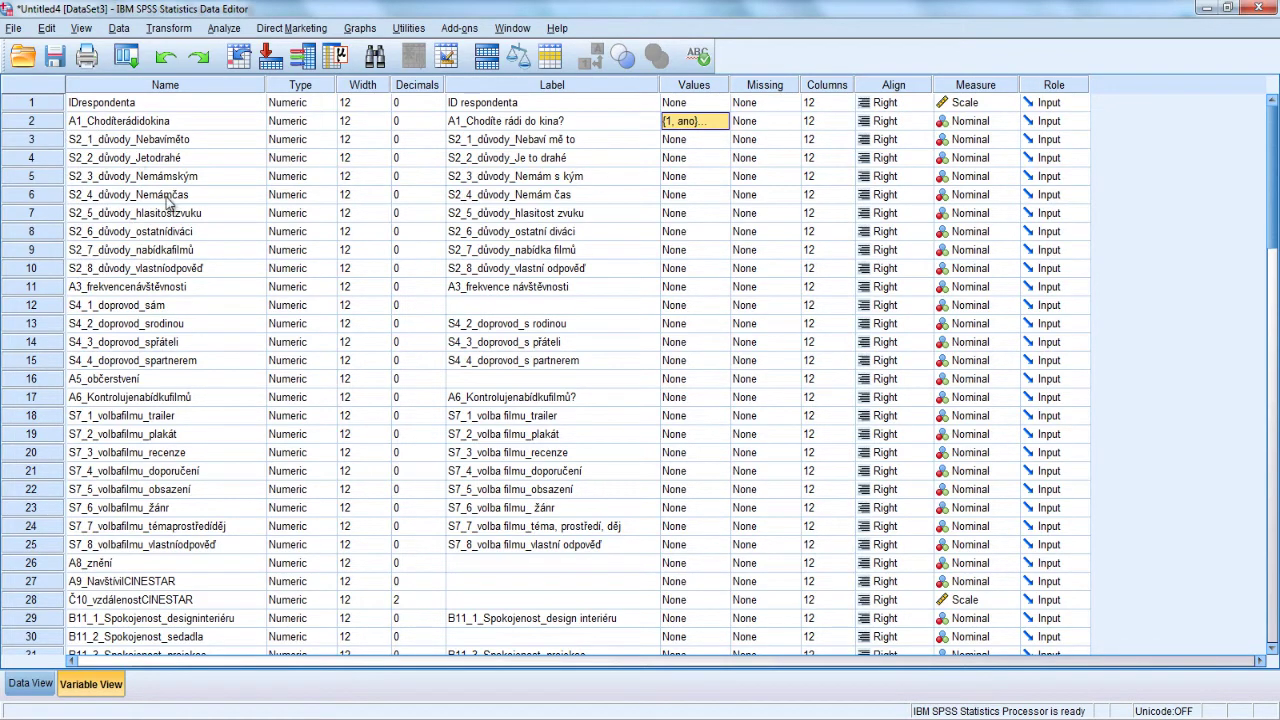
Check the S2 answer codes in Data View, and add the value label 1 = "Nebaví mě to" to S2_1_důvody_Nebavíměto.
{"action": "left_click", "coordinate": [30, 684]}
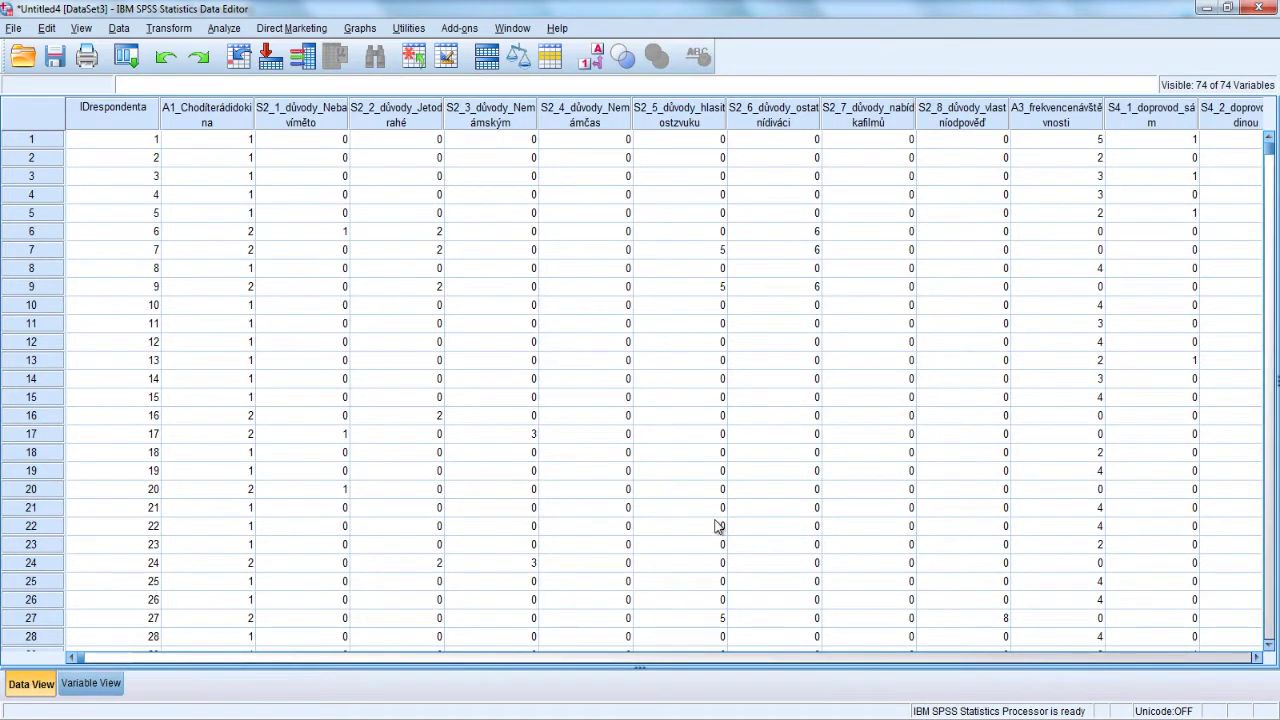
{"action": "left_click", "coordinate": [108, 690]}
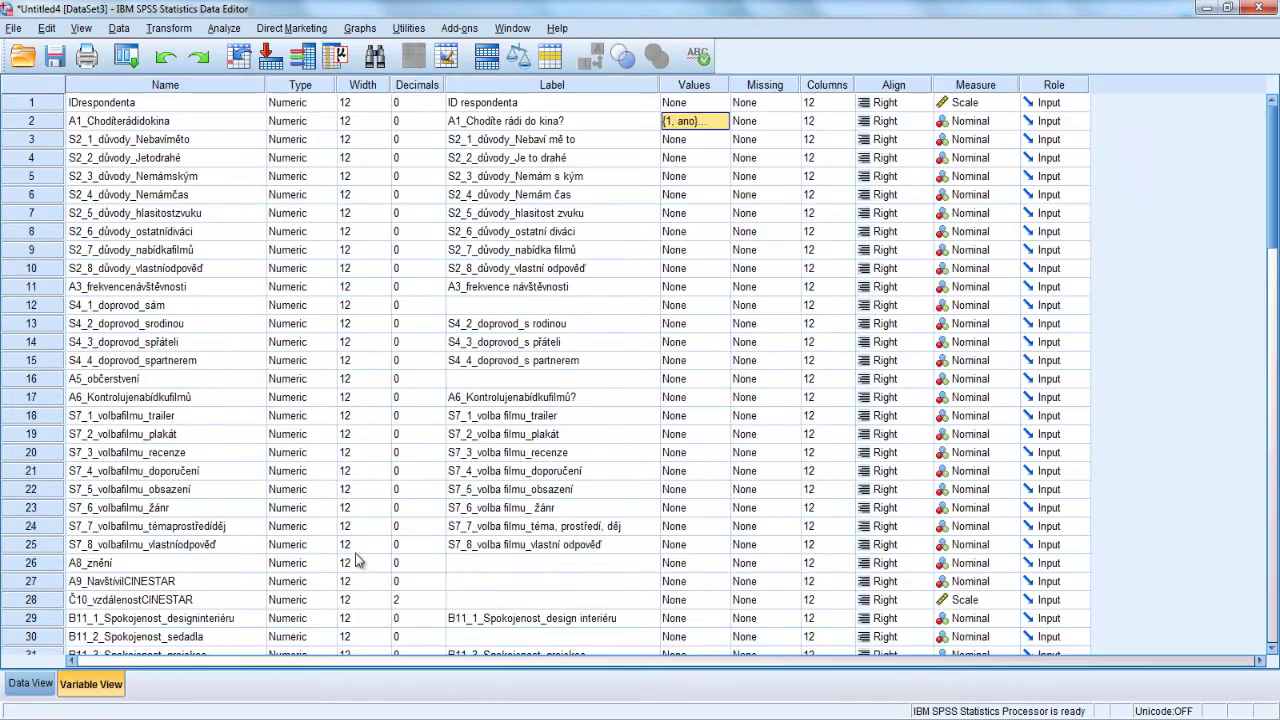
{"action": "left_click", "coordinate": [712, 140]}
{"action": "left_click", "coordinate": [722, 139]}
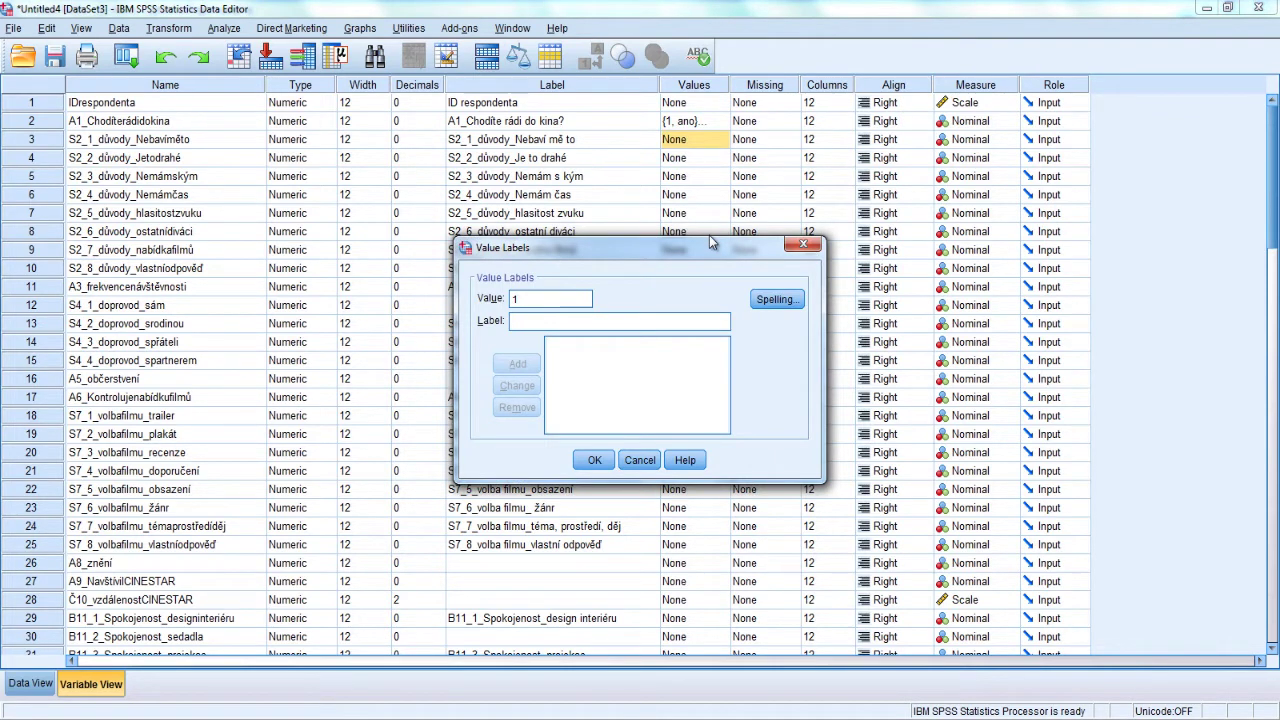
{"action": "type", "text": "Nebaví mě"}
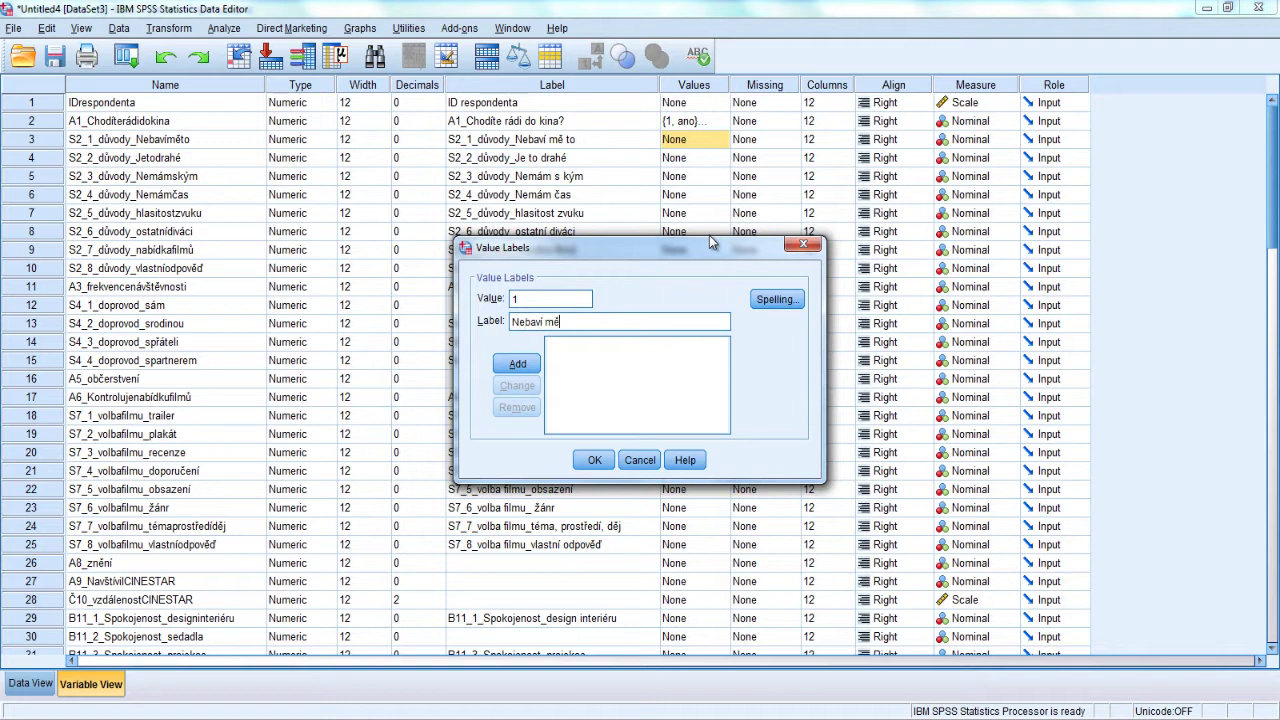
{"action": "type", "text": " to"}
{"action": "key", "text": "Return"}
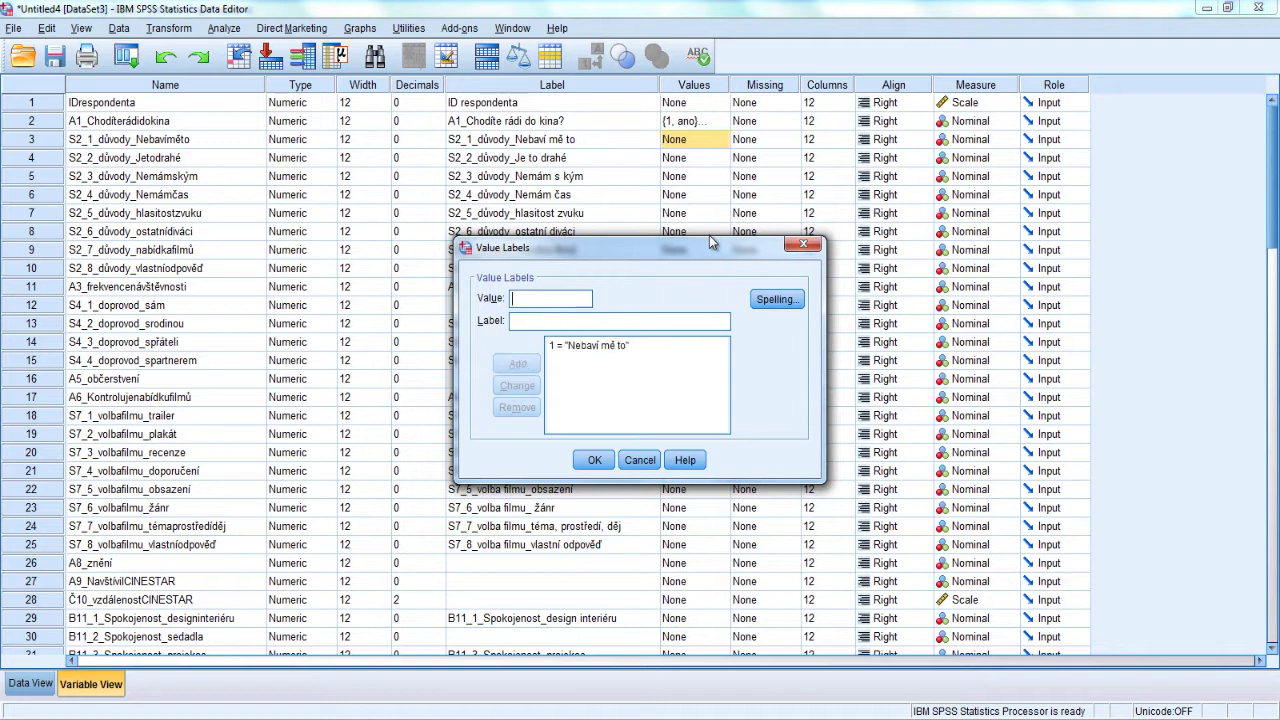
Add labels 2 "Je to drahé", 3 "Nemám s kým", 4 "Nemám čas", 5 "Hlasitost zvuku", 6 "Ostatní diváci" and 8 "Vlastní odpověď" to S2_1_důvody_Nebavíměto.
{"action": "type", "text": "Je to drahé"}
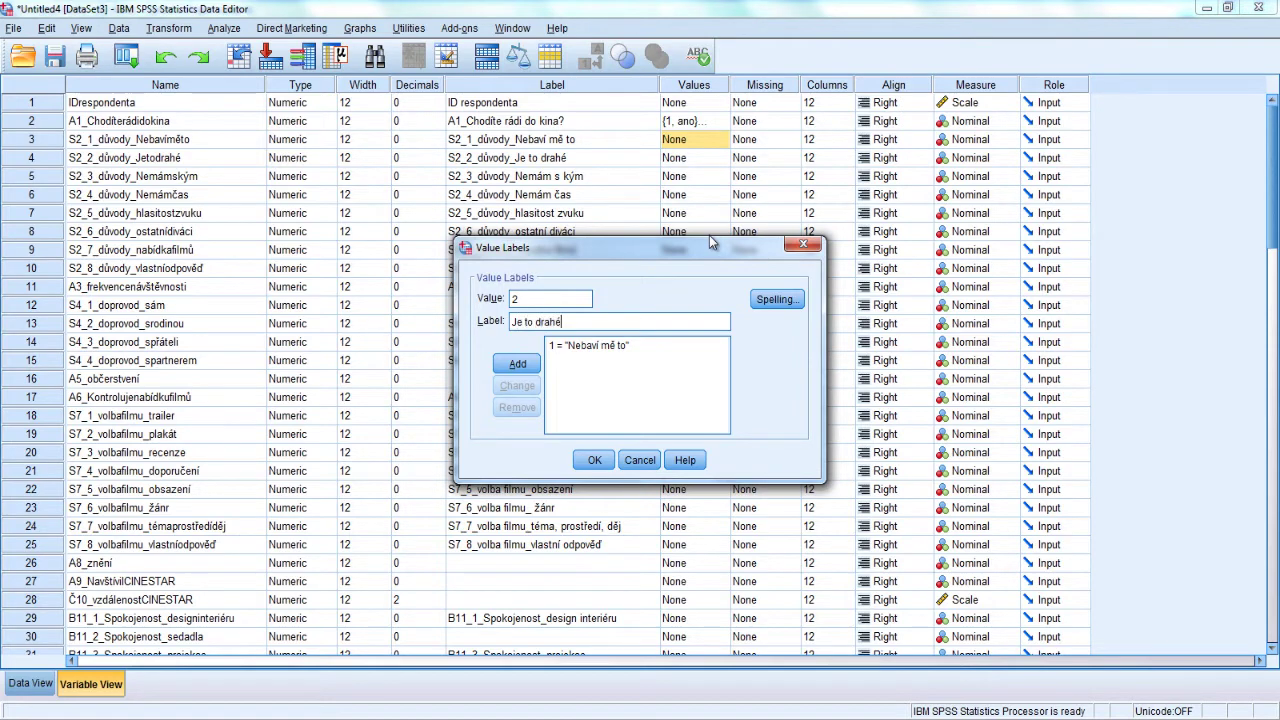
{"action": "key", "text": "Return"}
{"action": "type", "text": "3"}
{"action": "key", "text": "Tab"}
{"action": "type", "text": "Nemá"}
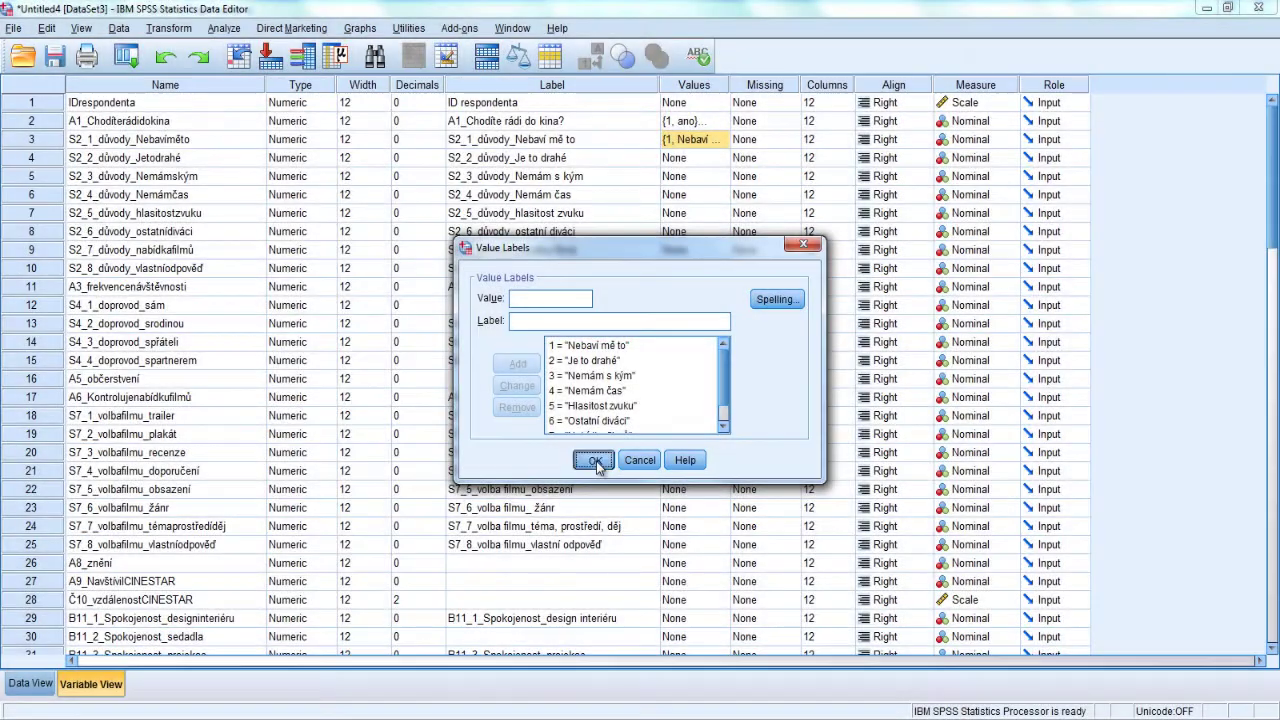
{"action": "left_click", "coordinate": [594, 460]}
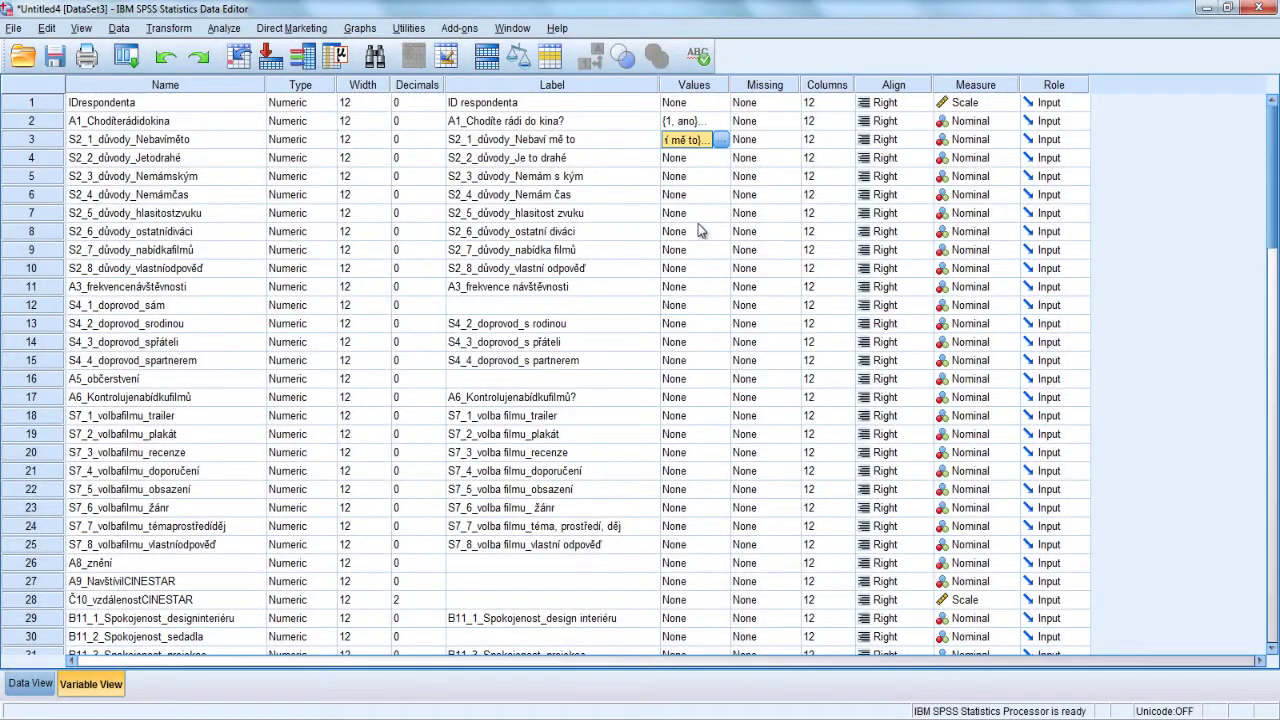
Paste the value labels of S2_1_důvody_Nebavíměto into the remaining S2 variables, from S2_2_důvody_Jetodrahé to S2_8_důvody_vlastníodpověď.
{"action": "left_click", "coordinate": [720, 158]}
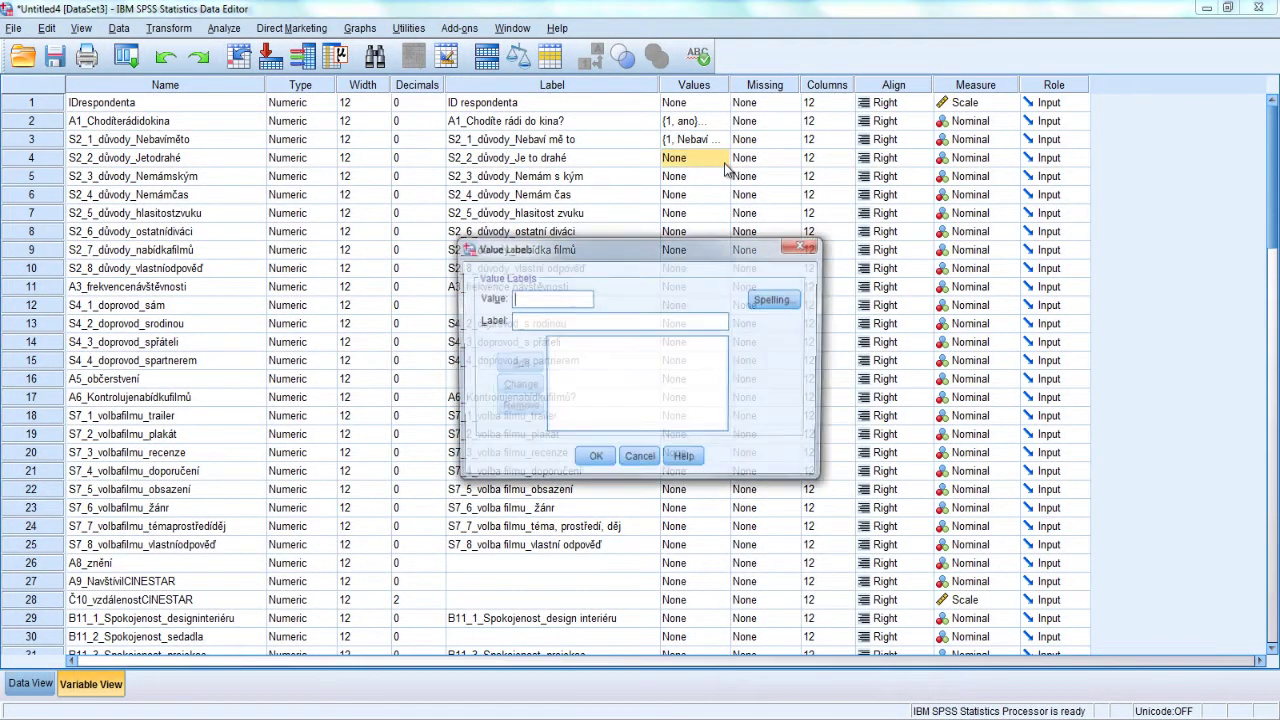
{"action": "key", "text": "Escape"}
{"action": "key", "text": "ctrl+v"}
{"action": "left_click", "coordinate": [694, 176]}
{"action": "key", "text": "ctrl+v"}
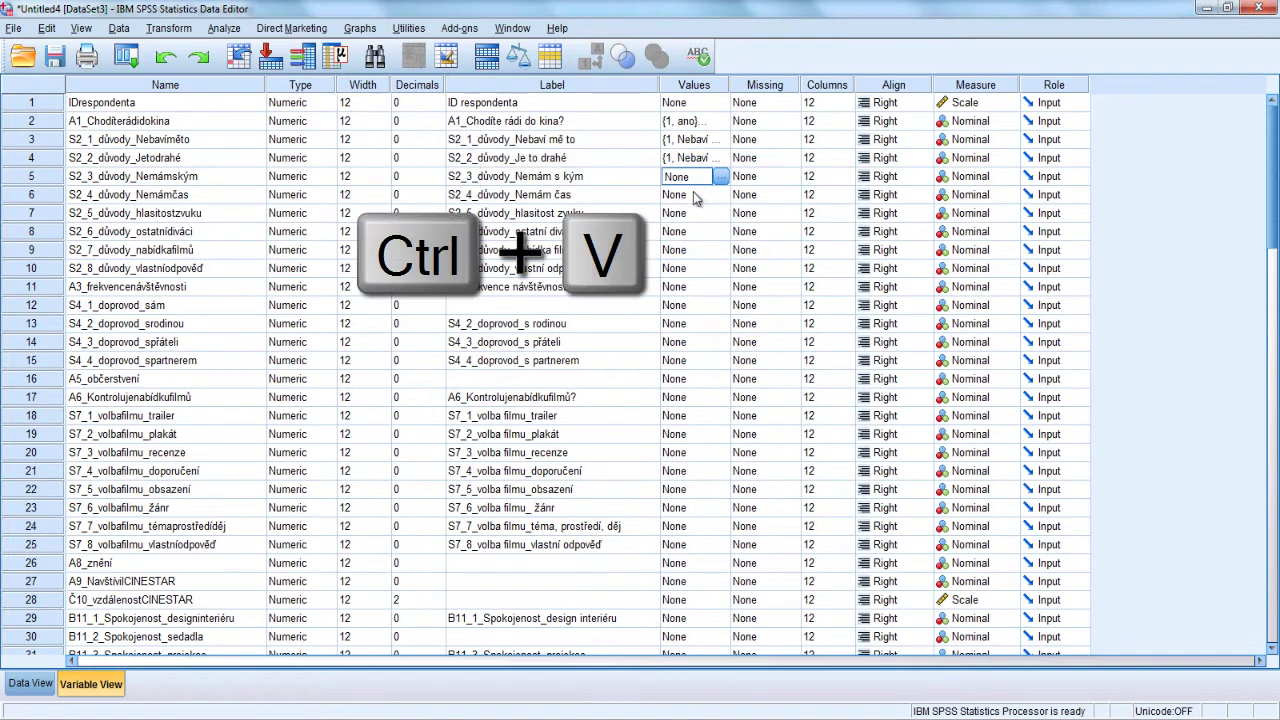
{"action": "left_click", "coordinate": [692, 194]}
{"action": "key", "text": "ctrl+v"}
{"action": "left_click", "coordinate": [690, 213]}
{"action": "key", "text": "ctrl+v"}
{"action": "left_click", "coordinate": [687, 236]}
{"action": "key", "text": "ctrl+v"}
{"action": "left_click", "coordinate": [687, 252]}
{"action": "key", "text": "ctrl+v"}
{"action": "left_click", "coordinate": [687, 269]}
{"action": "key", "text": "ctrl+v"}
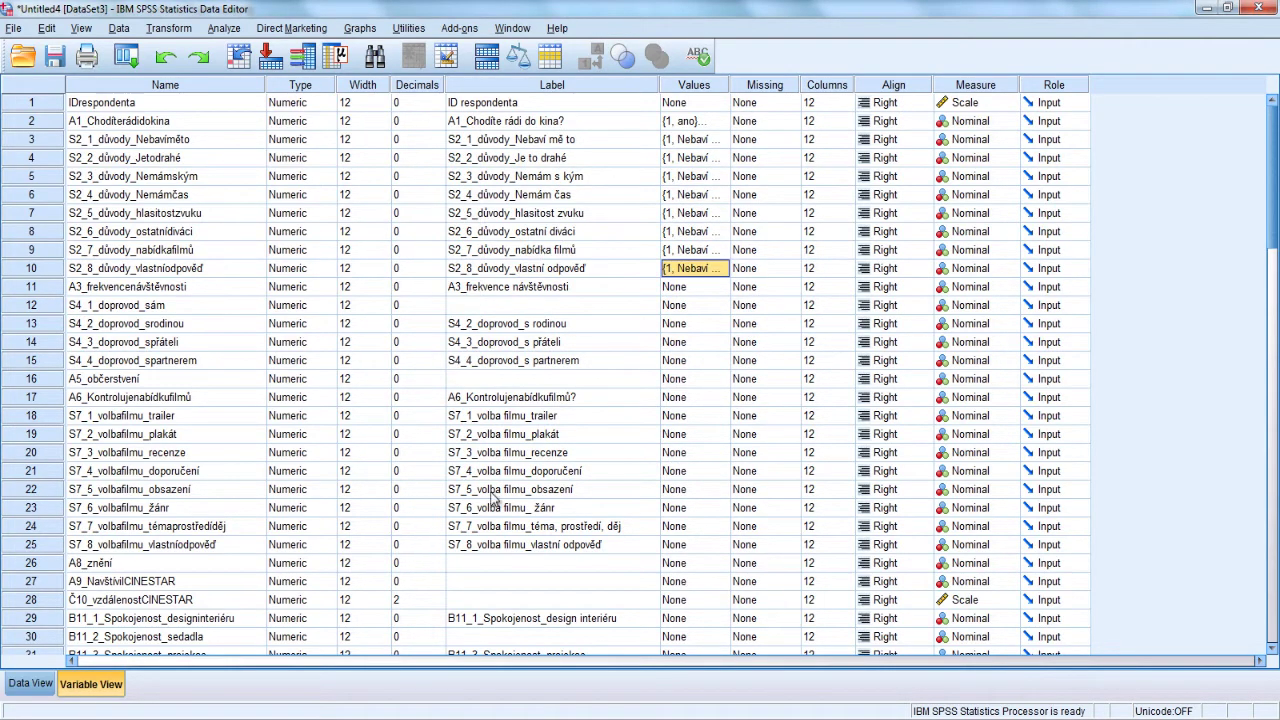
Display the value labels of the S2 variables in Data View, switch back to numeric codes, and return to Variable View.
{"action": "left_click", "coordinate": [40, 684]}
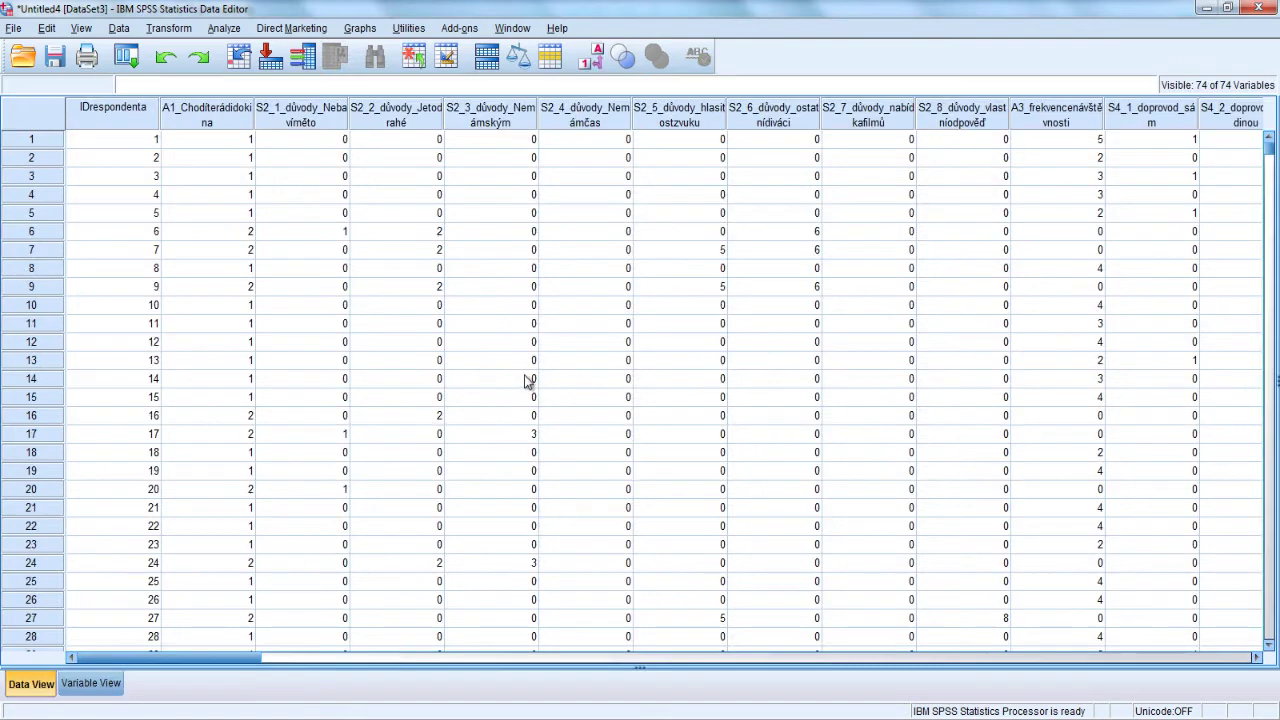
{"action": "left_click", "coordinate": [589, 62]}
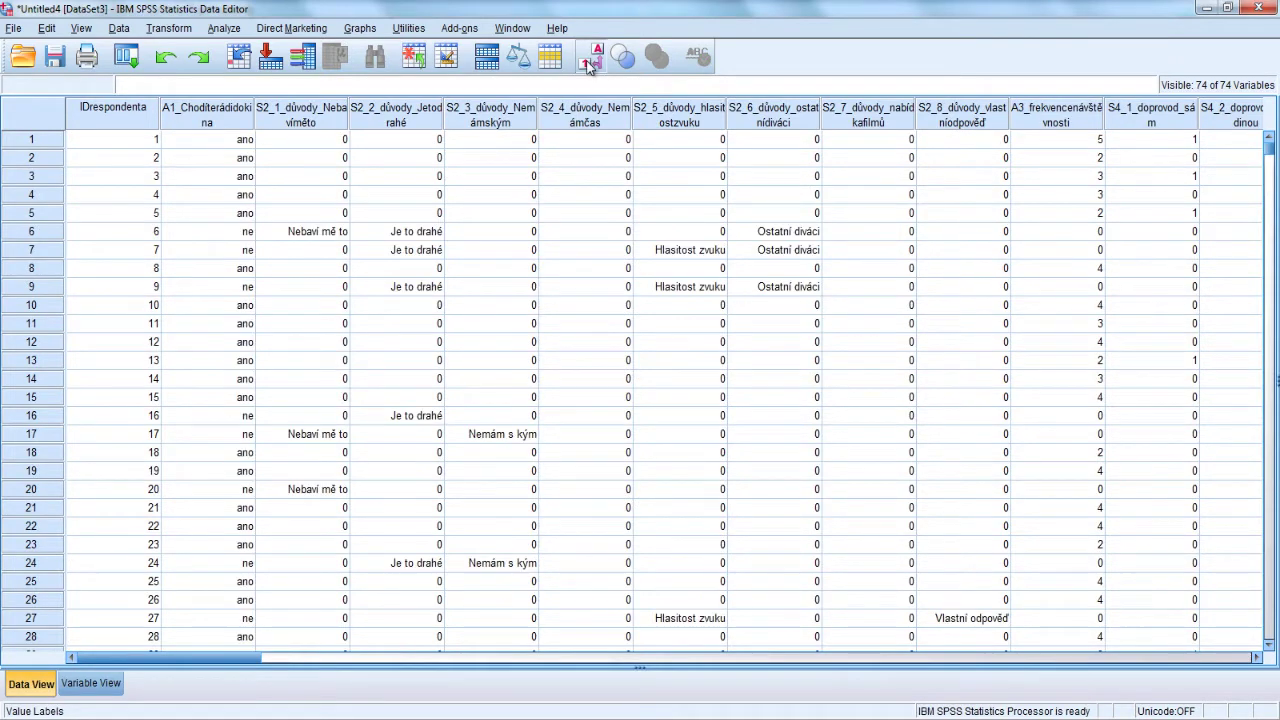
{"action": "left_click", "coordinate": [589, 62]}
{"action": "left_click", "coordinate": [589, 62]}
{"action": "left_click", "coordinate": [589, 62]}
{"action": "left_click", "coordinate": [78, 688]}
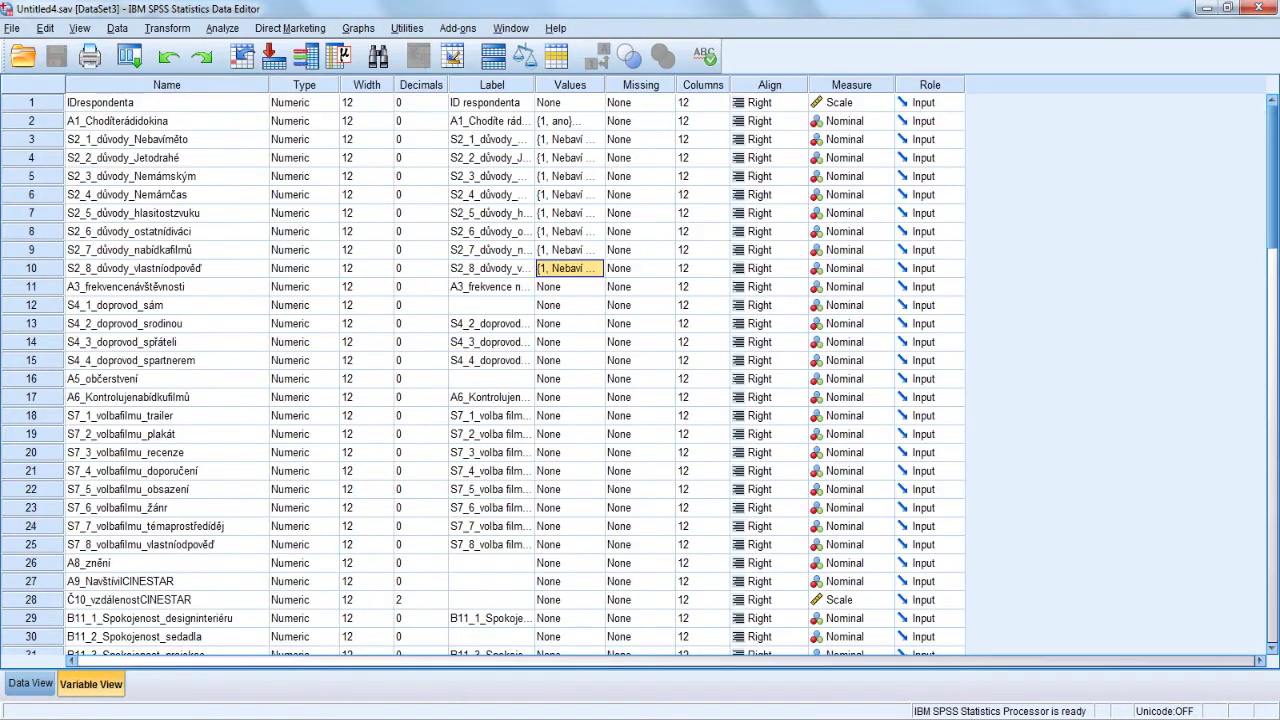
Add the value label 1 = "alespoň jednou týdně" to A3_frekvencenávštěvnosti, copying the text from the Legenda sheet in Excel.
{"action": "left_click", "coordinate": [566, 288]}
{"action": "left_click", "coordinate": [594, 288]}
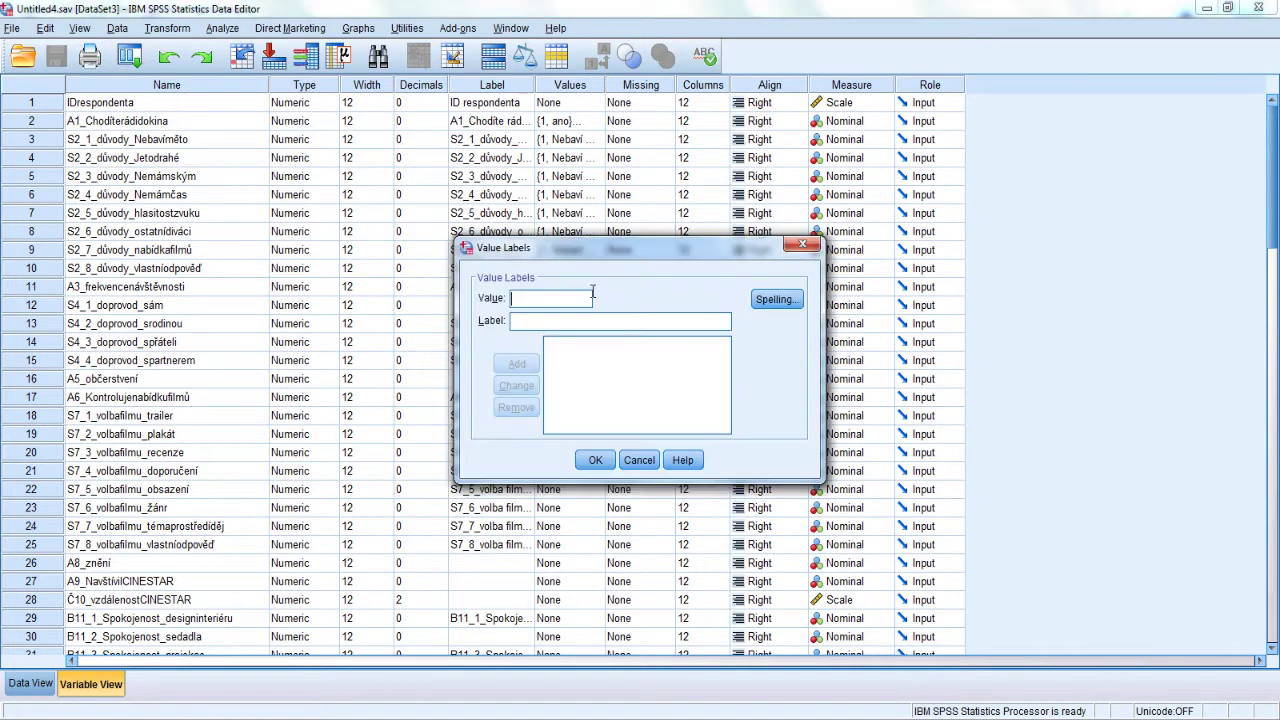
{"action": "key", "text": "alt+Tab"}
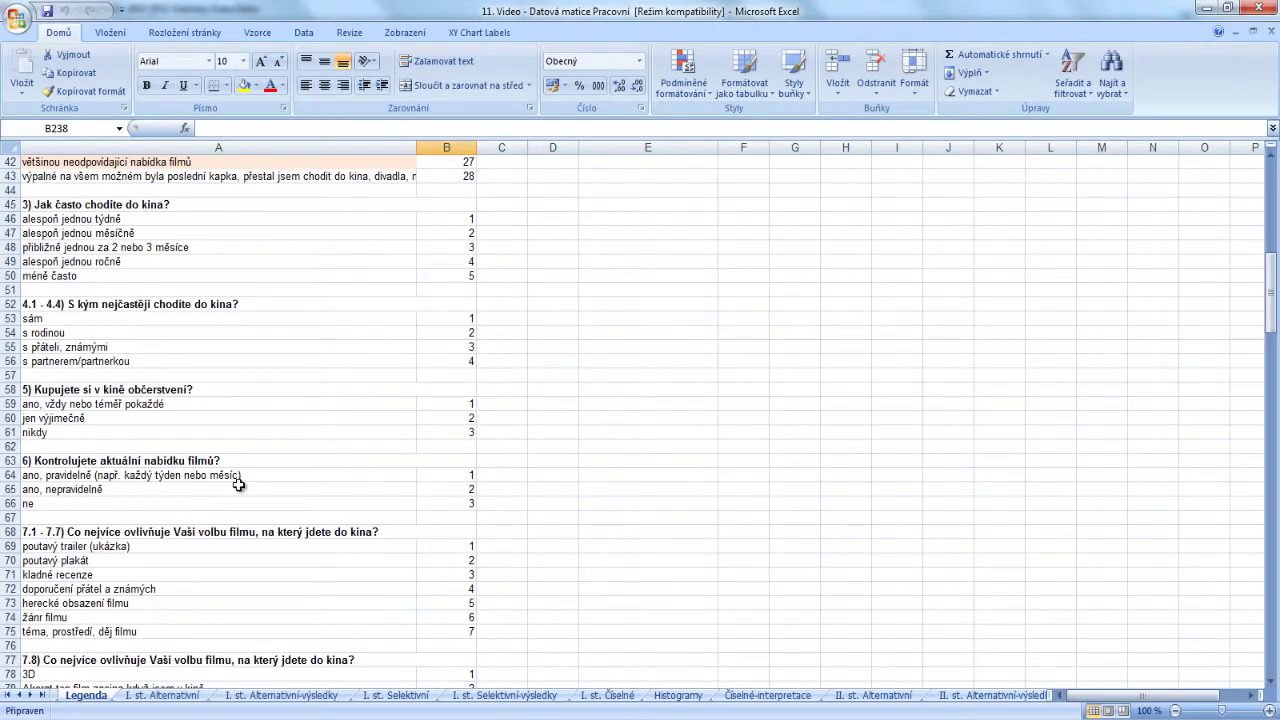
{"action": "left_click", "coordinate": [50, 218]}
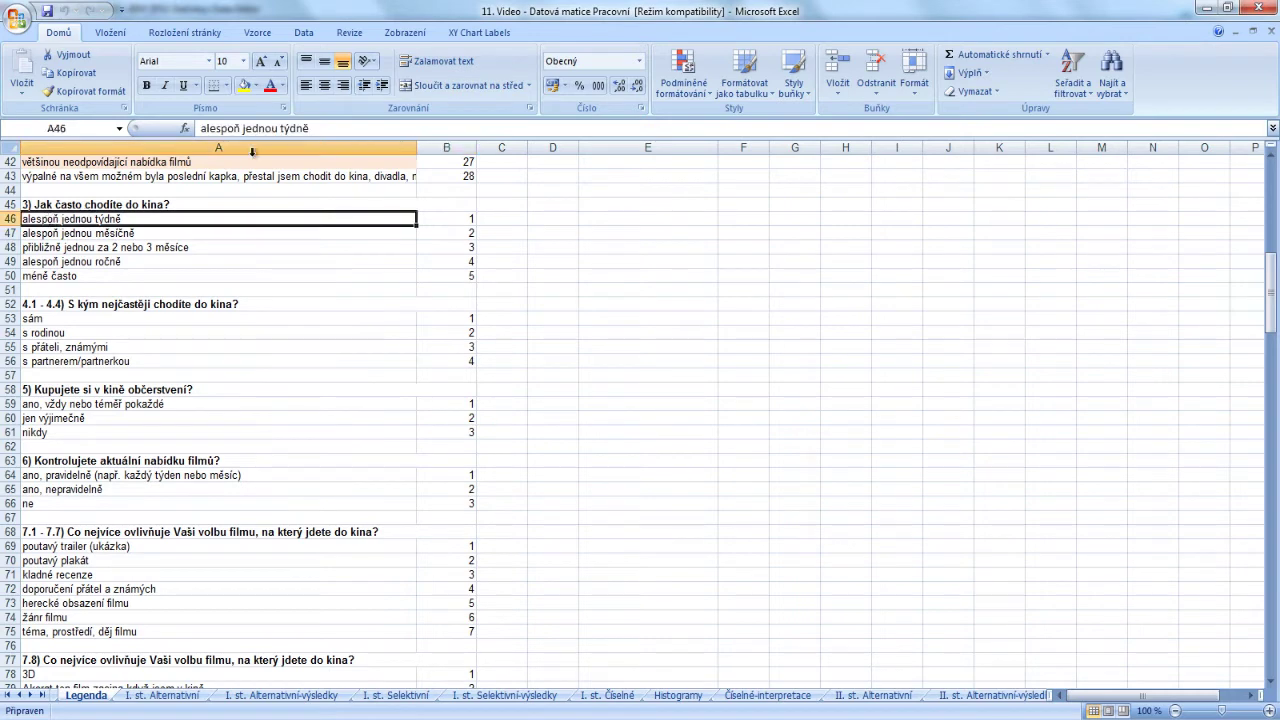
{"action": "left_click_drag", "start_coordinate": [200, 128], "coordinate": [310, 128]}
{"action": "key", "text": "ctrl+c"}
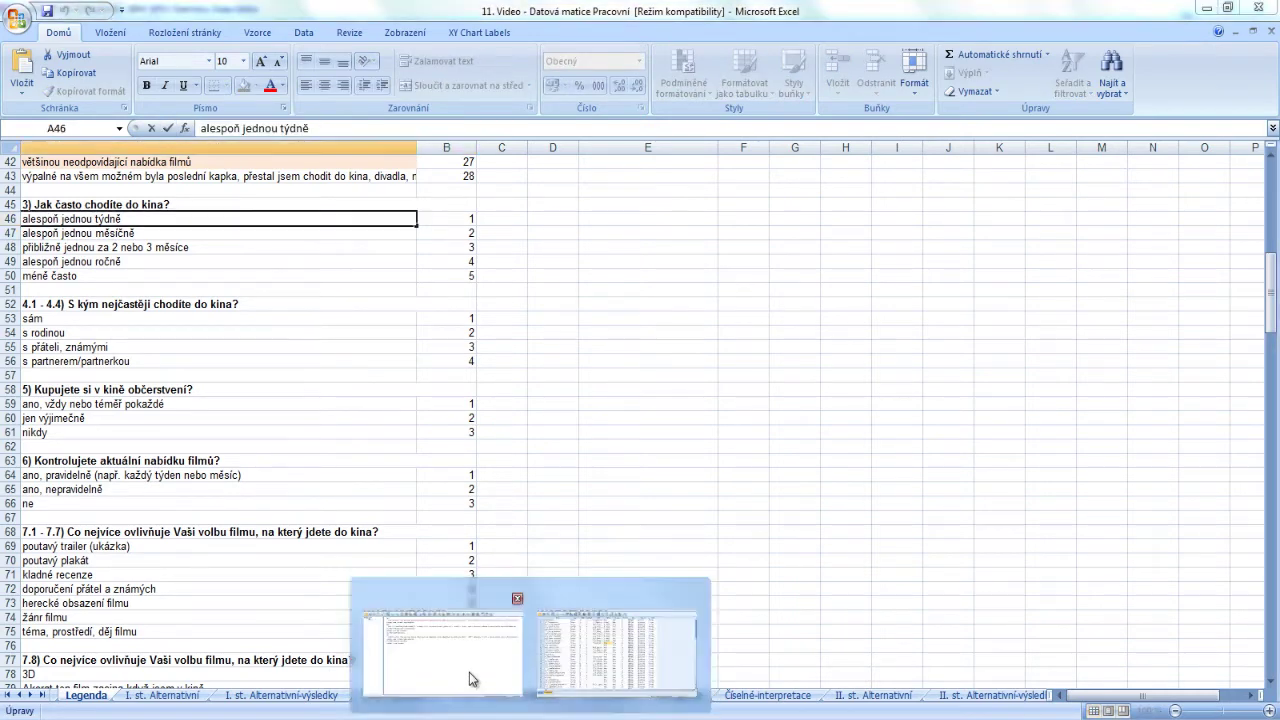
{"action": "left_click", "coordinate": [471, 675]}
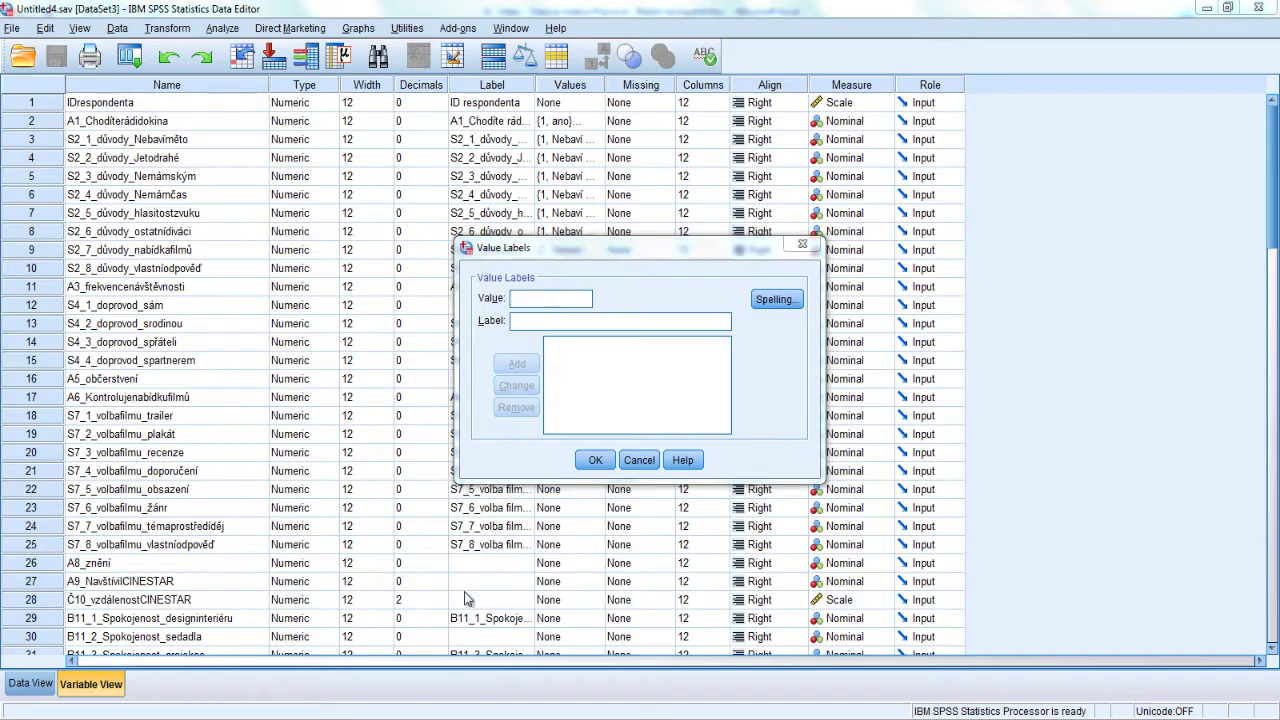
{"action": "left_click", "coordinate": [537, 316]}
{"action": "key", "text": "ctrl+v"}
{"action": "left_click", "coordinate": [516, 363]}
Add the value label 2 = "alespoň jednou měsíčně" to A3_frekvencenávštěvnosti, copying the text from the Excel legend.
{"action": "type", "text": "2"}
{"action": "key", "text": "alt+Tab"}
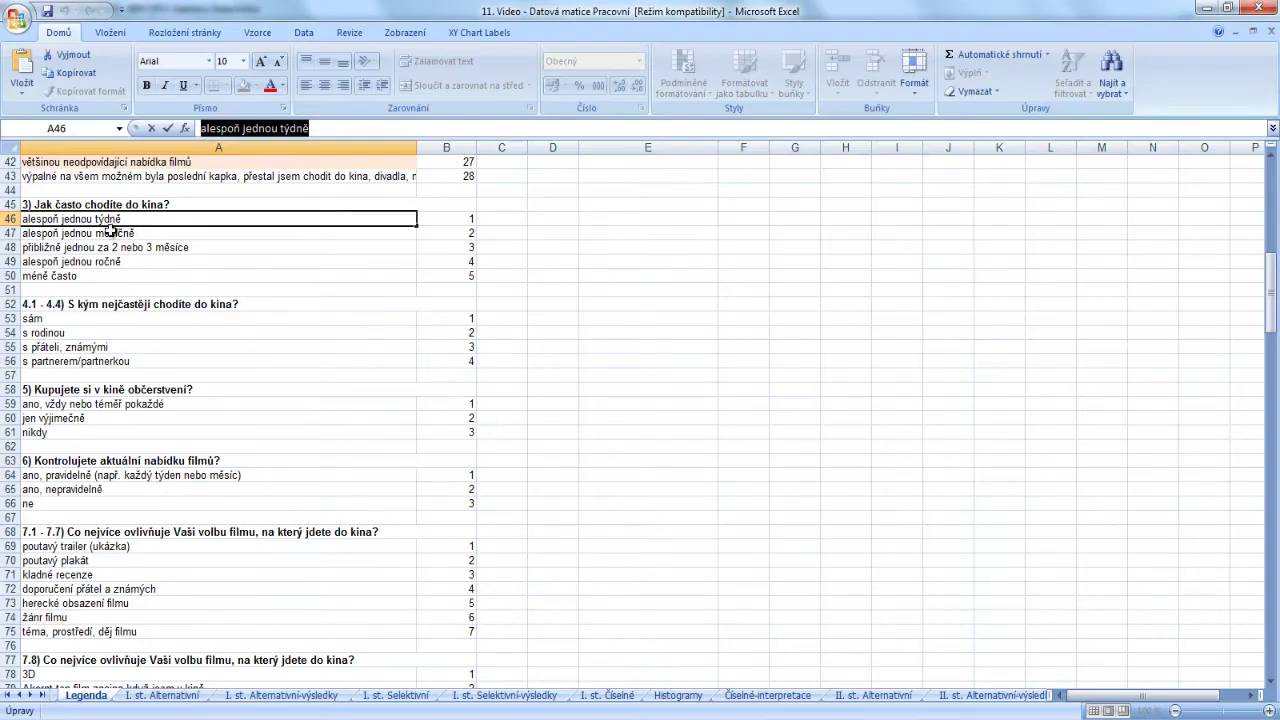
{"action": "left_click", "coordinate": [140, 232]}
{"action": "left_click_drag", "start_coordinate": [320, 128], "coordinate": [172, 130]}
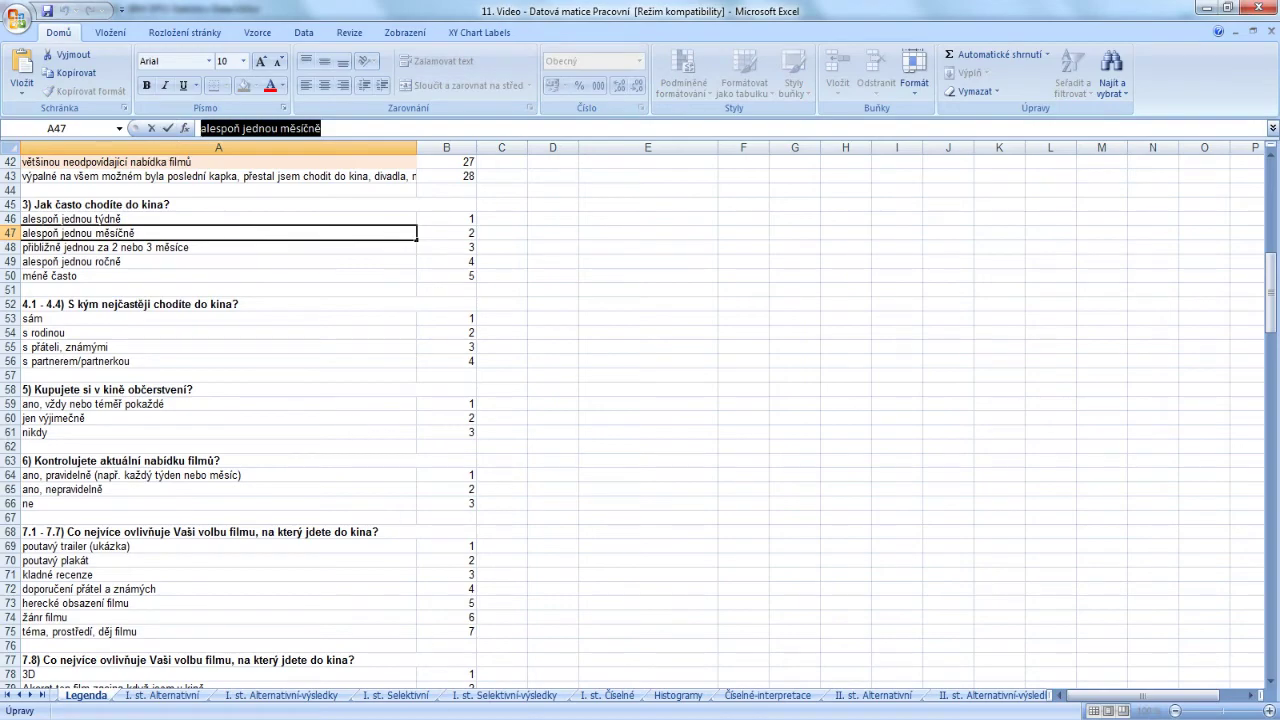
{"action": "key", "text": "ctrl+c"}
{"action": "key", "text": "alt+Tab"}
{"action": "left_click", "coordinate": [530, 321]}
{"action": "key", "text": "ctrl+v"}
{"action": "left_click", "coordinate": [517, 364]}
Add the value label 3 = "přibližně jednou za 2 nebo 3 měsíce" to A3_frekvencenávštěvnosti, copying the text from the Excel legend.
{"action": "type", "text": "3"}
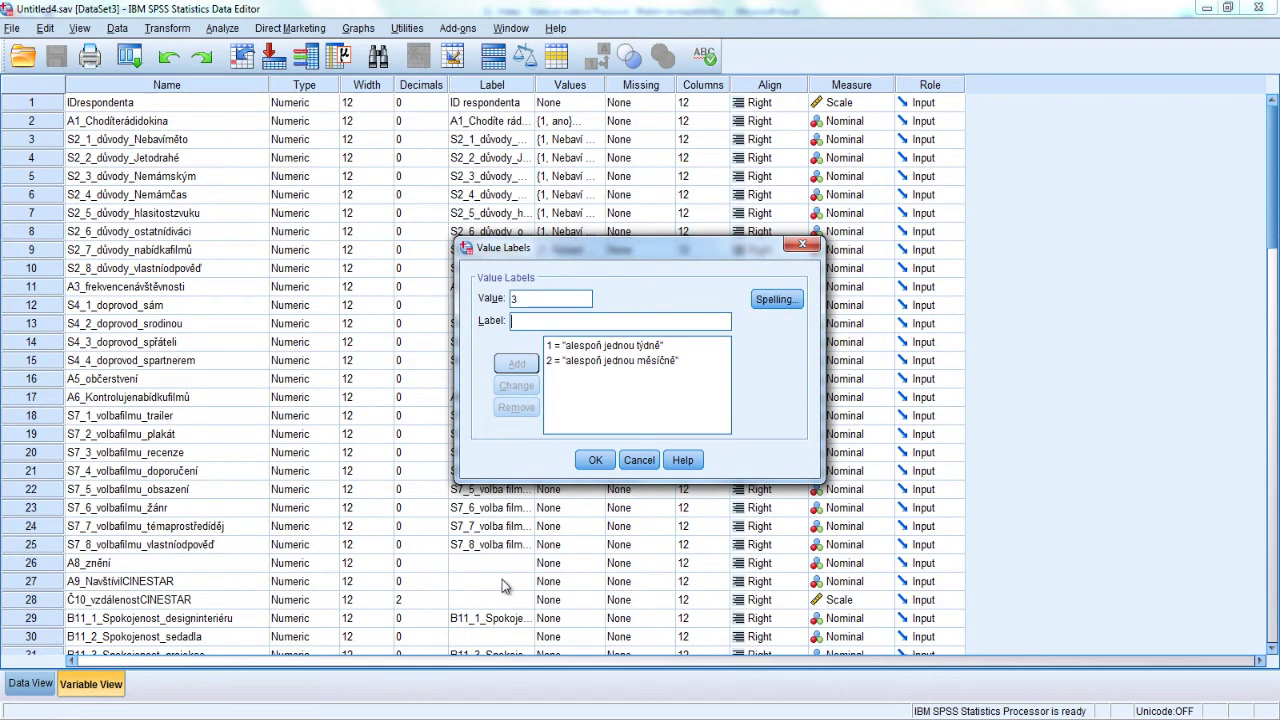
{"action": "key", "text": "alt+Tab"}
{"action": "left_click", "coordinate": [104, 247]}
{"action": "left_click_drag", "start_coordinate": [400, 128], "coordinate": [160, 128]}
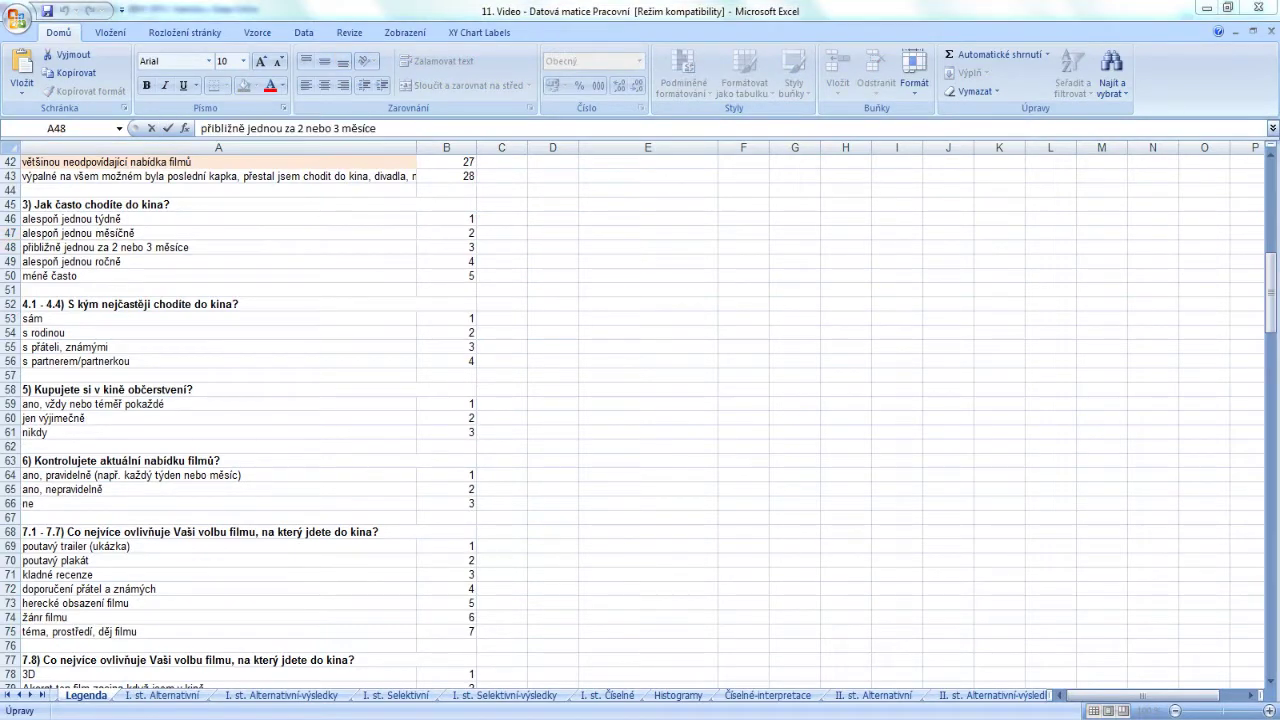
{"action": "left_click", "coordinate": [549, 643]}
{"action": "key", "text": "ctrl+v"}
{"action": "left_click", "coordinate": [516, 364]}
Add the value label 4 = "alespoň jednou ročně" to A3_frekvencenávštěvnosti, copying the text from the Excel legend.
{"action": "type", "text": "4"}
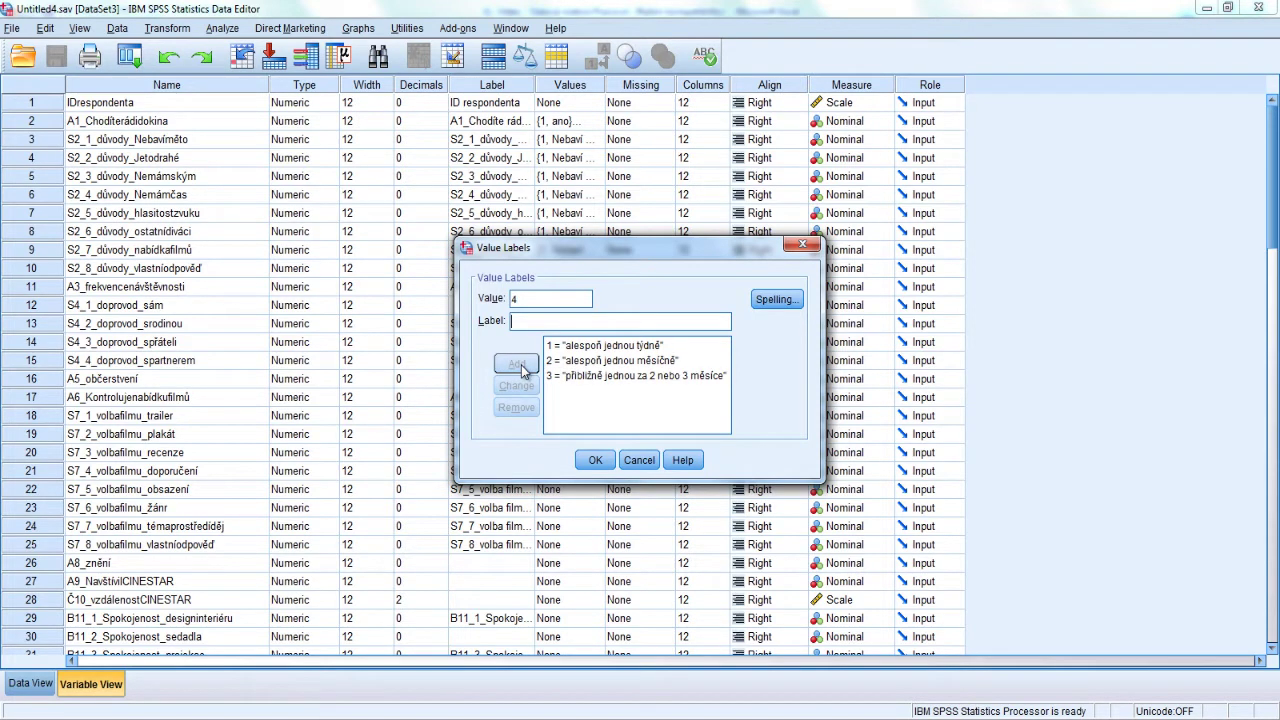
{"action": "key", "text": "alt+Tab"}
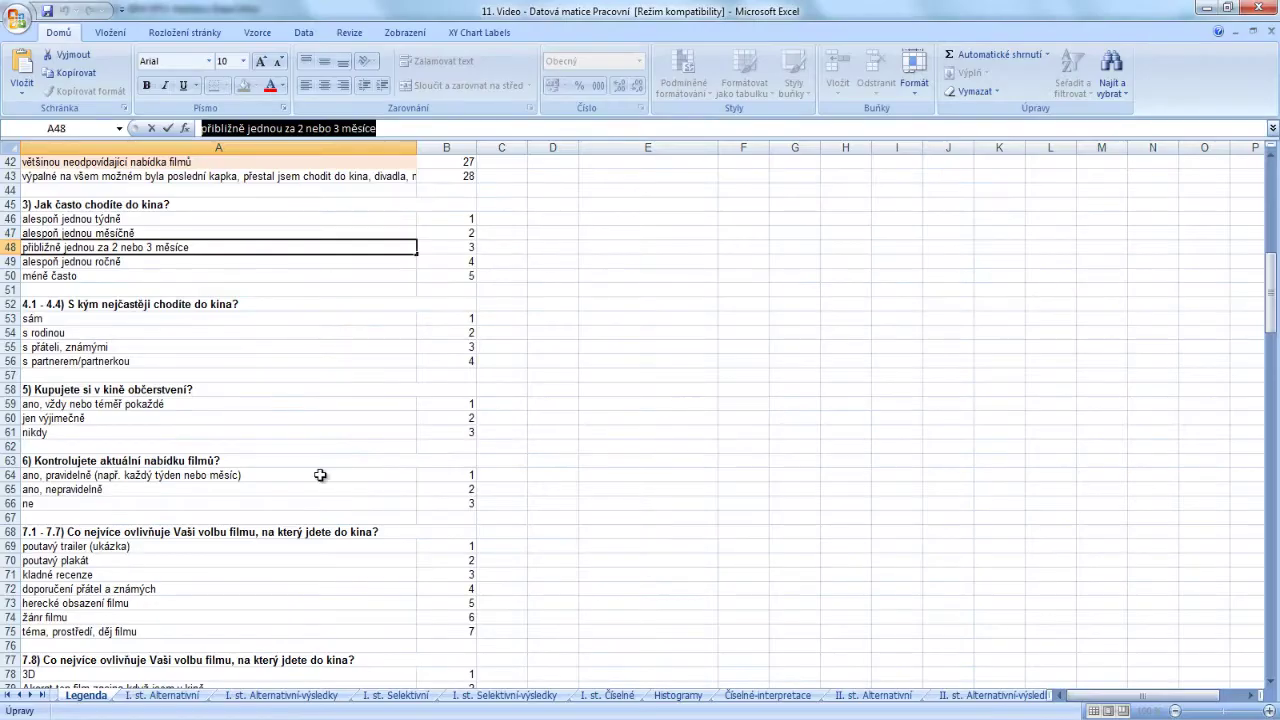
{"action": "left_click", "coordinate": [110, 262]}
{"action": "left_click_drag", "start_coordinate": [360, 128], "coordinate": [155, 122]}
{"action": "key", "text": "ctrl+c"}
{"action": "key", "text": "alt+Tab"}
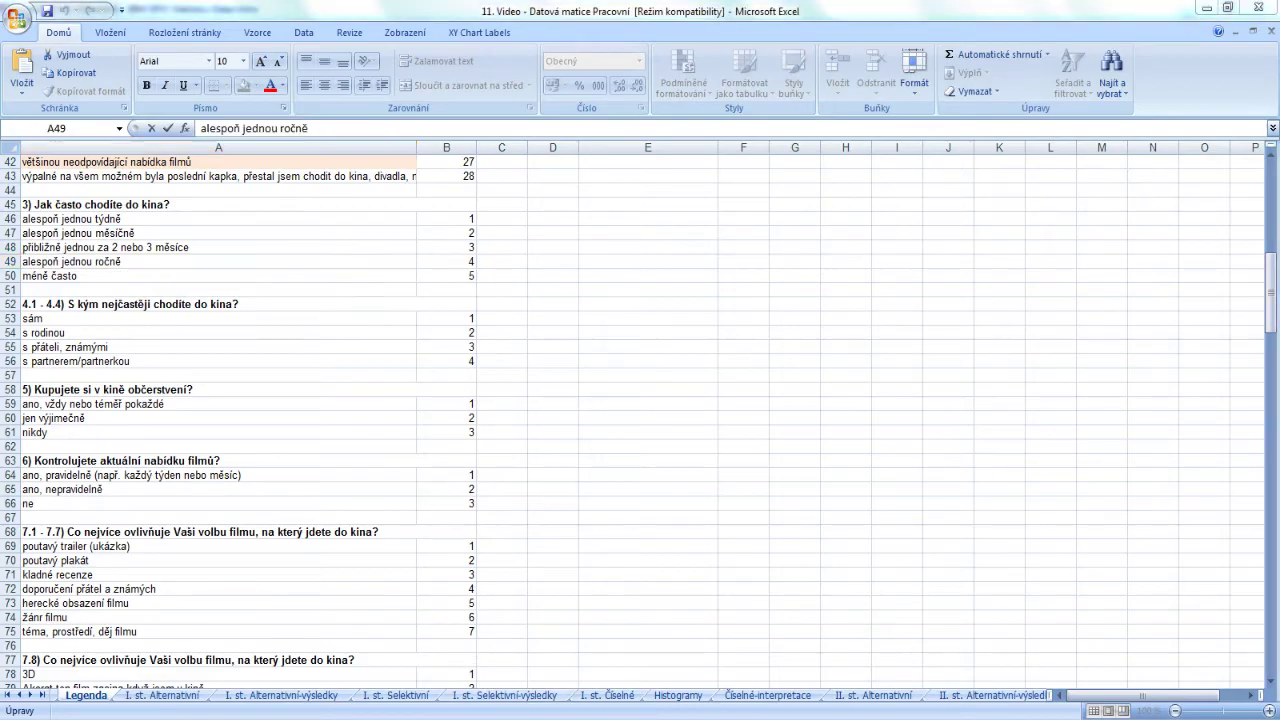
{"action": "key", "text": "ctrl+v"}
{"action": "left_click", "coordinate": [516, 364]}
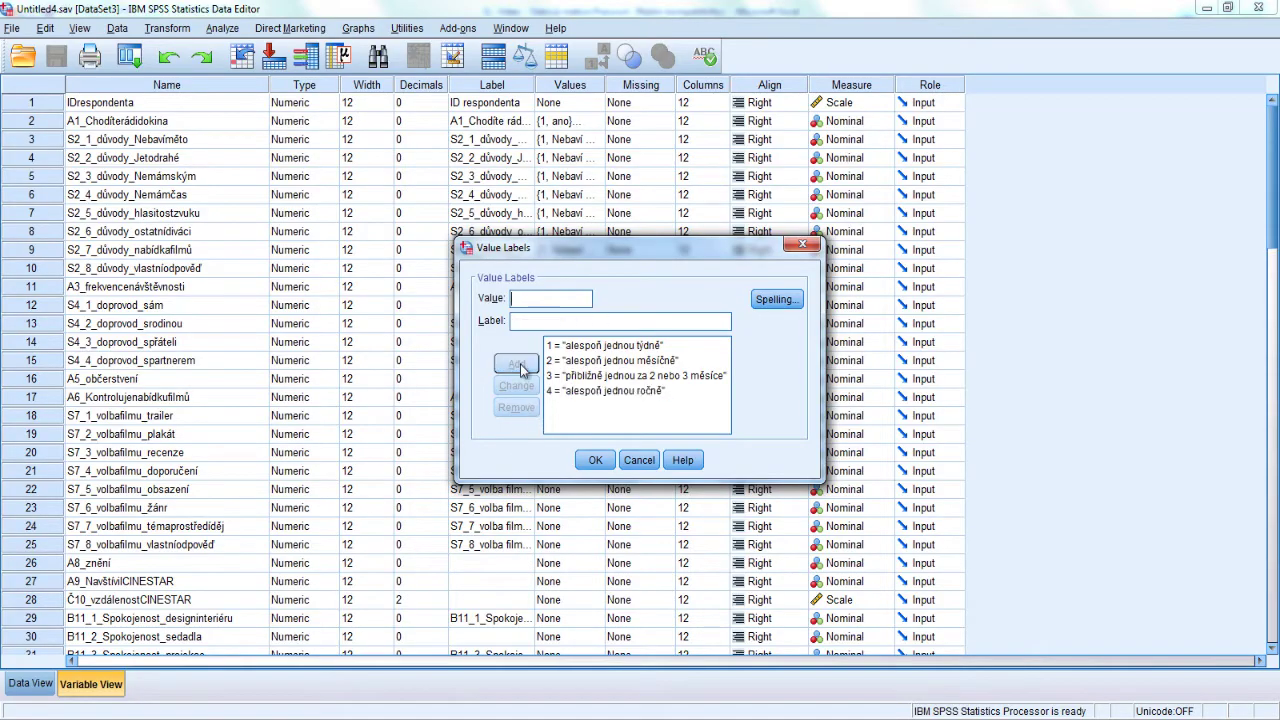
Add the value label 5 = "méně často" to A3_frekvencenávštěvnosti from the Excel legend, and apply the variable's value labels.
{"action": "key", "text": "alt+Tab"}
{"action": "left_click", "coordinate": [118, 277]}
{"action": "left_click_drag", "start_coordinate": [262, 128], "coordinate": [198, 128]}
{"action": "key", "text": "ctrl+c"}
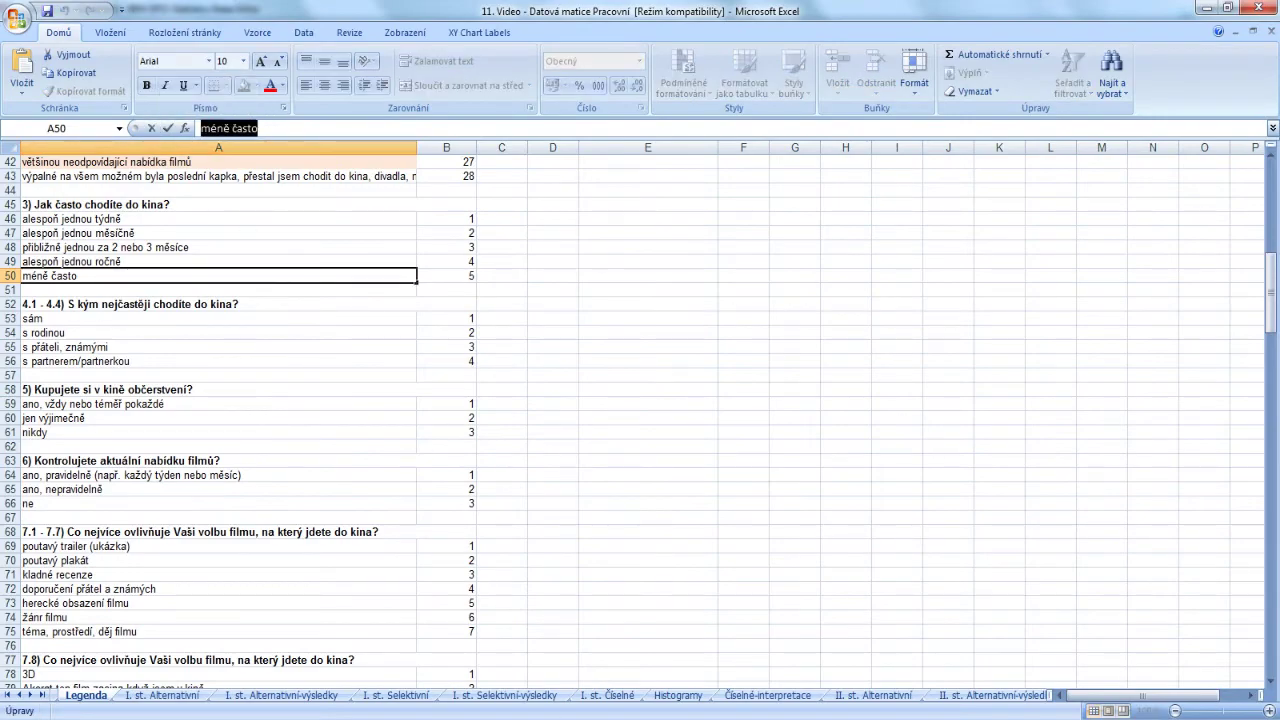
{"action": "key", "text": "alt+Tab"}
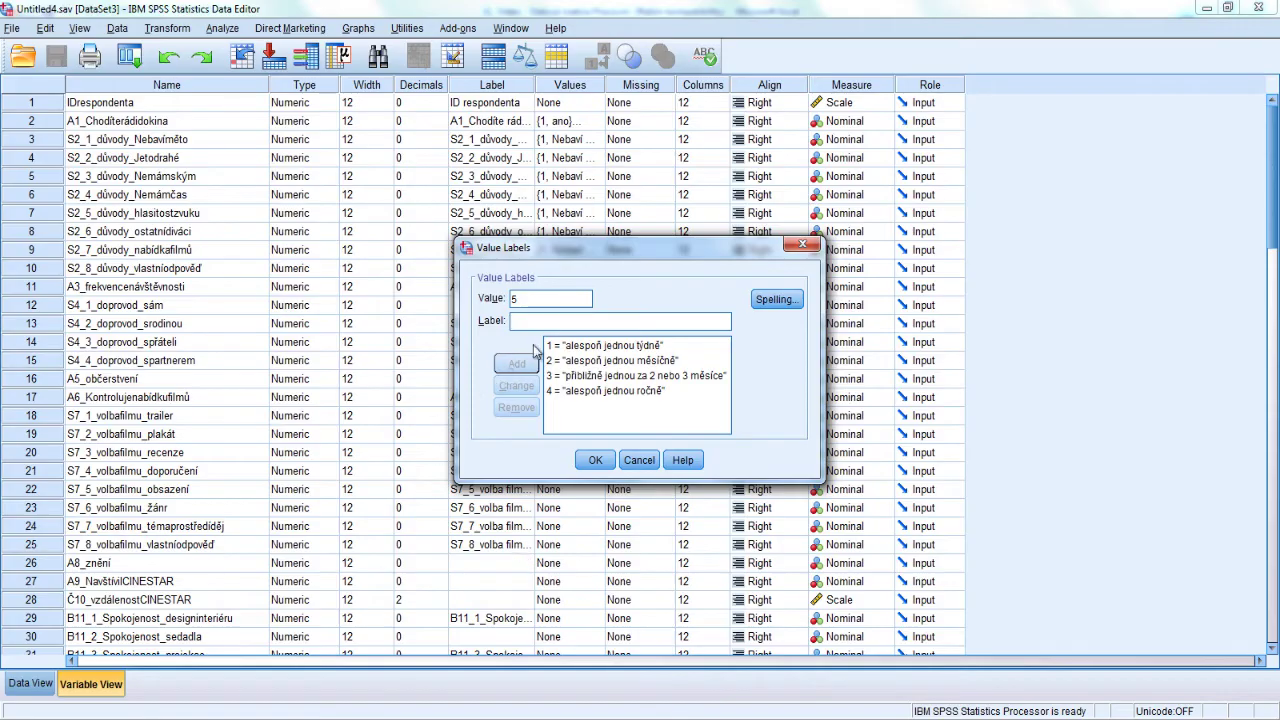
{"action": "key", "text": "ctrl+v"}
{"action": "left_click", "coordinate": [516, 364]}
{"action": "left_click", "coordinate": [598, 459]}
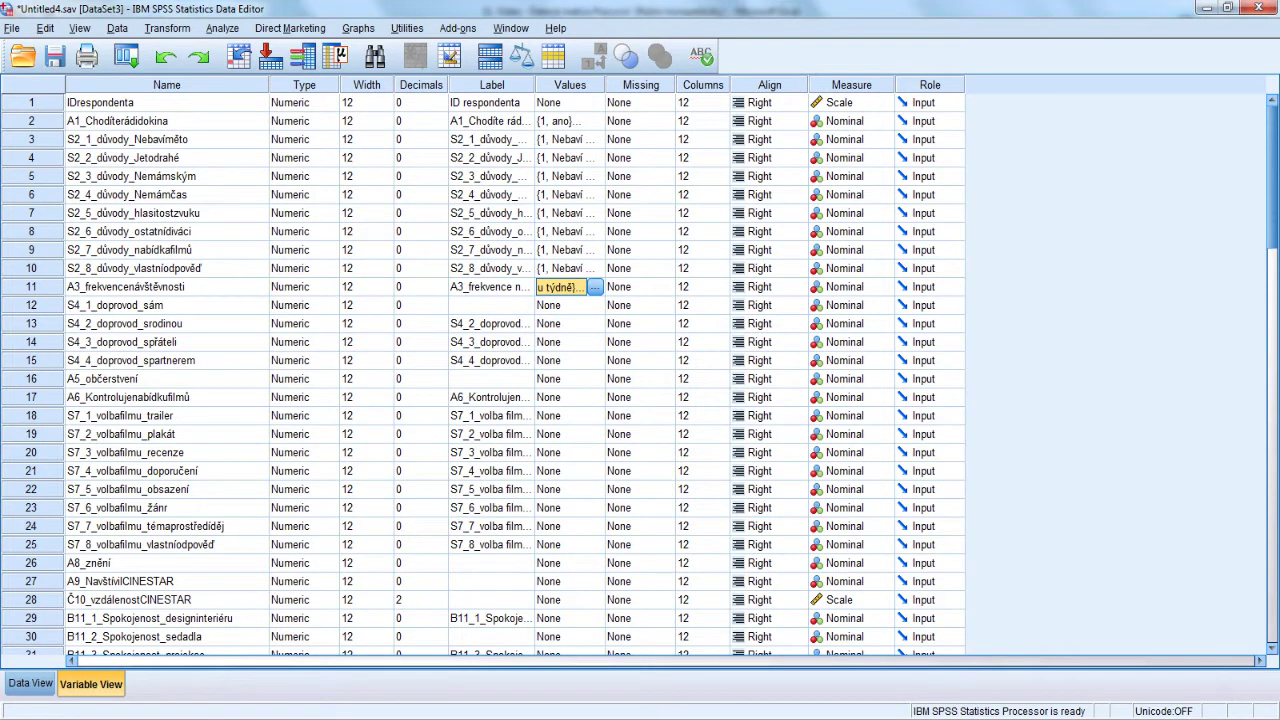
Examine Č10_vzdálenostCINESTAR in Variable View and the numeric and rating-scale answers in Data View, and return to Variable View.
{"action": "left_click", "coordinate": [165, 602]}
{"action": "scroll", "coordinate": [489, 610], "scroll_direction": "down", "scroll_amount": 3}
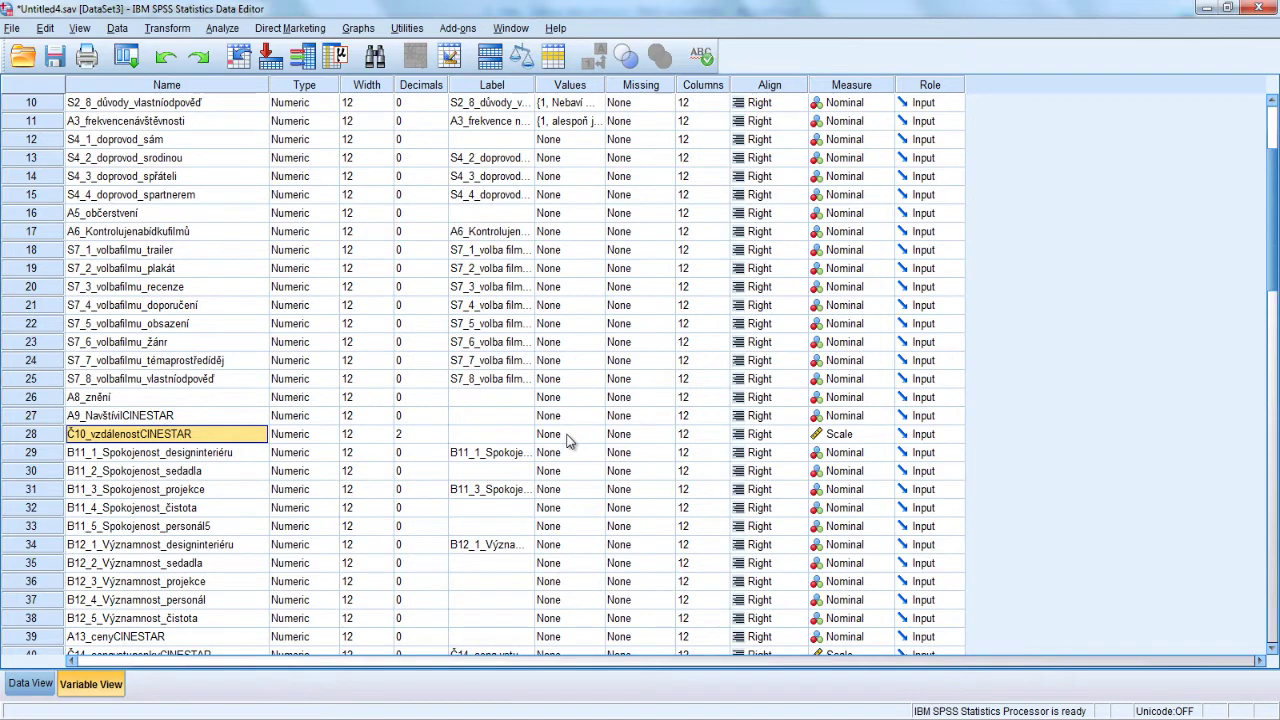
{"action": "left_click", "coordinate": [30, 684]}
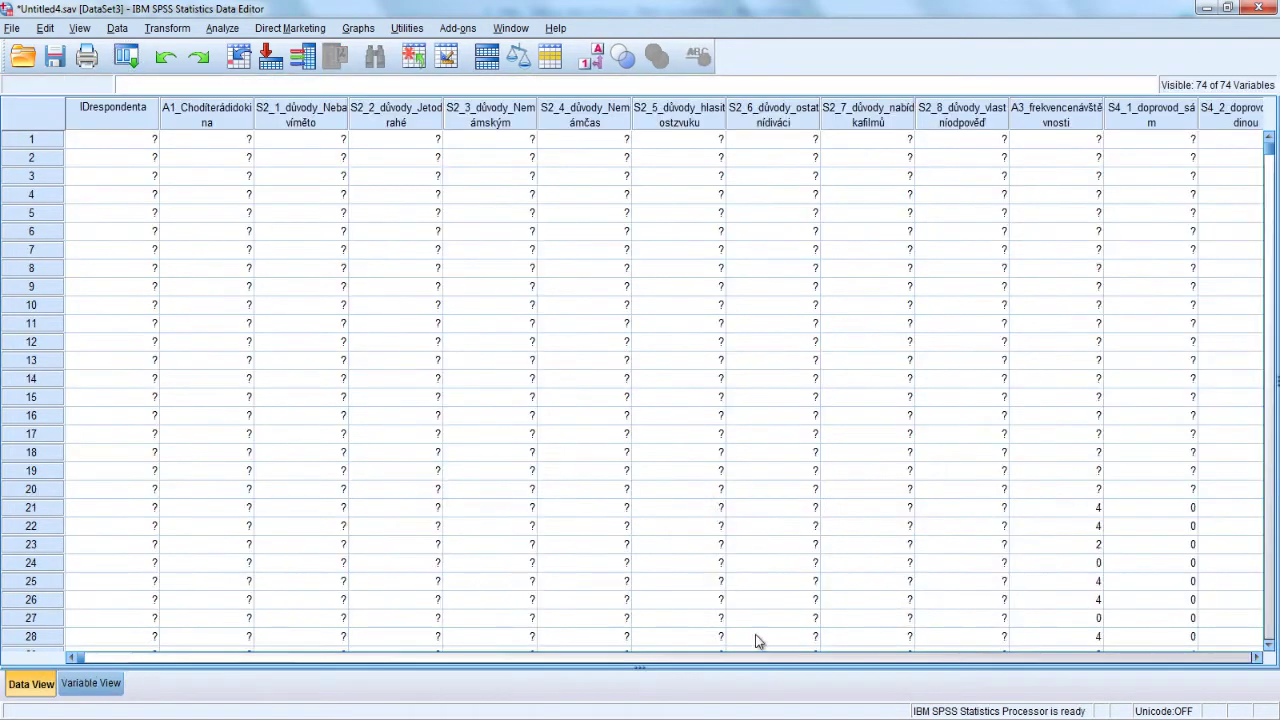
{"action": "left_click", "coordinate": [976, 659]}
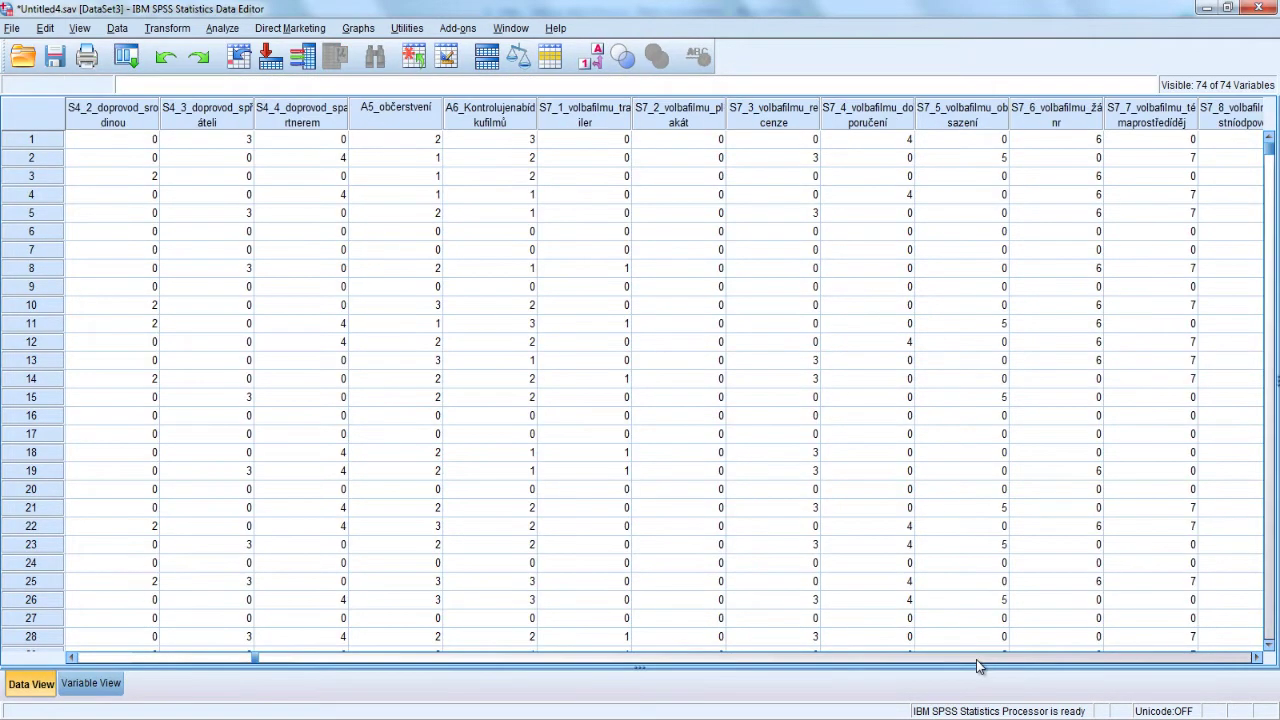
{"action": "left_click", "coordinate": [976, 659]}
{"action": "left_click", "coordinate": [976, 659]}
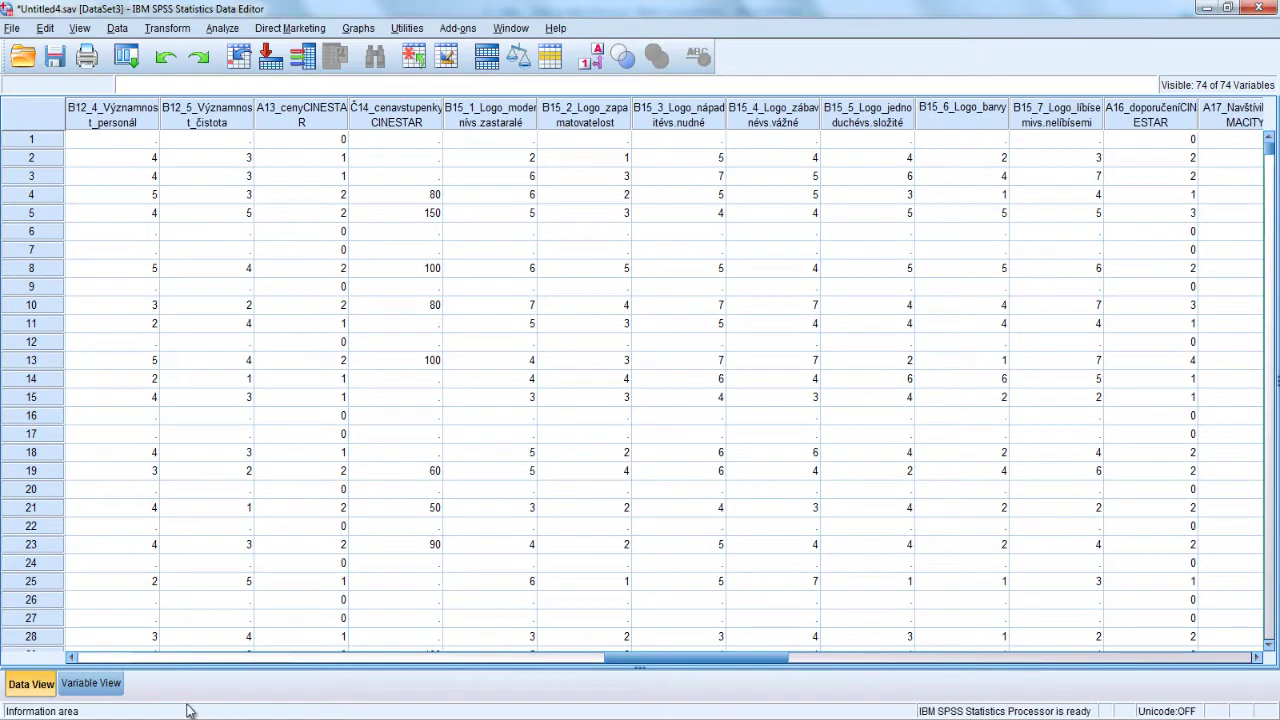
{"action": "left_click", "coordinate": [105, 686]}
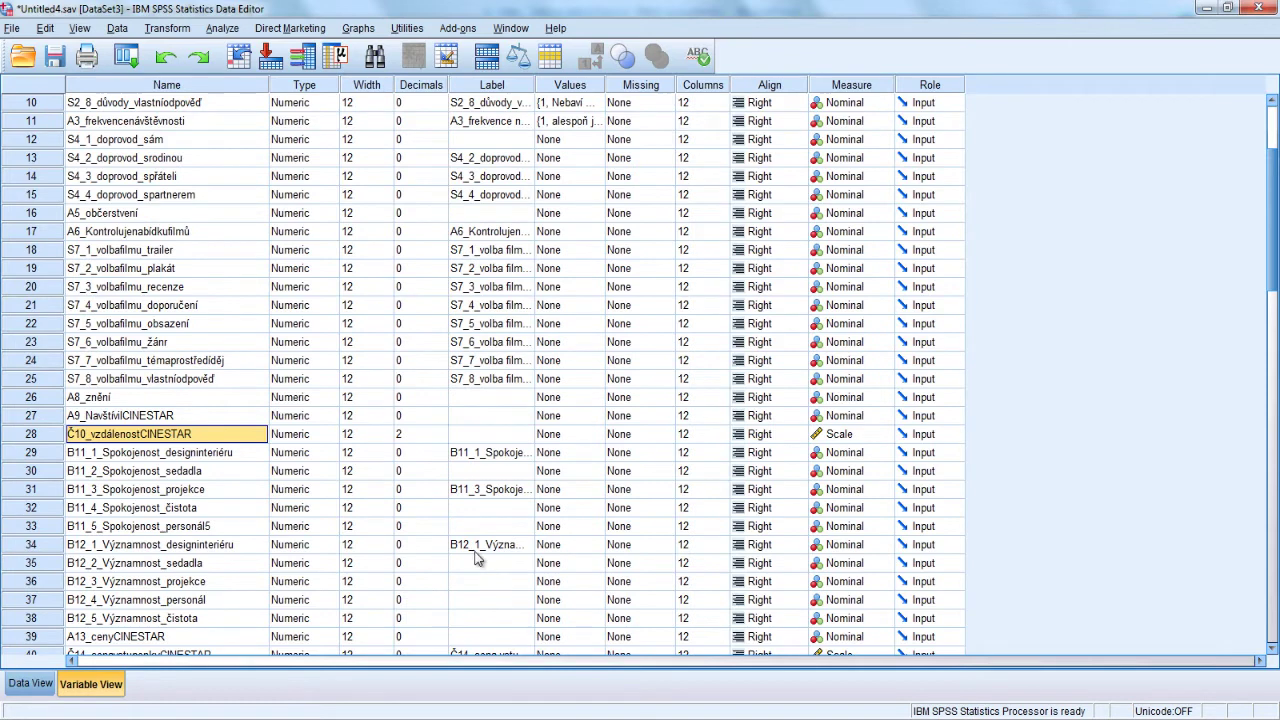
Add the value label 1 = "velmi nespokojen" to B11_1_Spokojenost_designinteriéru.
{"action": "scroll", "coordinate": [477, 557], "scroll_direction": "down", "scroll_amount": 3}
{"action": "scroll", "coordinate": [477, 557], "scroll_direction": "down", "scroll_amount": 1}
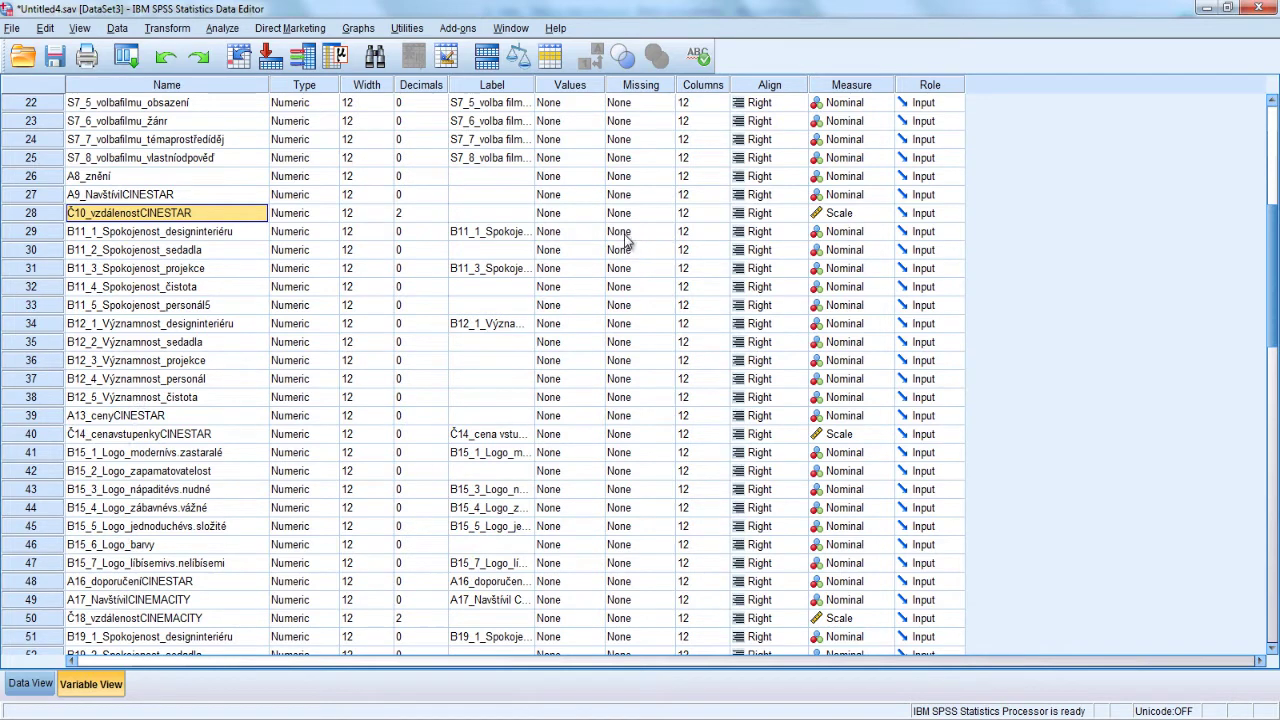
{"action": "left_click", "coordinate": [559, 233]}
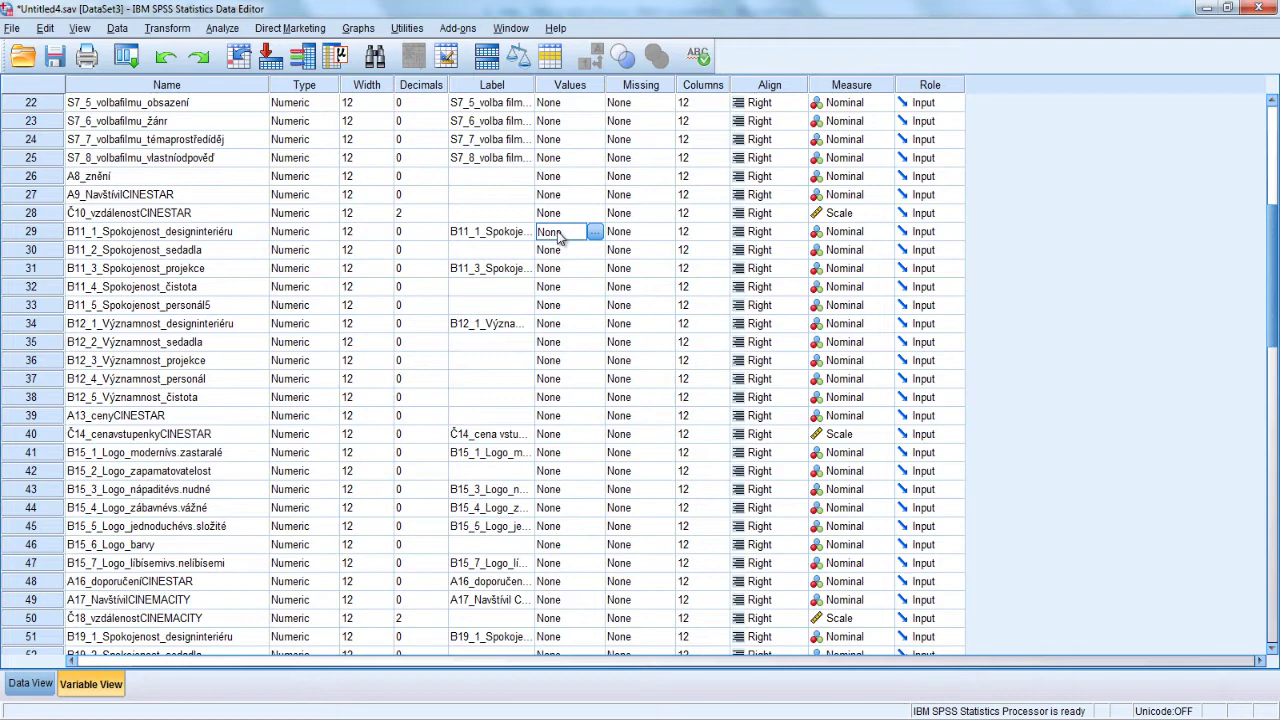
{"action": "left_click", "coordinate": [595, 232]}
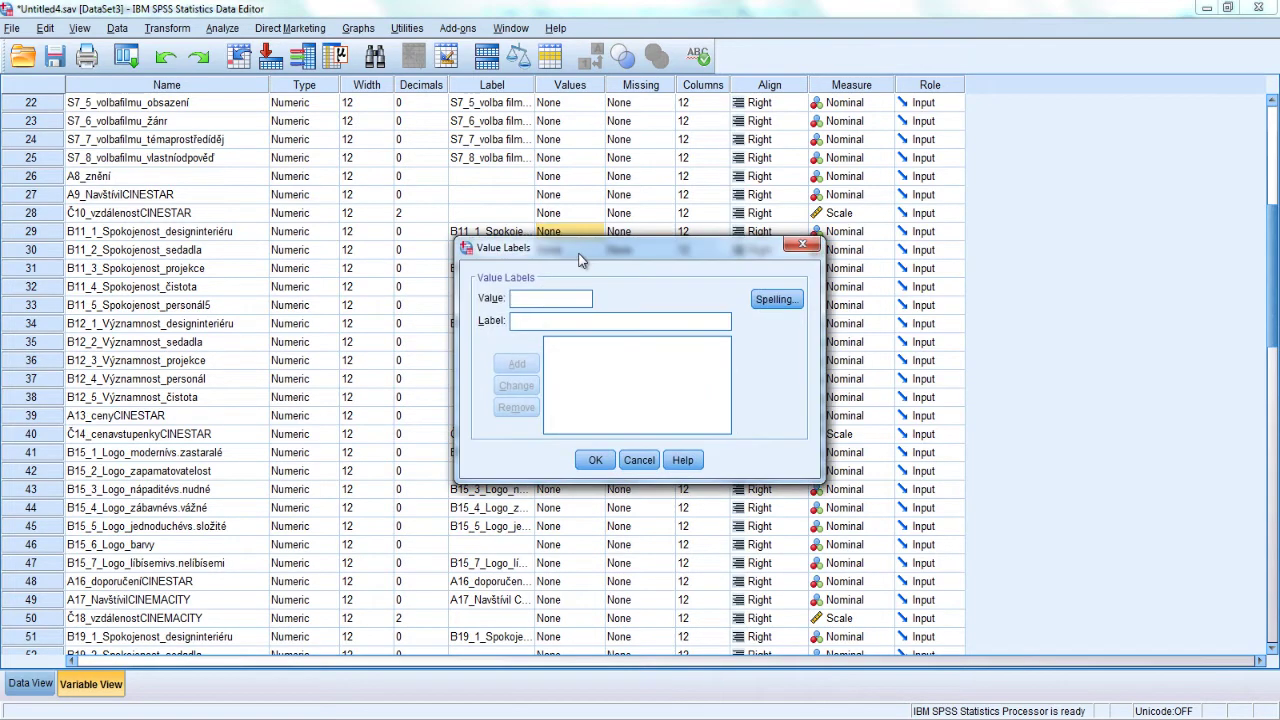
{"action": "type", "text": "1"}
{"action": "key", "text": "Tab"}
{"action": "type", "text": "velmi"}
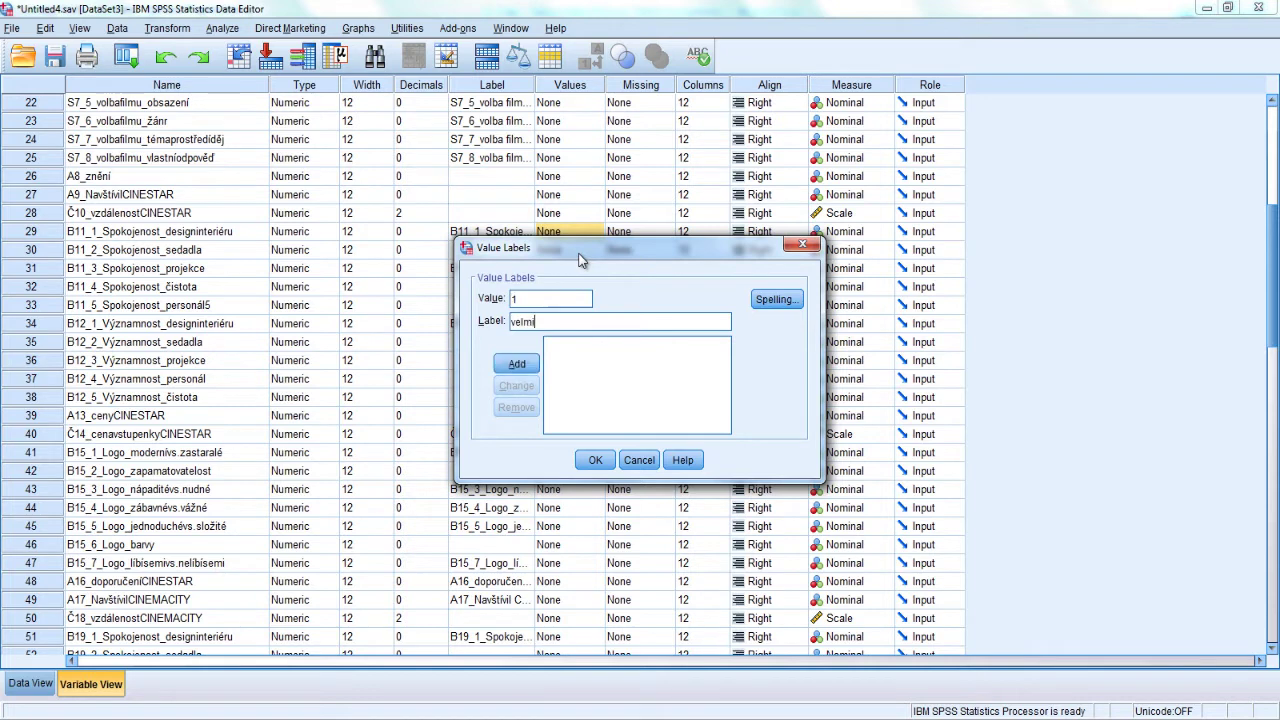
{"action": "type", "text": " nespokojen"}
{"action": "key", "text": "Return"}
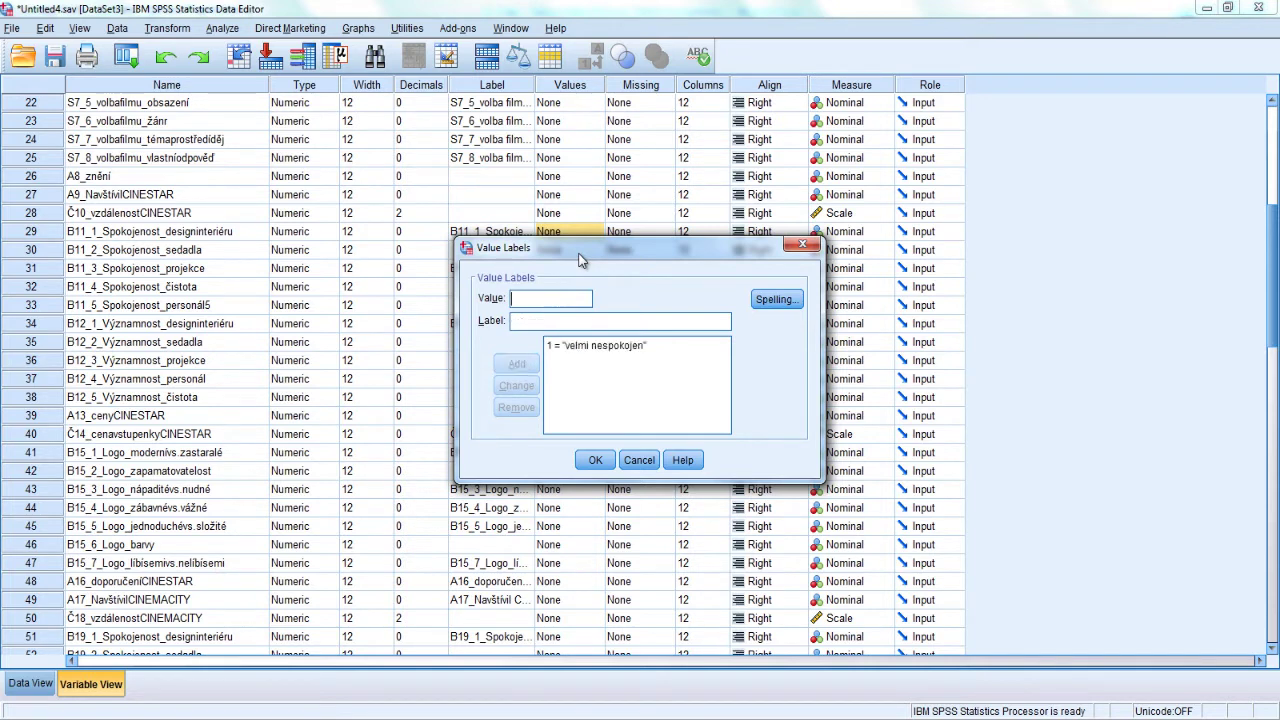
Add the value label 7 = "velmi spokojen" to B11_1_Spokojenost_designinteriéru, and apply the variable's value labels.
{"action": "type", "text": "7"}
{"action": "key", "text": "Tab"}
{"action": "type", "text": "velmi"}
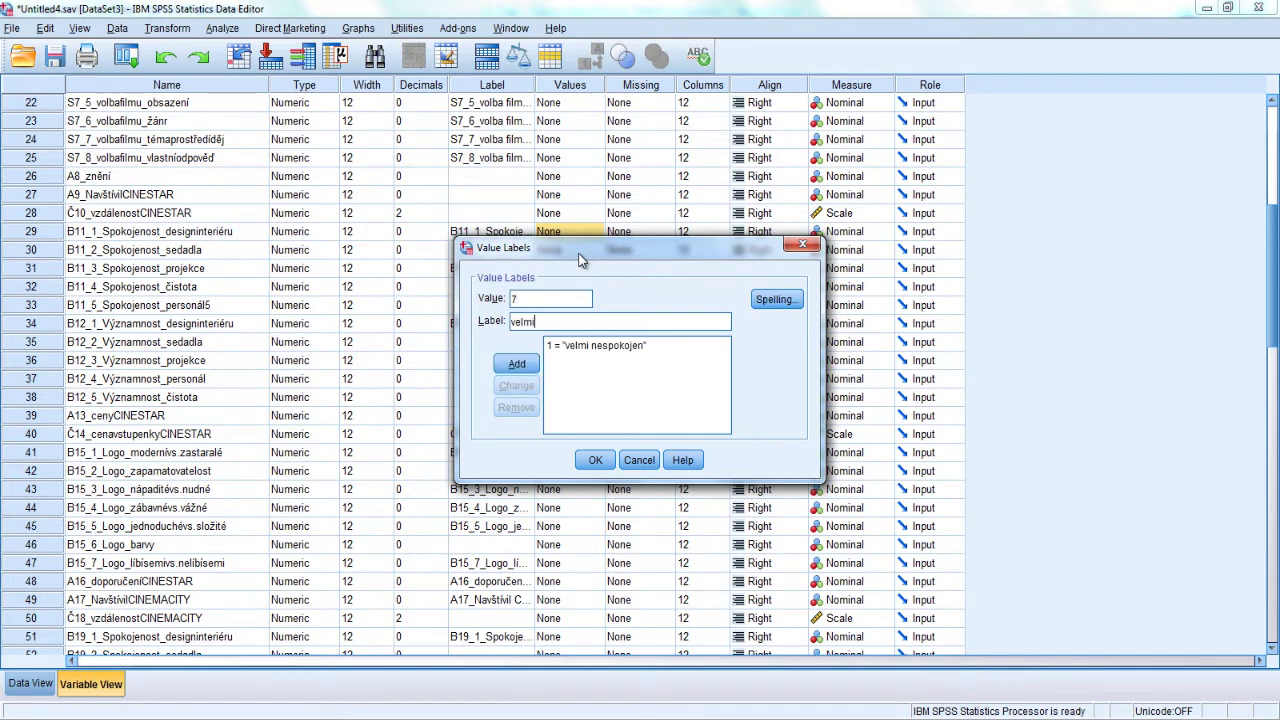
{"action": "type", "text": " spokojen"}
{"action": "key", "text": "Return"}
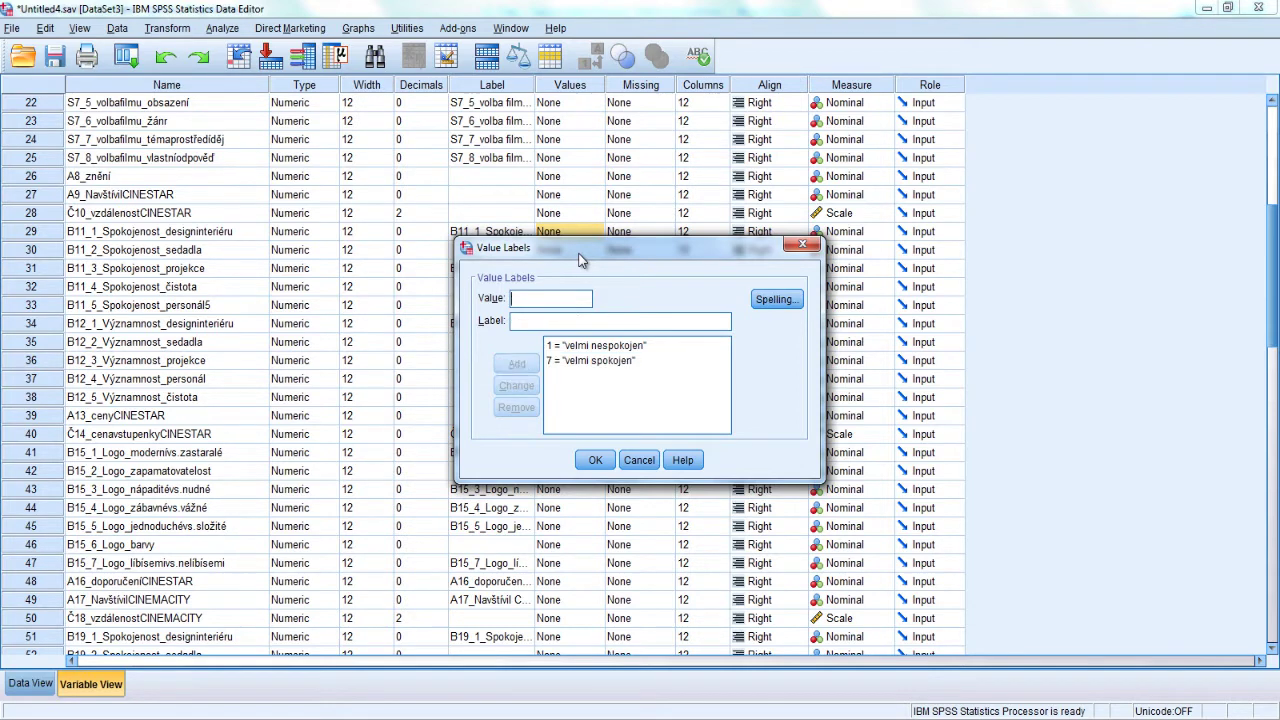
{"action": "left_click", "coordinate": [594, 463]}
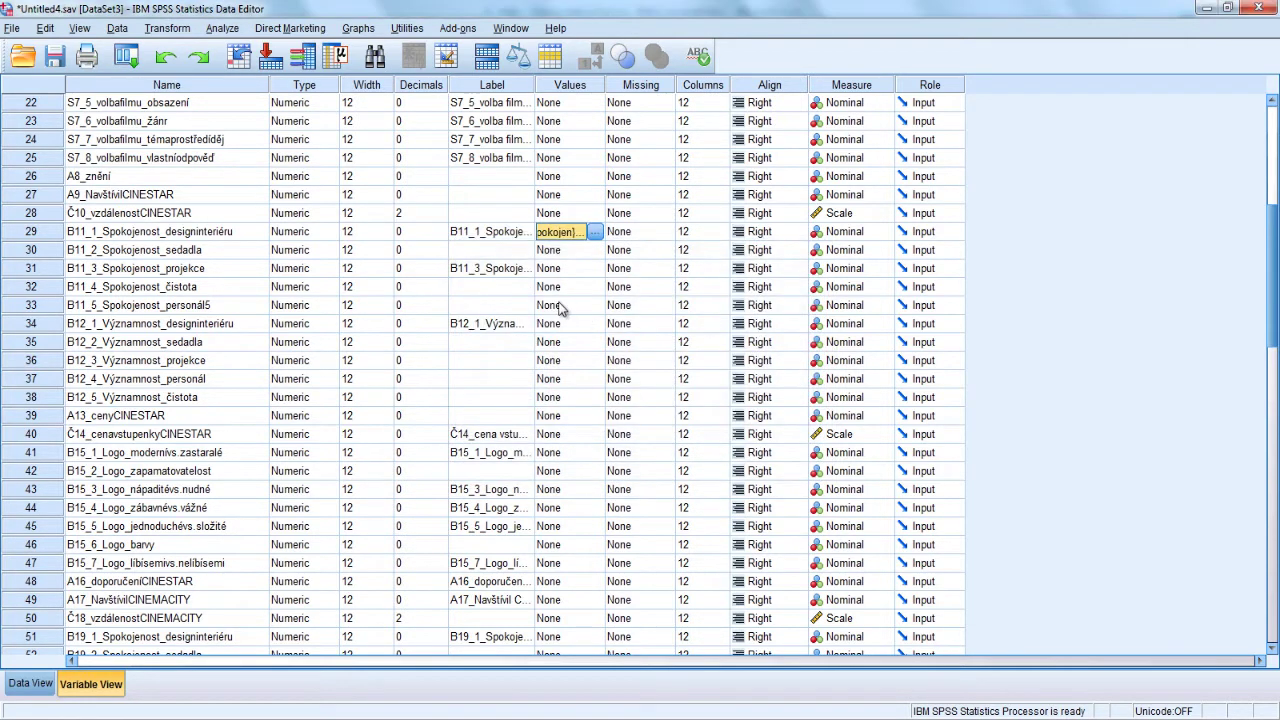
Run Frequencies with a frequency table for B11_1_Spokojenost_designinteriéru.
{"action": "left_click", "coordinate": [127, 57]}
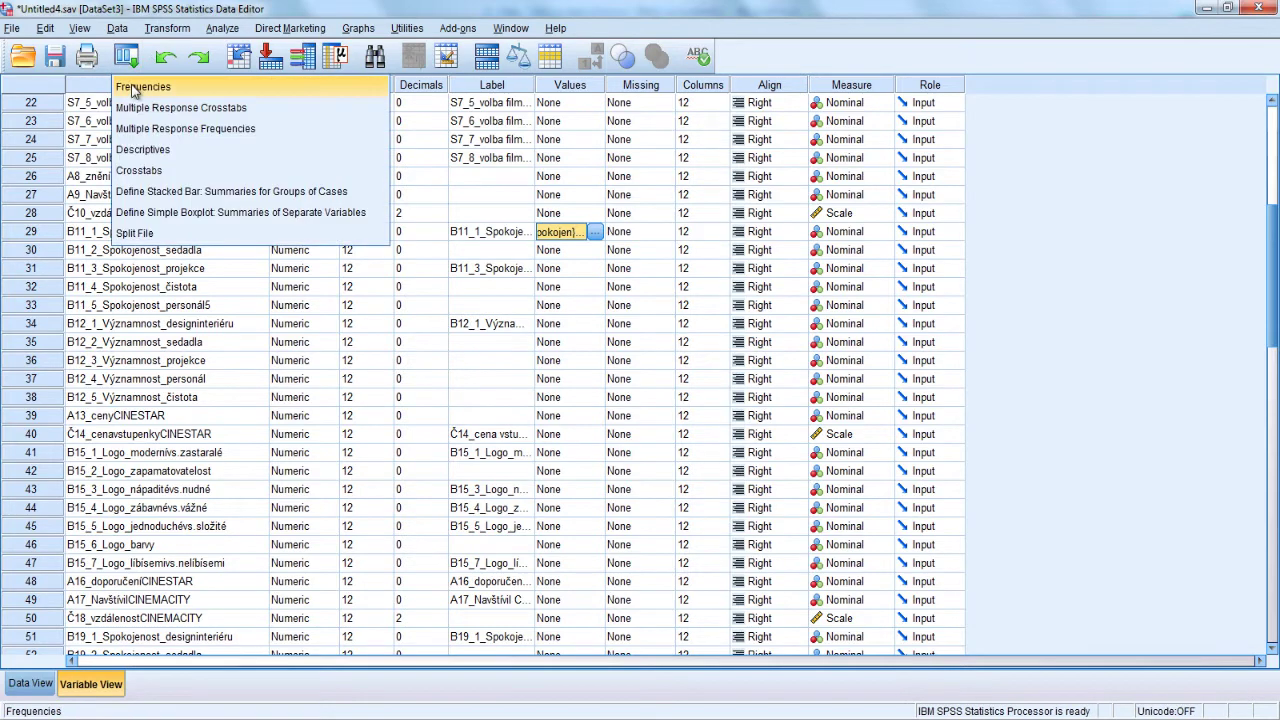
{"action": "key", "text": "Return"}
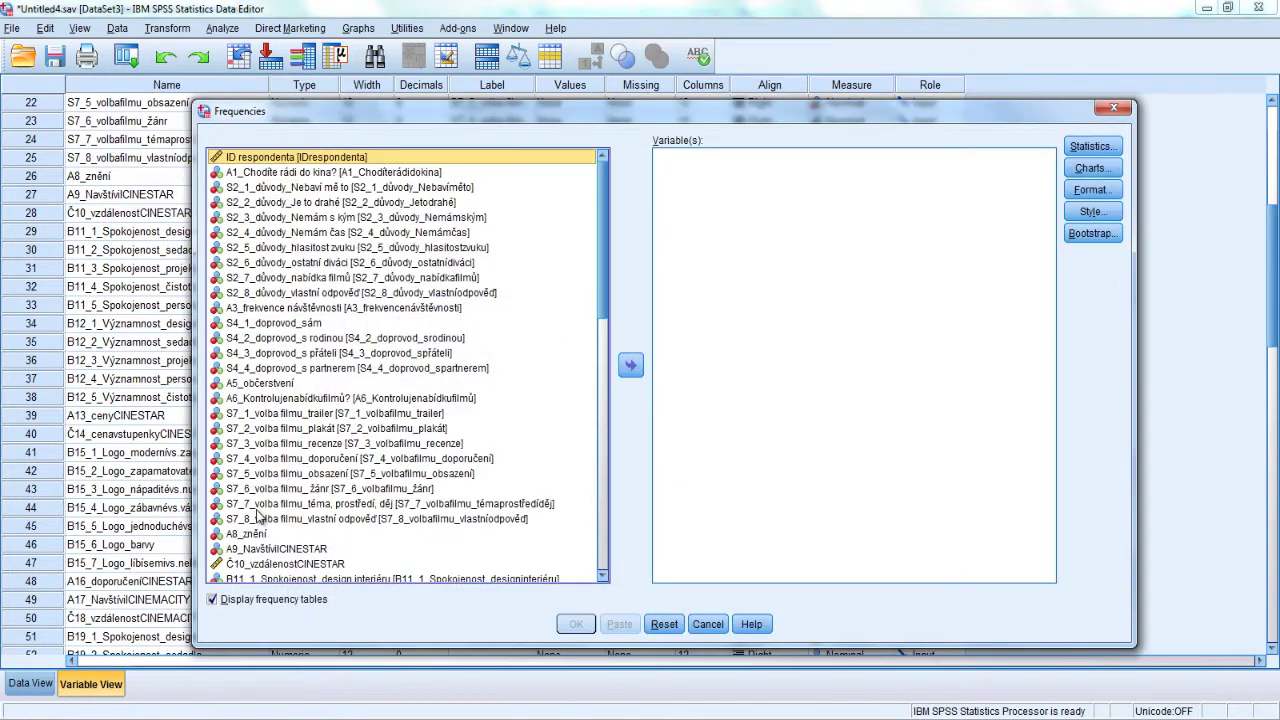
{"action": "left_click", "coordinate": [258, 574]}
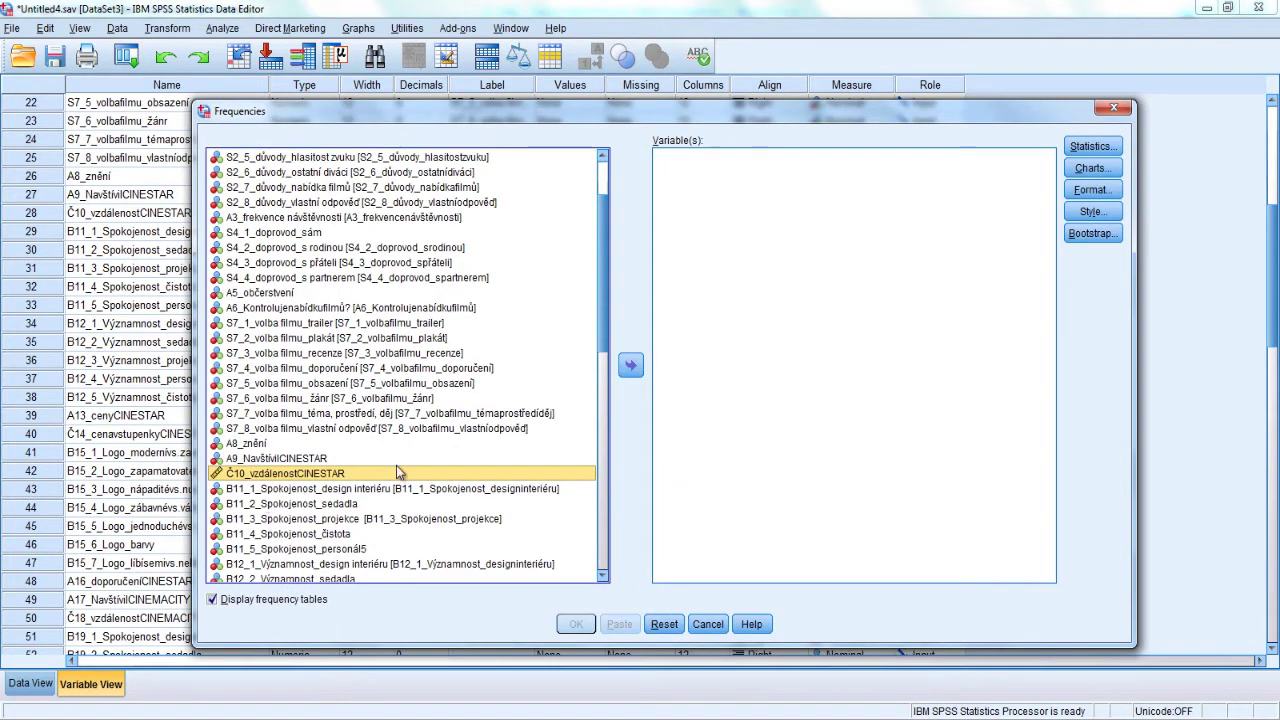
{"action": "left_click_drag", "start_coordinate": [359, 487], "coordinate": [709, 390]}
{"action": "left_click", "coordinate": [576, 624]}
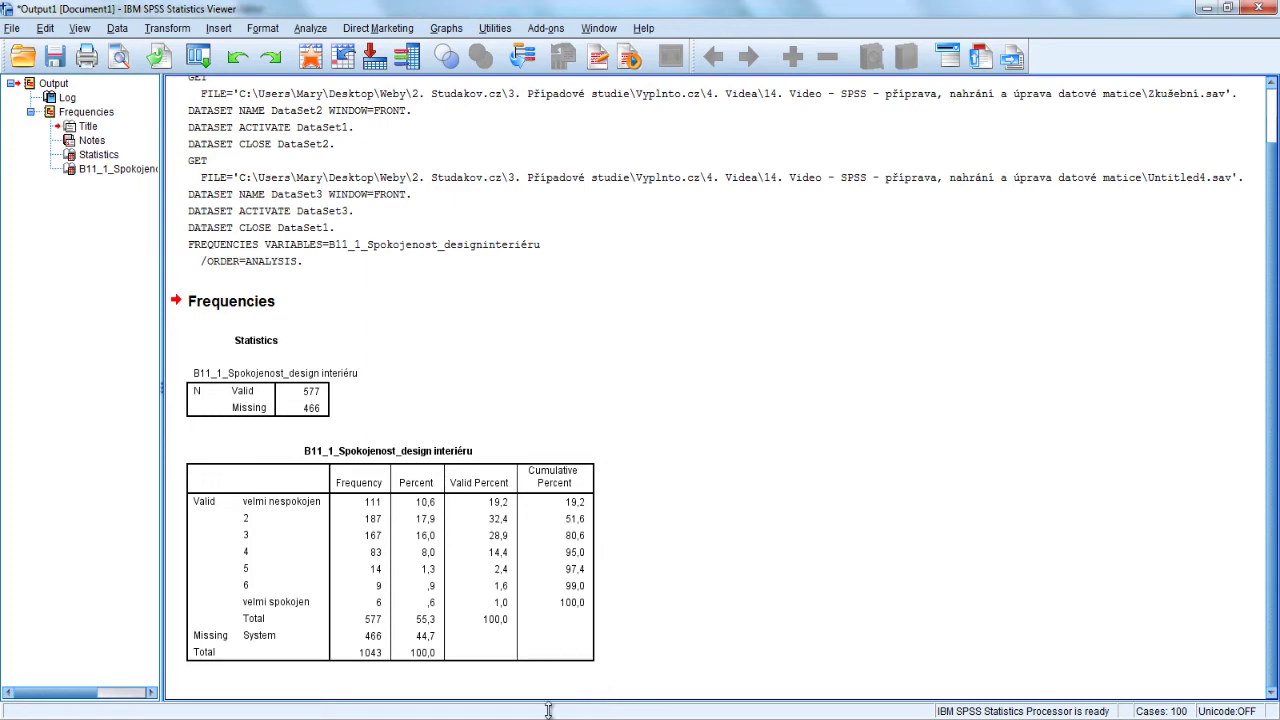
Back in the Data Editor, remove both value labels from B11_1_Spokojenost_designinteriéru and apply the change.
{"action": "mouse_move", "coordinate": [562, 712]}
{"action": "left_click", "coordinate": [597, 672]}
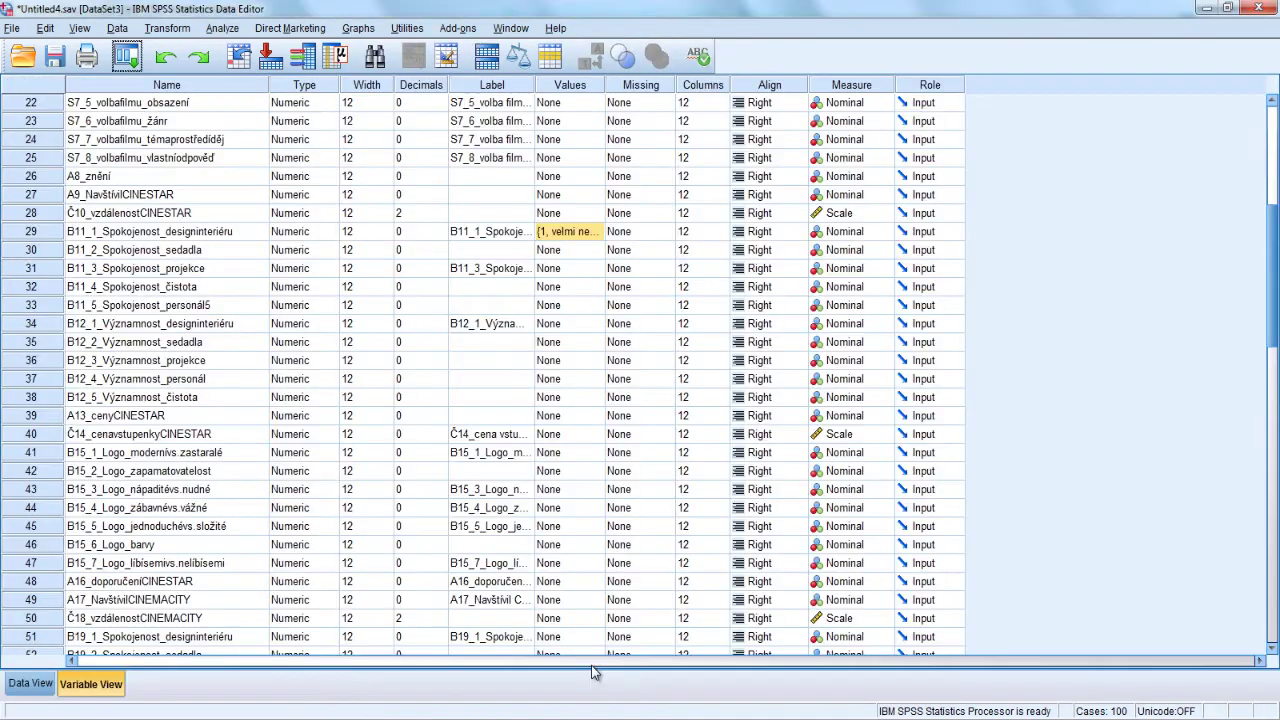
{"action": "left_click", "coordinate": [594, 238]}
{"action": "left_click", "coordinate": [594, 233]}
{"action": "left_click", "coordinate": [561, 358]}
{"action": "left_click", "coordinate": [516, 407]}
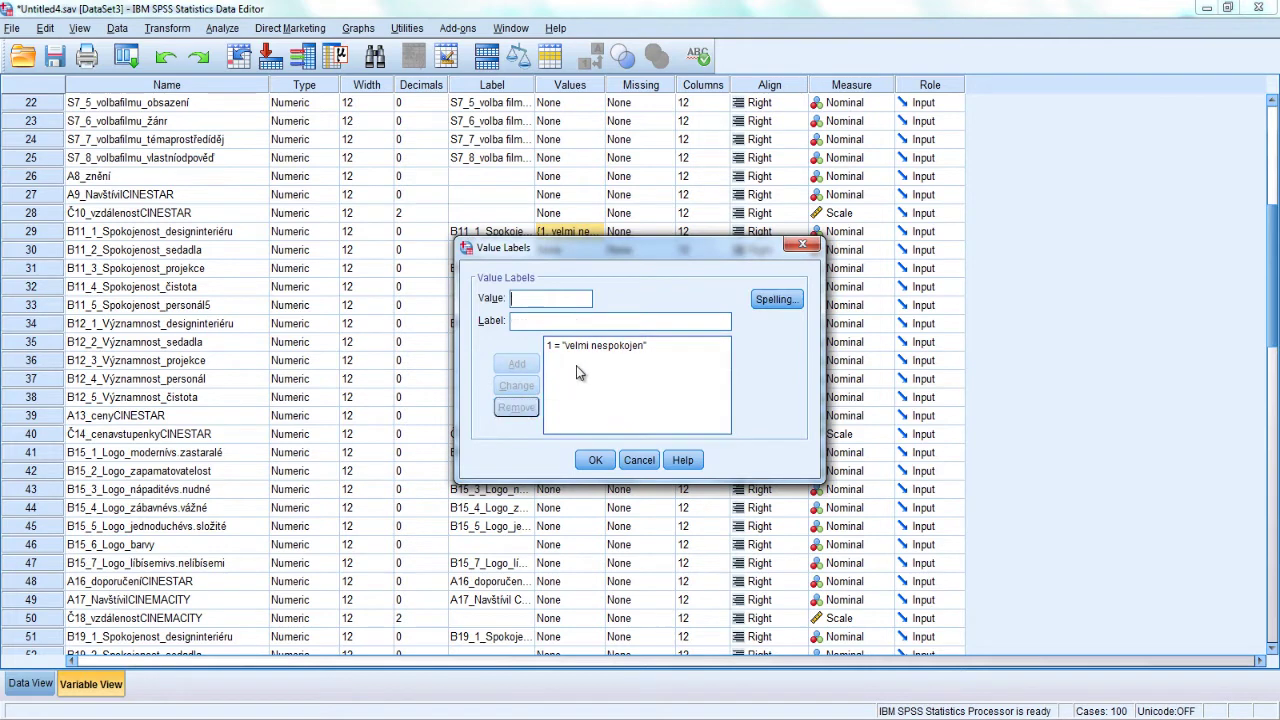
{"action": "left_click", "coordinate": [518, 408]}
{"action": "left_click", "coordinate": [595, 460]}
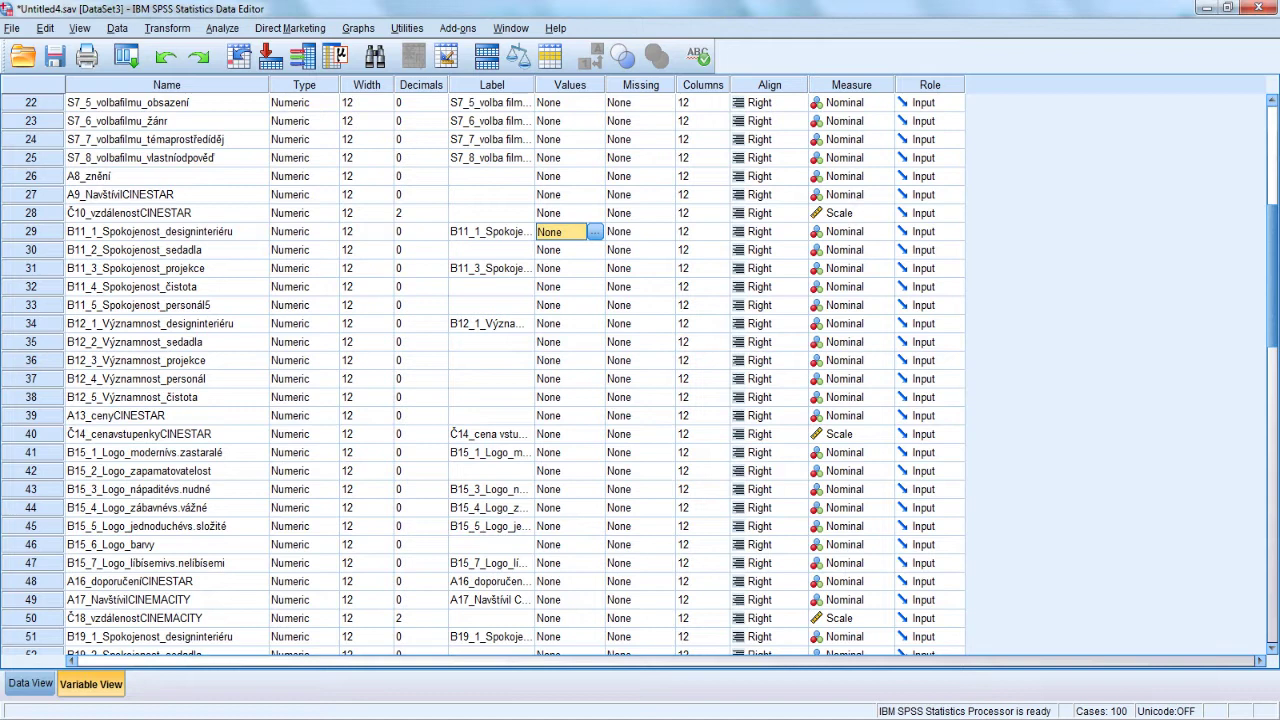
Review the frequency table of B11_1_Spokojenost_designinteriéru in the output viewer, and return to the Data Editor.
{"action": "left_click", "coordinate": [127, 56]}
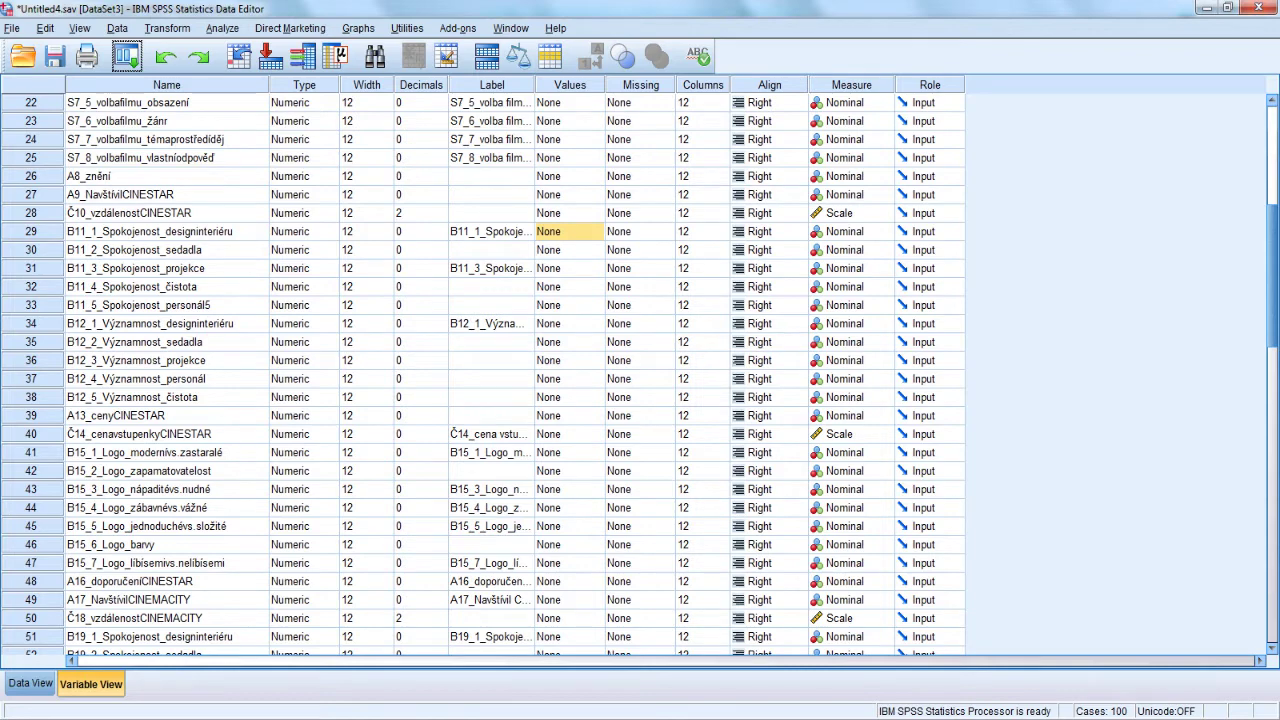
{"action": "left_click", "coordinate": [484, 676]}
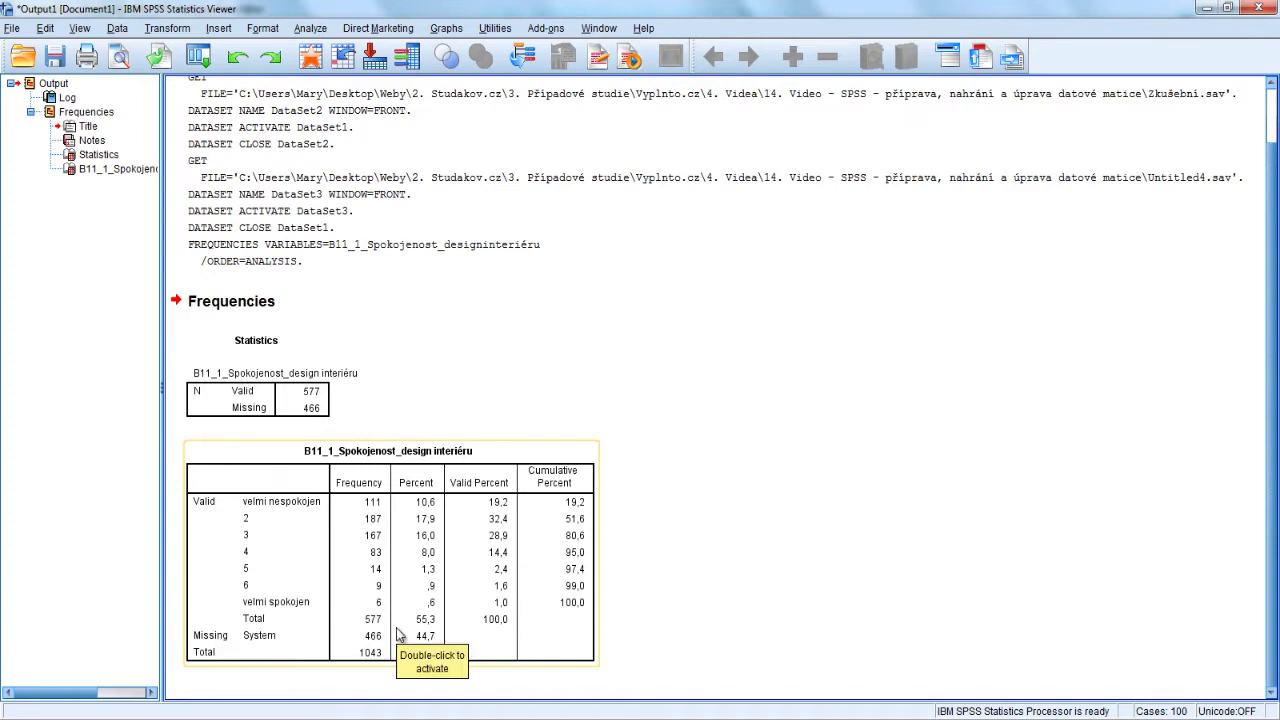
{"action": "mouse_move", "coordinate": [568, 712]}
{"action": "left_click", "coordinate": [605, 670]}
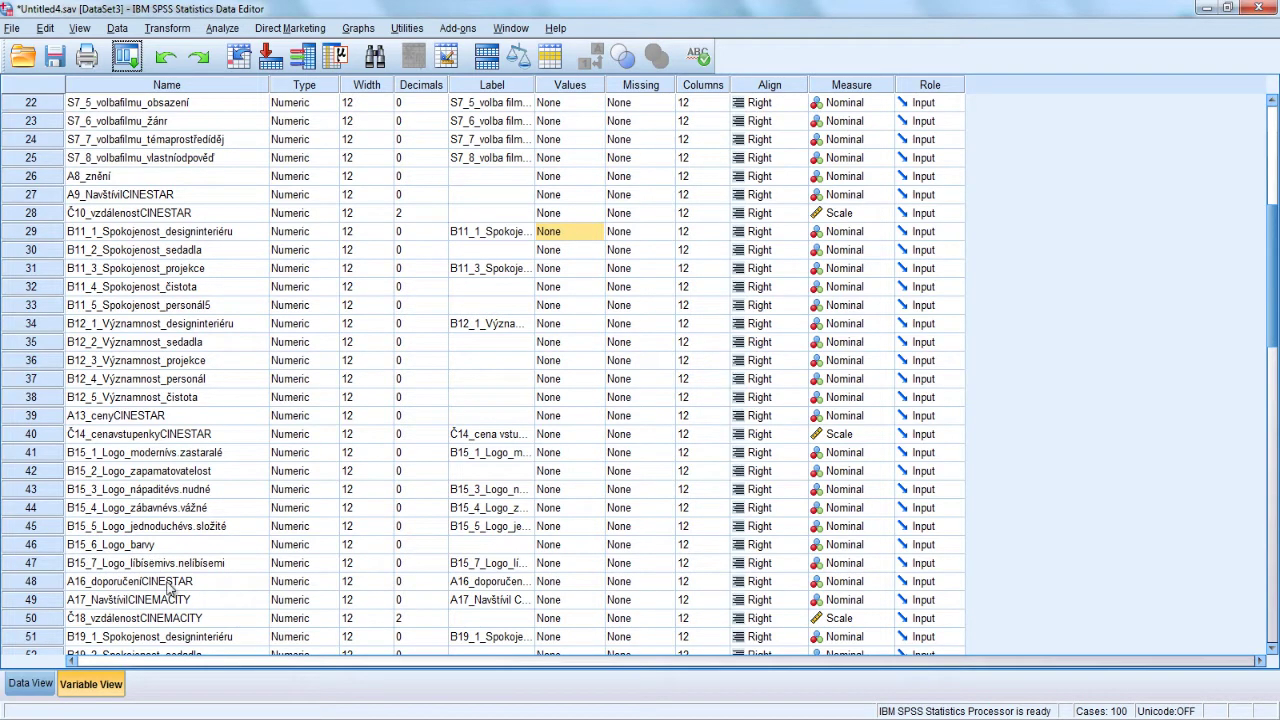
Add the value label 1 = "muž" to the variable A25_Pohlaví.
{"action": "scroll", "coordinate": [170, 596], "scroll_direction": "down", "scroll_amount": 1}
{"action": "scroll", "coordinate": [170, 596], "scroll_direction": "down", "scroll_amount": 2}
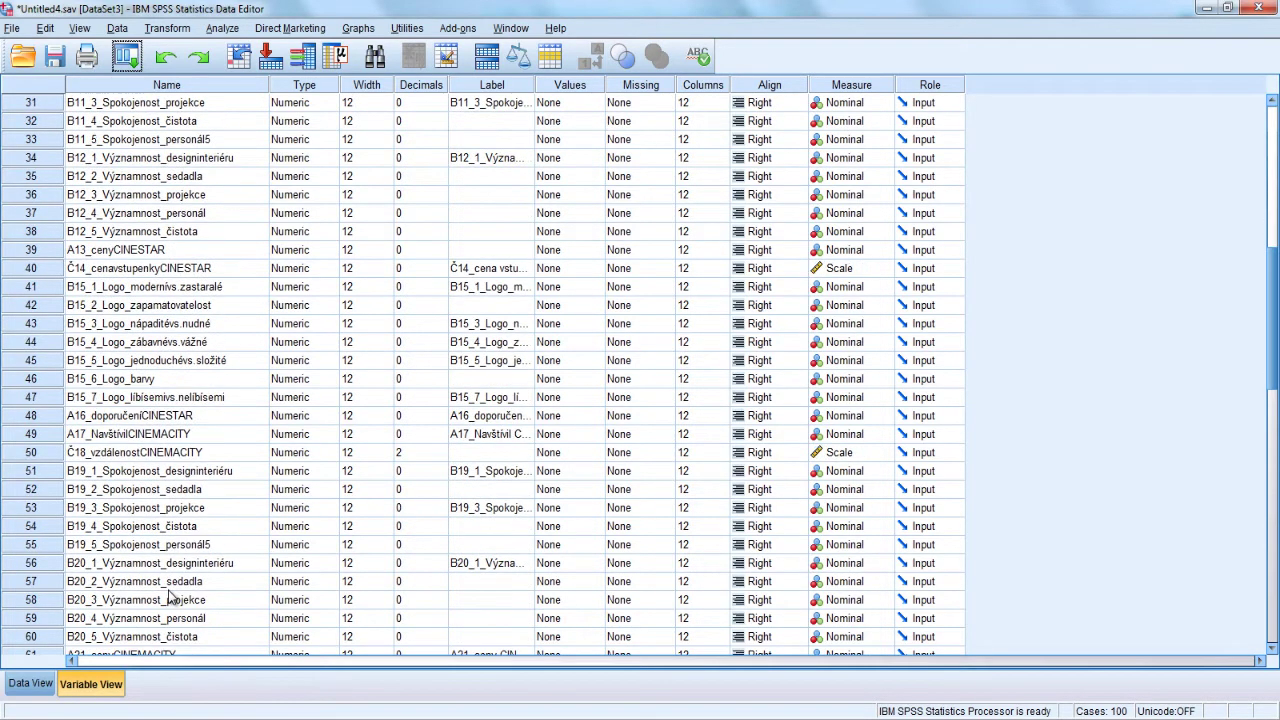
{"action": "scroll", "coordinate": [170, 597], "scroll_direction": "down", "scroll_amount": 5}
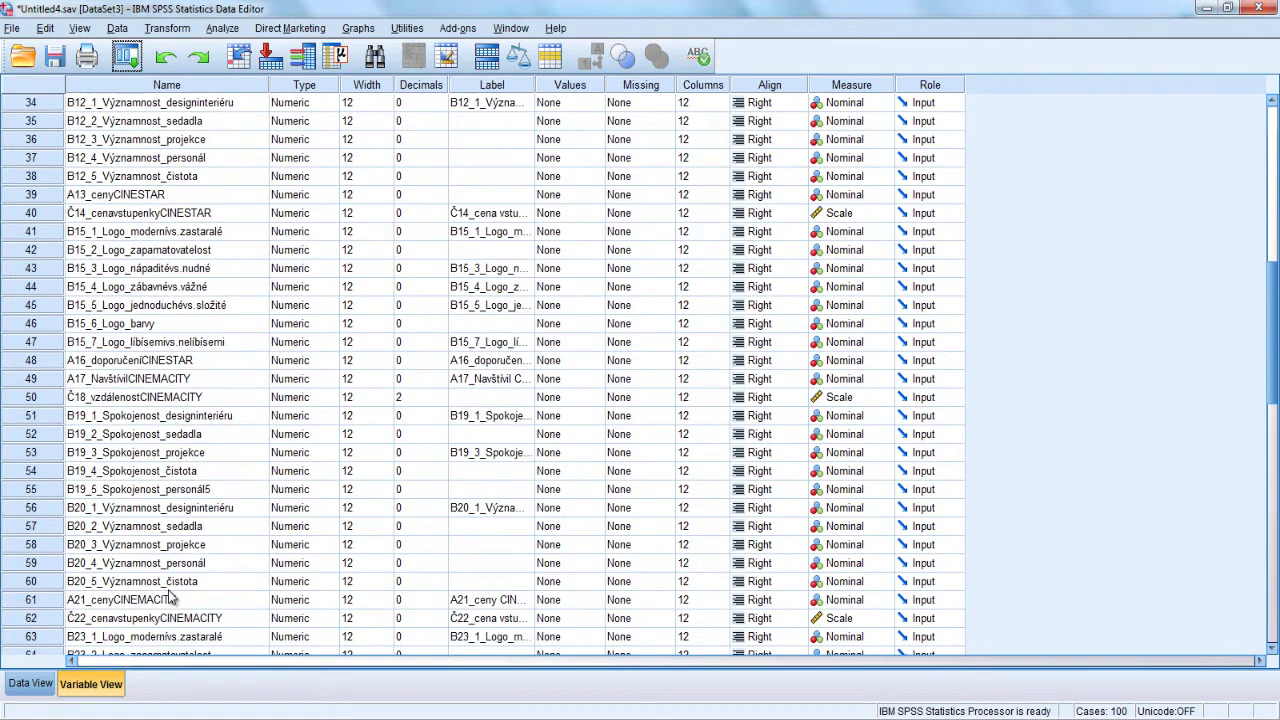
{"action": "scroll", "coordinate": [169, 597], "scroll_direction": "down", "scroll_amount": 1}
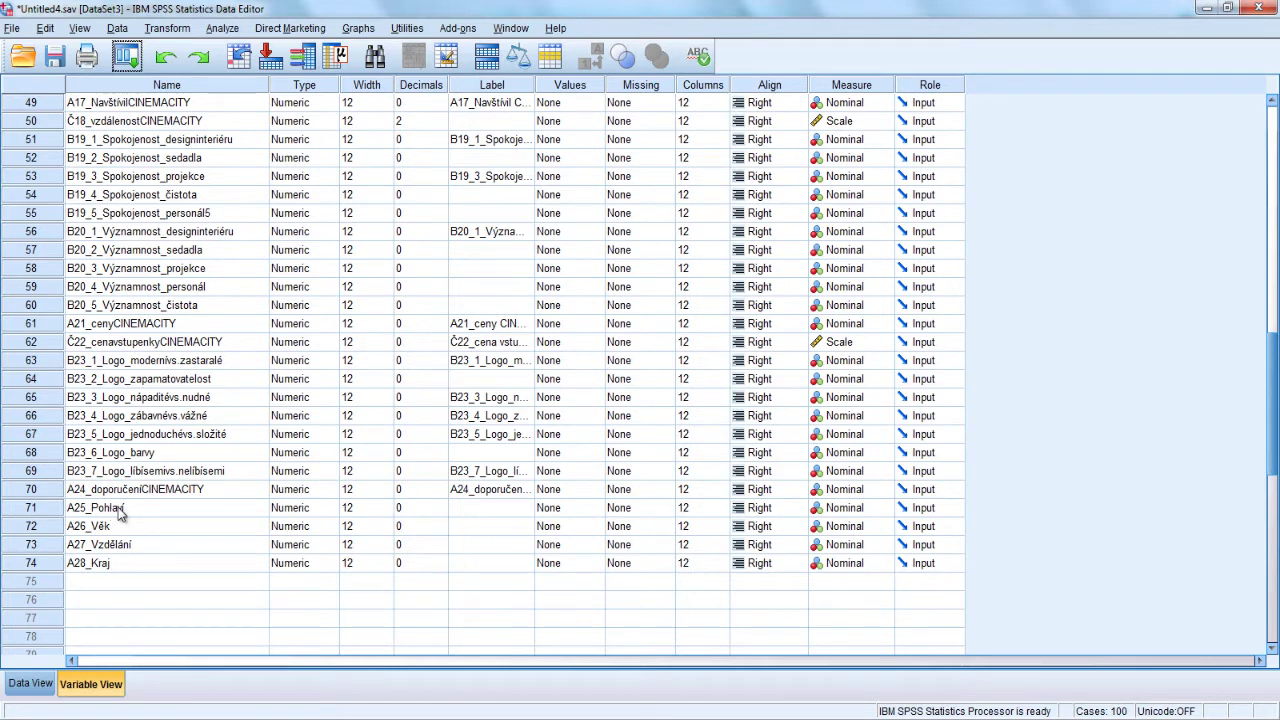
{"action": "left_click", "coordinate": [598, 511]}
{"action": "left_click", "coordinate": [598, 511]}
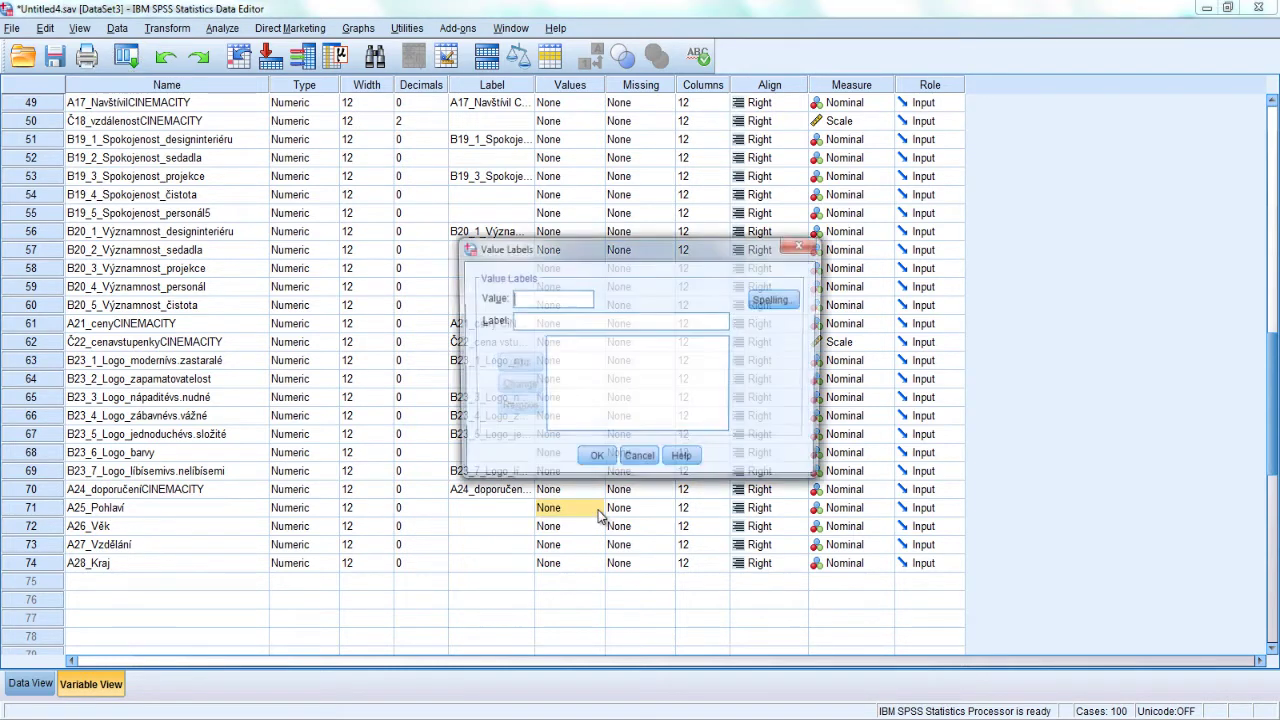
{"action": "type", "text": "1"}
{"action": "key", "text": "Tab"}
{"action": "type", "text": "muž"}
{"action": "key", "text": "Return"}
Add the value label 2 = "žena" to A25_Pohlaví, and apply the variable's value labels.
{"action": "type", "text": "2 = \""}
{"action": "type", "text": "žena"}
{"action": "key", "text": "Return"}
{"action": "left_click", "coordinate": [595, 460]}
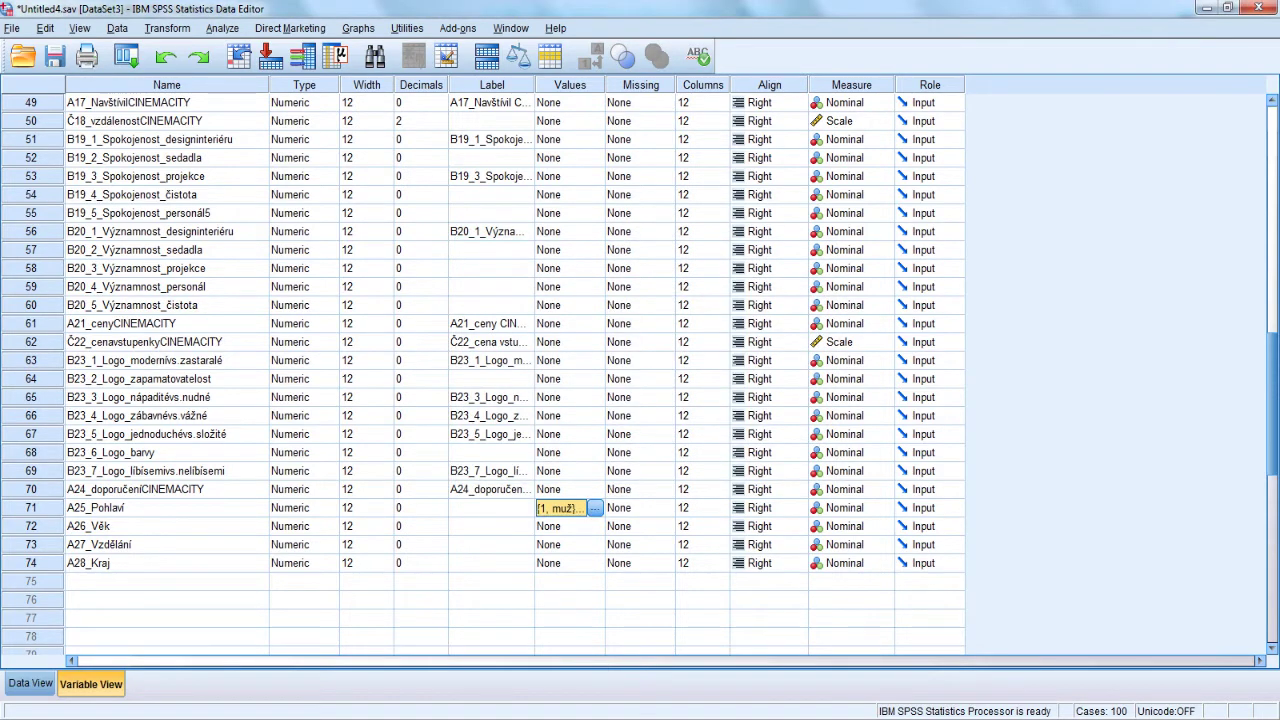
Inspect the missing-values settings of A1_Chodíterádidokina and the empty answers in Data View, and return to Variable View.
{"action": "scroll", "coordinate": [642, 551], "scroll_direction": "up", "scroll_amount": 16}
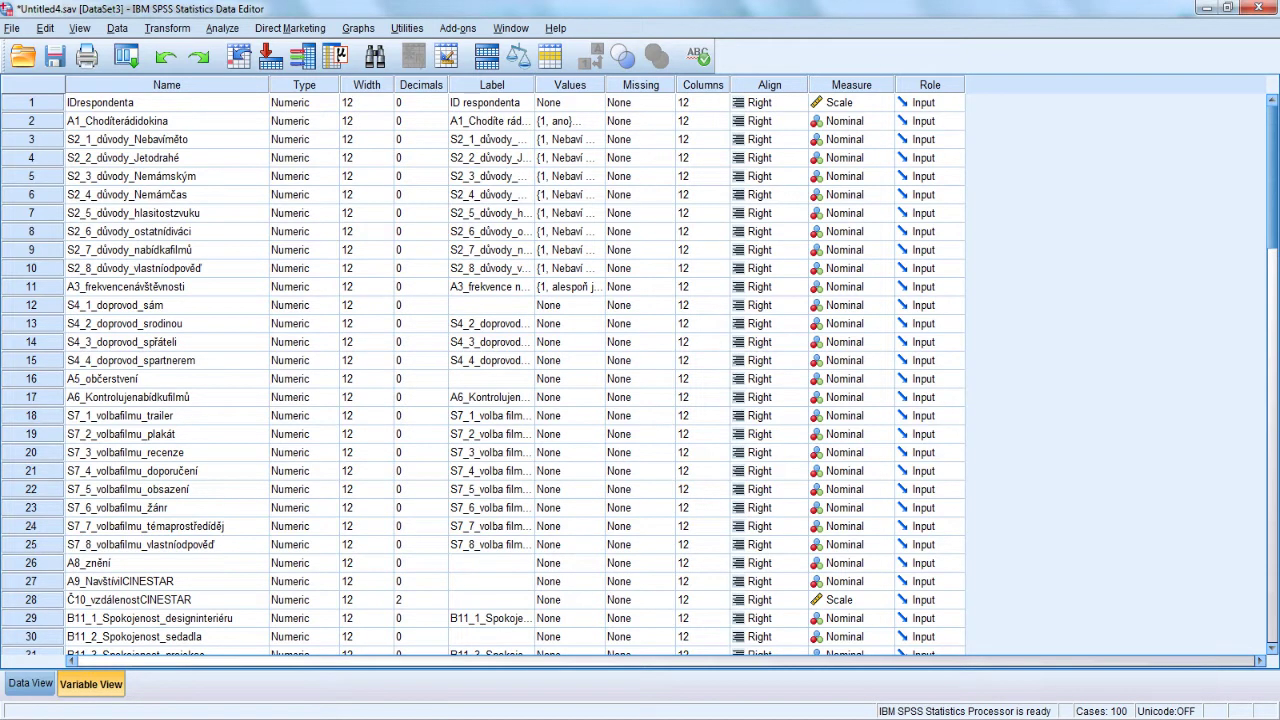
{"action": "left_click", "coordinate": [648, 126]}
{"action": "left_click", "coordinate": [665, 122]}
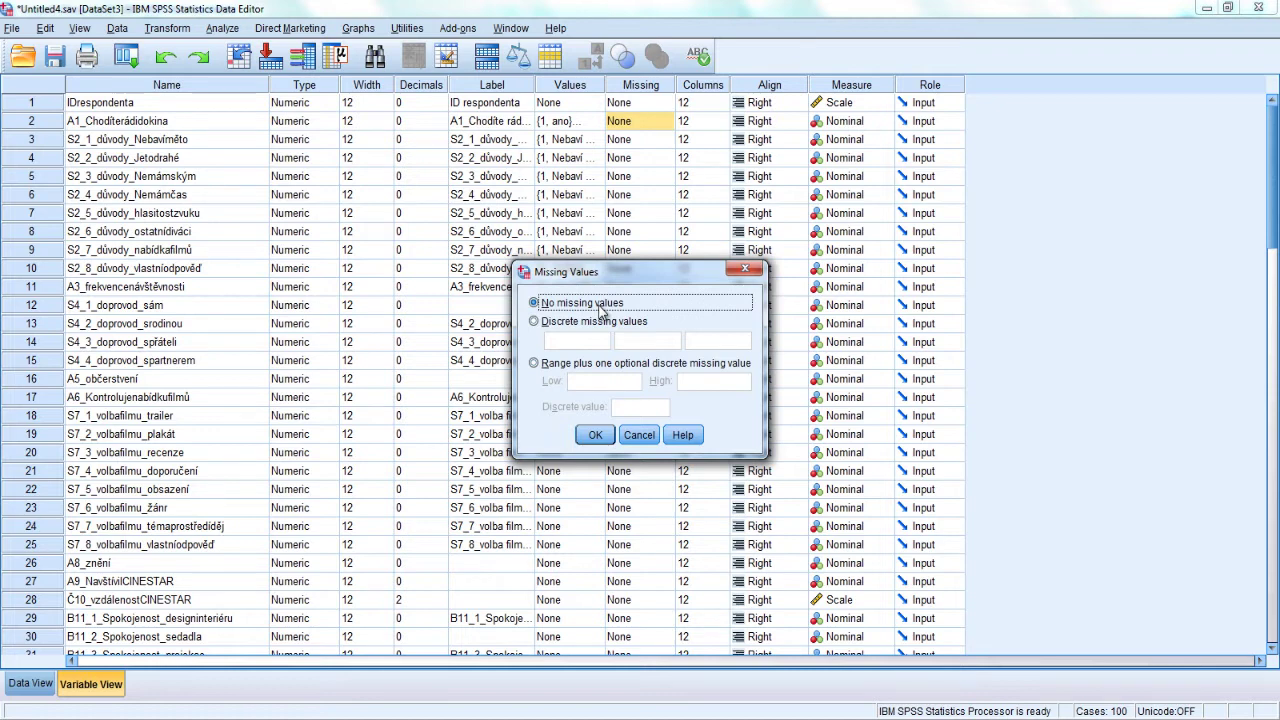
{"action": "left_click", "coordinate": [745, 270]}
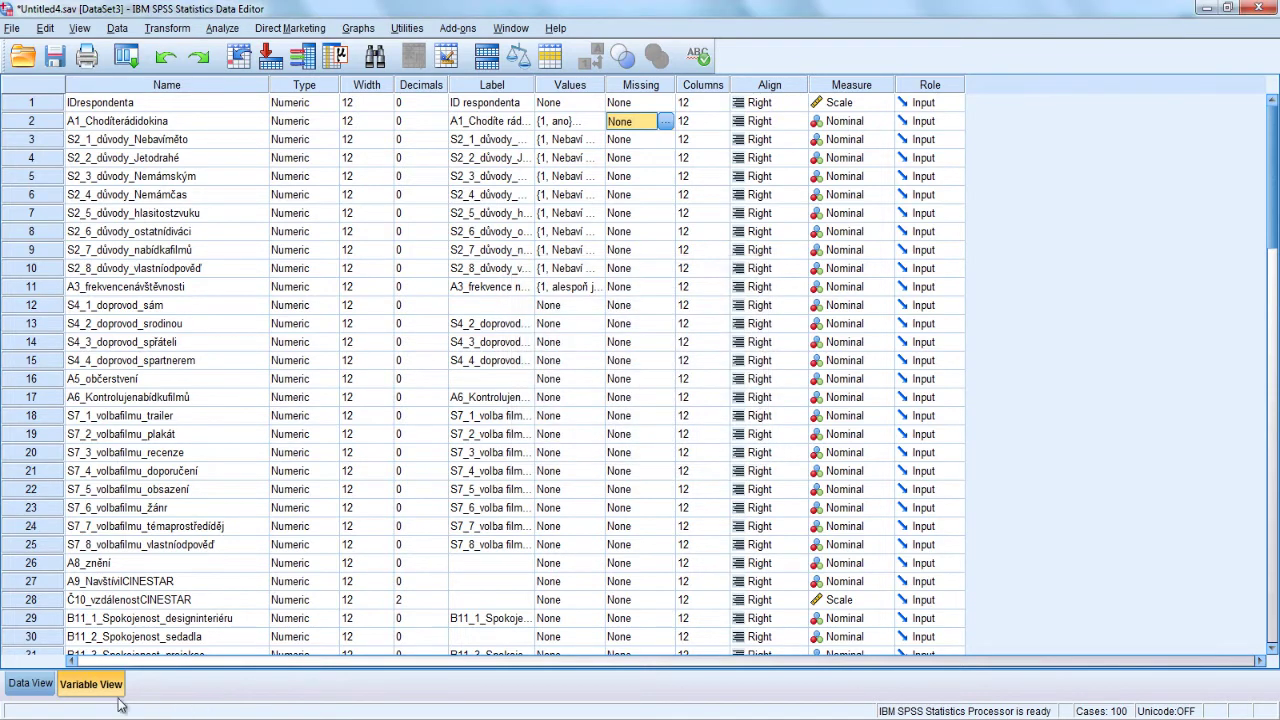
{"action": "left_click", "coordinate": [30, 683]}
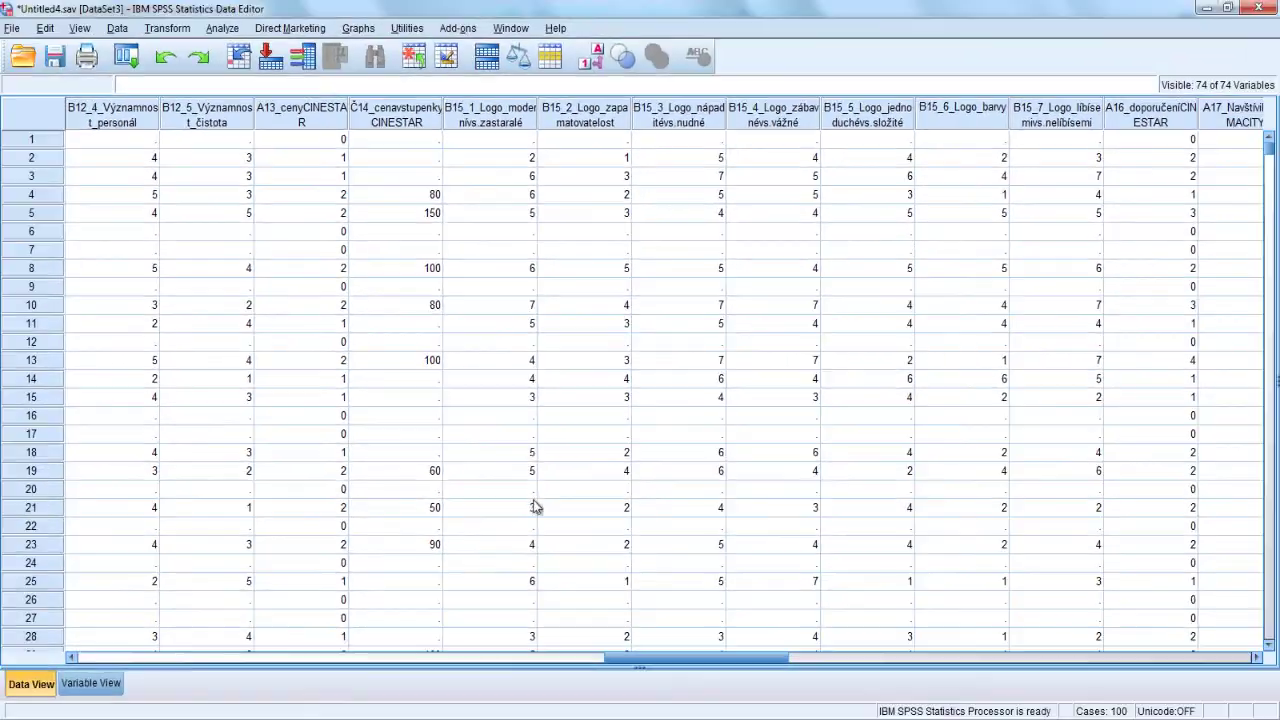
{"action": "left_click", "coordinate": [90, 683]}
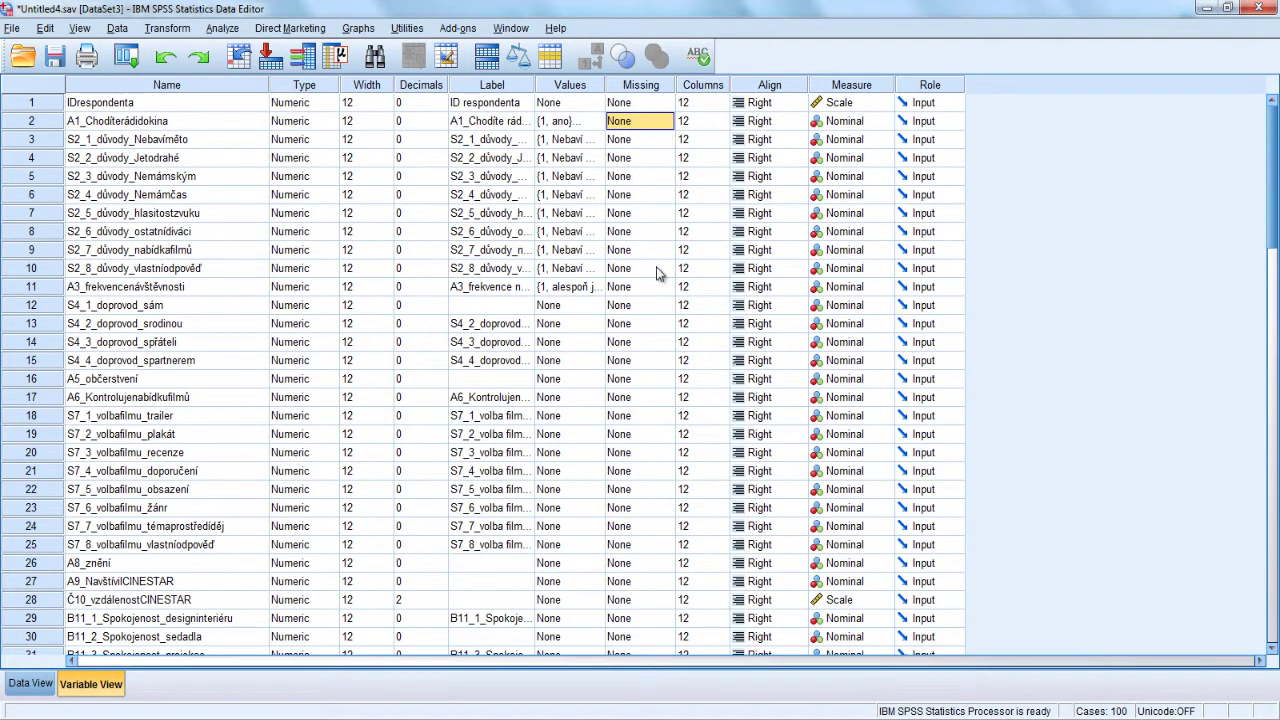
Examine the discrete-value and range options for the missing values of A1_Chodíterádidokina.
{"action": "left_click", "coordinate": [653, 128]}
{"action": "left_click", "coordinate": [668, 121]}
{"action": "left_click", "coordinate": [578, 323]}
{"action": "left_click", "coordinate": [558, 340]}
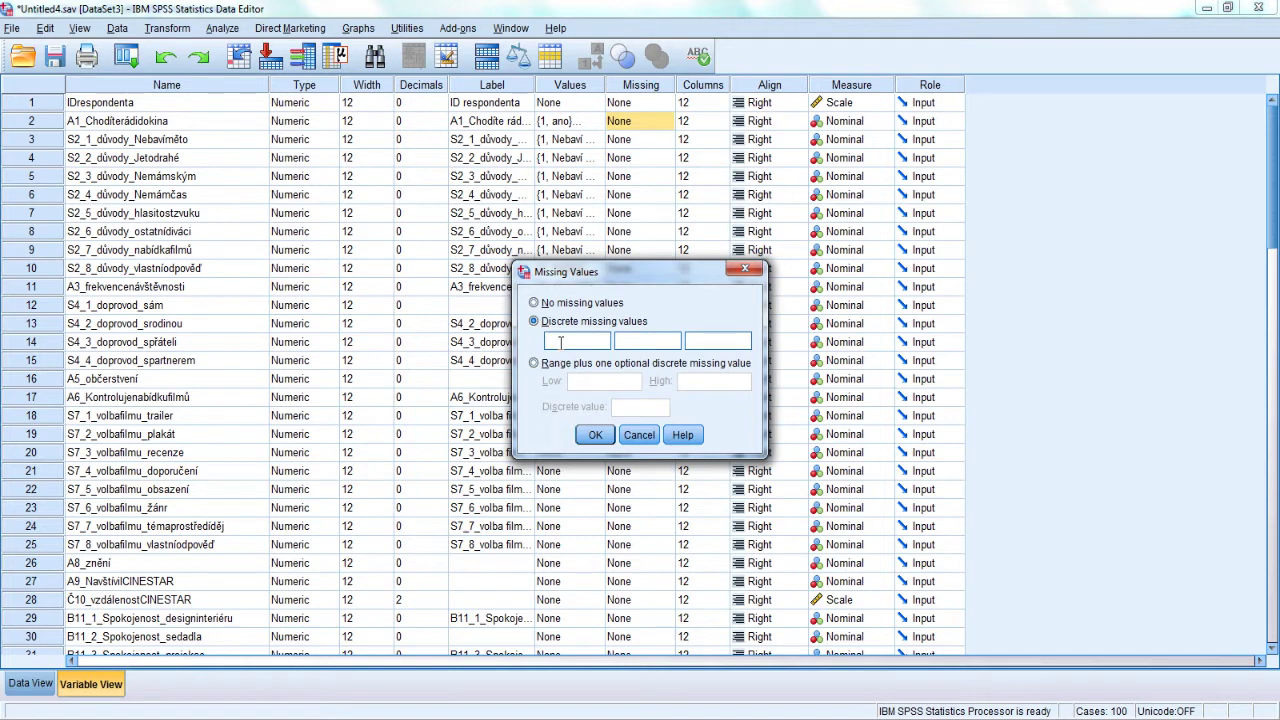
{"action": "left_click", "coordinate": [638, 342]}
{"action": "left_click", "coordinate": [549, 364]}
{"action": "left_click", "coordinate": [586, 386]}
{"action": "left_click", "coordinate": [705, 381]}
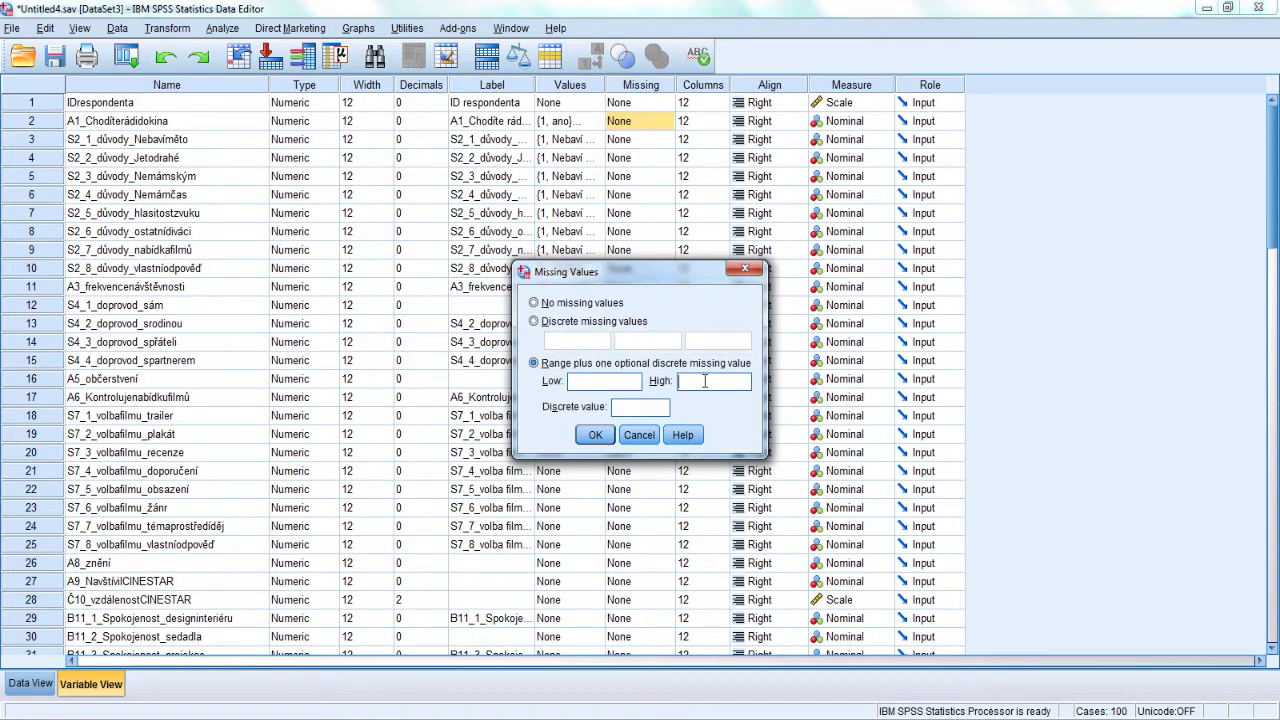
{"action": "left_click", "coordinate": [616, 407]}
Define 0 as a discrete missing value of A1_Chodíterádidokina and apply it.
{"action": "left_click", "coordinate": [548, 322]}
{"action": "left_click", "coordinate": [556, 343]}
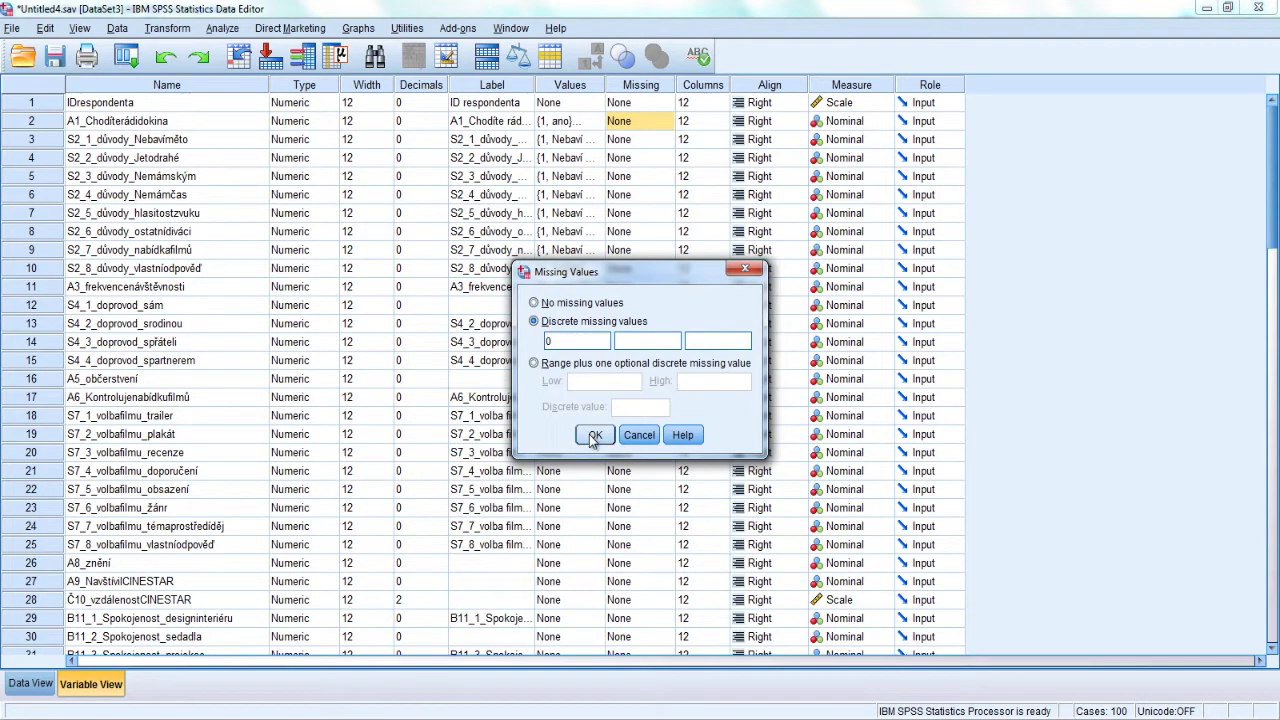
{"action": "left_click", "coordinate": [593, 437]}
Define 8 as a discrete missing value of B11_1_Spokojenost_designinteriéru and apply it.
{"action": "scroll", "coordinate": [591, 437], "scroll_direction": "down", "scroll_amount": 5}
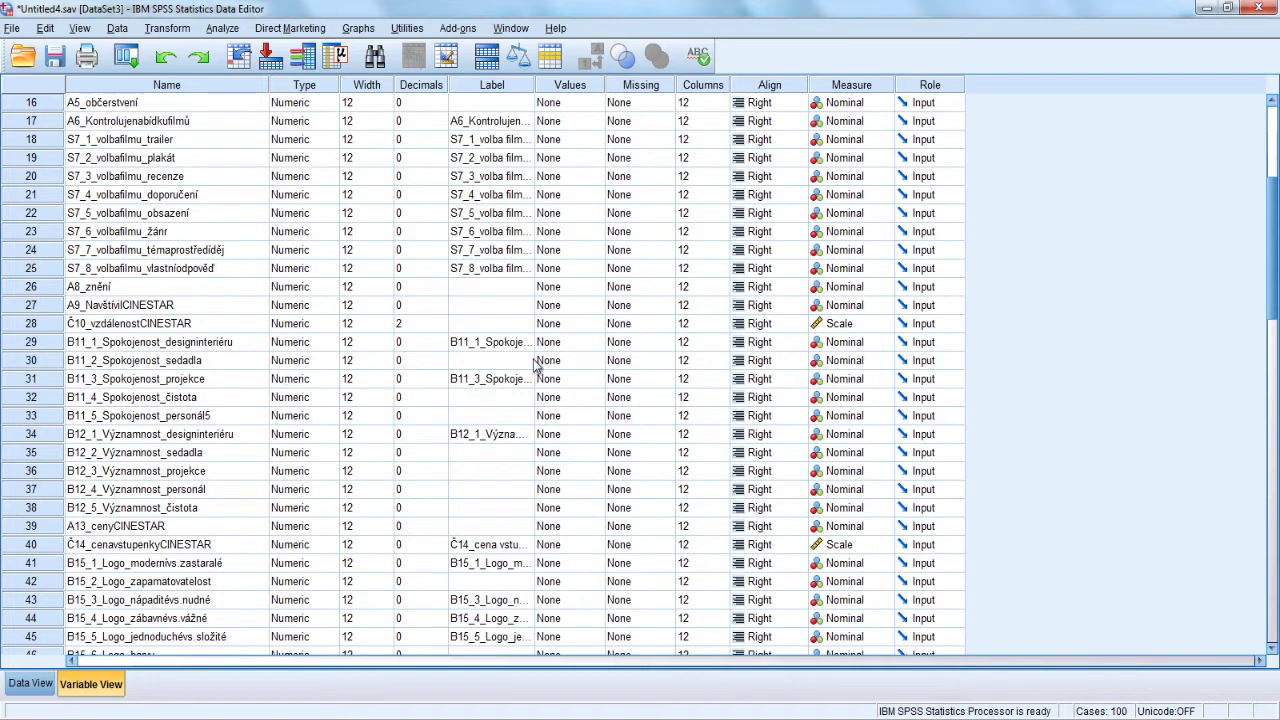
{"action": "left_click", "coordinate": [637, 345]}
{"action": "left_click", "coordinate": [665, 344]}
{"action": "left_click", "coordinate": [568, 321]}
{"action": "left_click", "coordinate": [564, 341]}
{"action": "type", "text": "8"}
{"action": "left_click", "coordinate": [600, 436]}
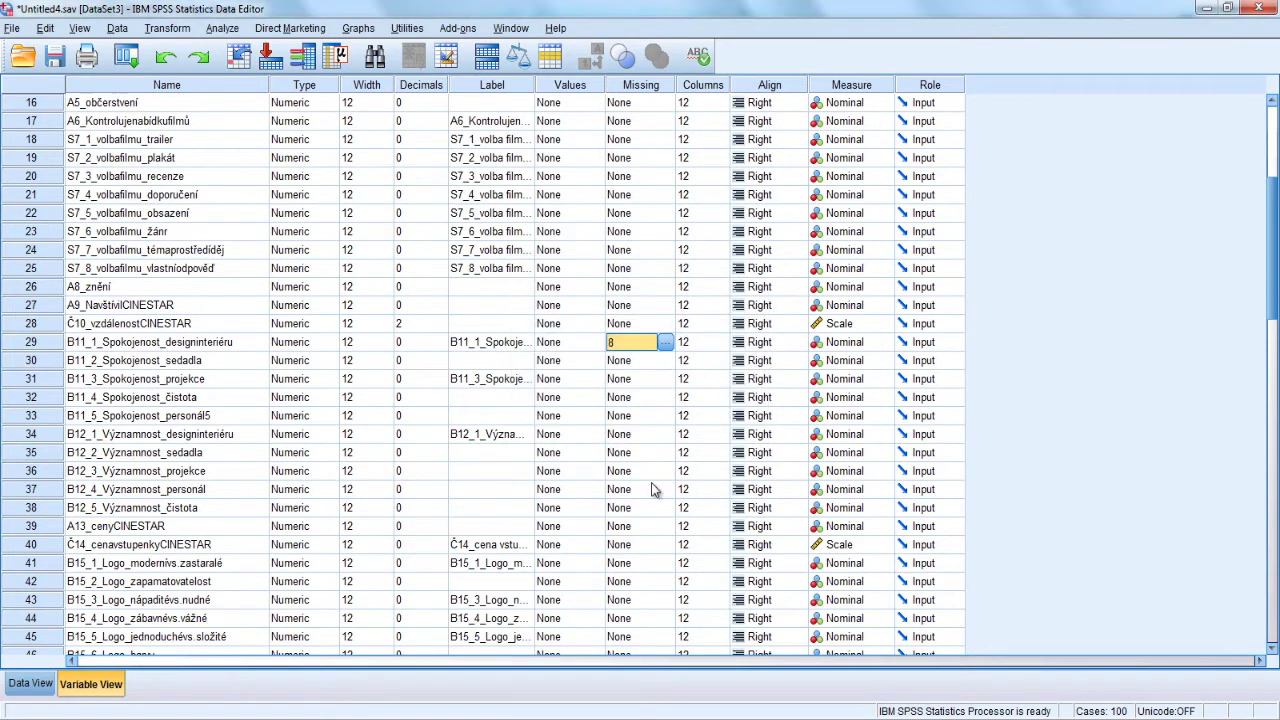
Examine the column widths in Data View and the Columns setting of B11_1_Spokojenost_designinteriéru in Variable View.
{"action": "left_click", "coordinate": [30, 684]}
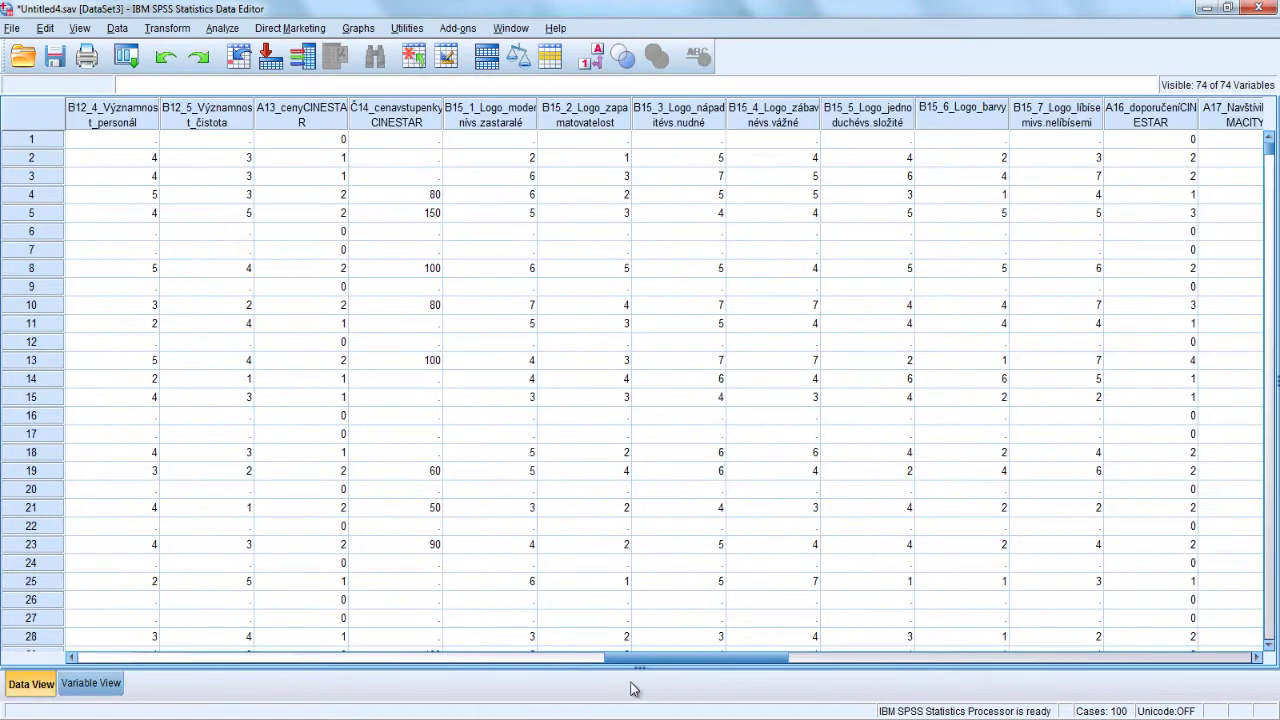
{"action": "left_click_drag", "start_coordinate": [659, 657], "coordinate": [585, 663]}
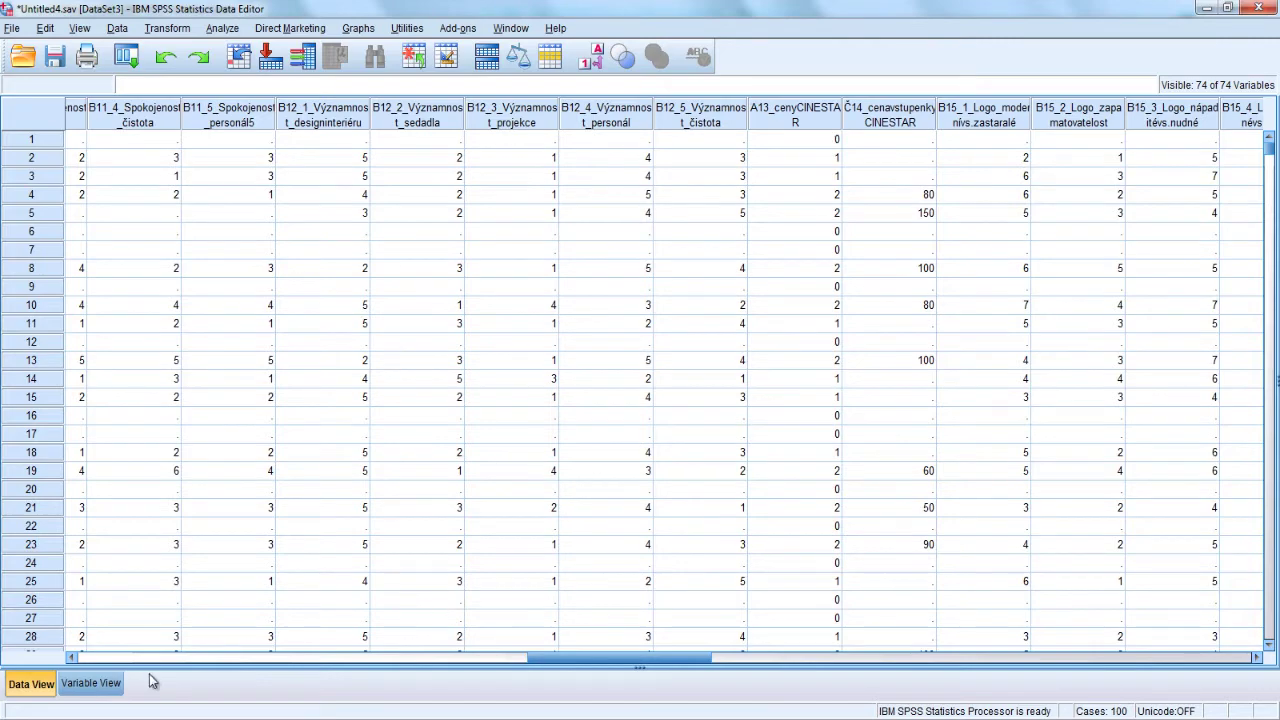
{"action": "left_click", "coordinate": [91, 683]}
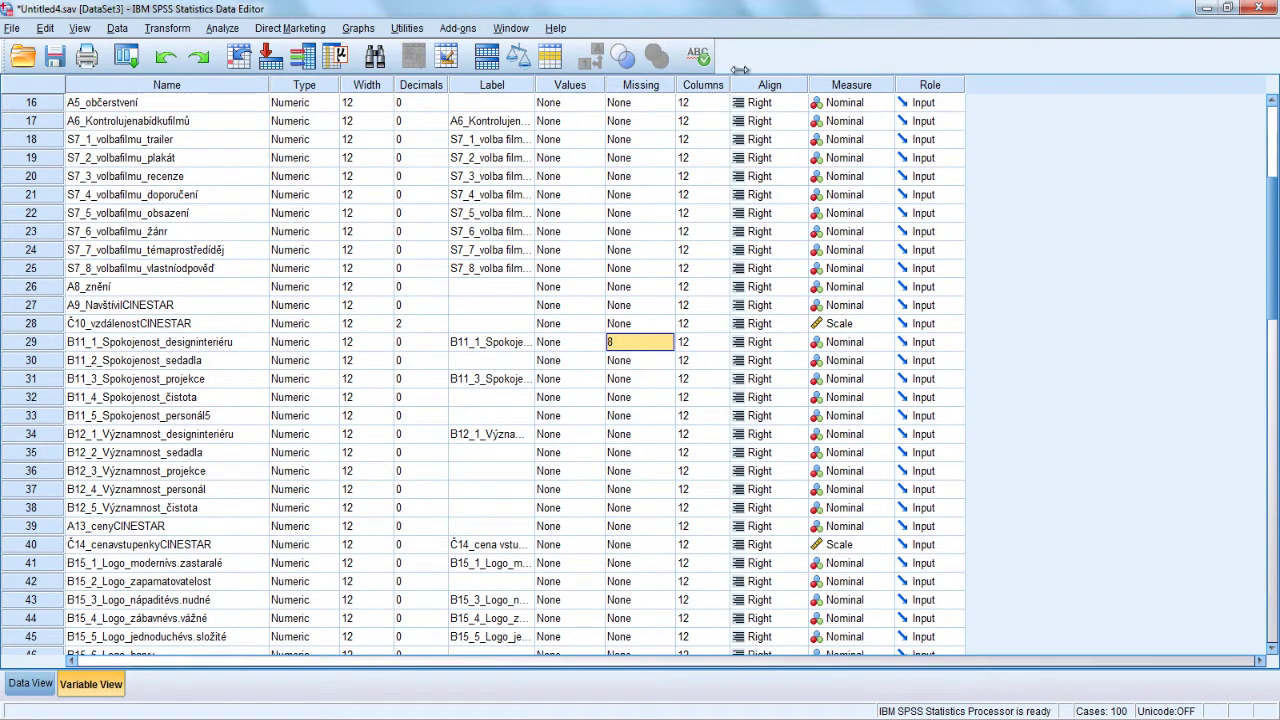
{"action": "left_click", "coordinate": [724, 343]}
{"action": "left_click", "coordinate": [722, 339]}
{"action": "left_click", "coordinate": [723, 346]}
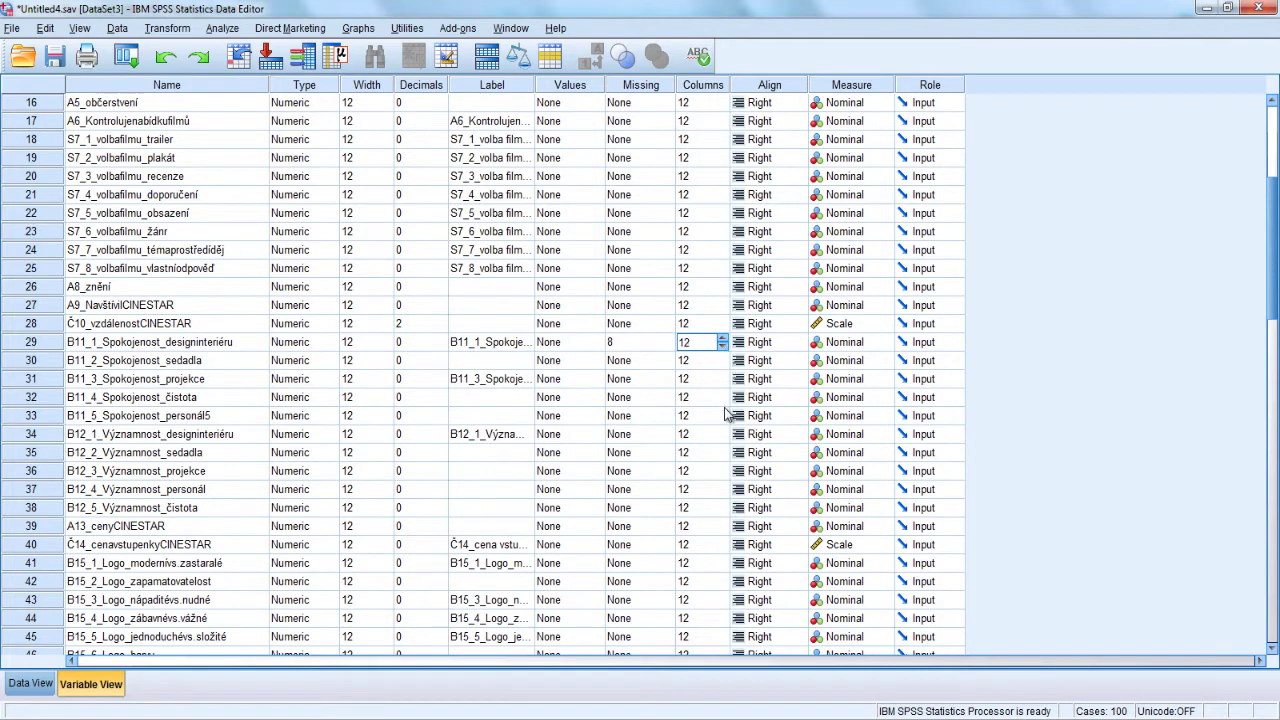
Narrow the B12_2_Významnost_sedadla column in Data View, and set its Columns width back to 12 in Variable View.
{"action": "left_click", "coordinate": [31, 684]}
{"action": "mouse_move", "coordinate": [466, 108]}
{"action": "left_mouse_down"}
{"action": "mouse_move", "coordinate": [410, 108]}
{"action": "mouse_move", "coordinate": [475, 108]}
{"action": "mouse_move", "coordinate": [452, 108]}
{"action": "left_mouse_up"}
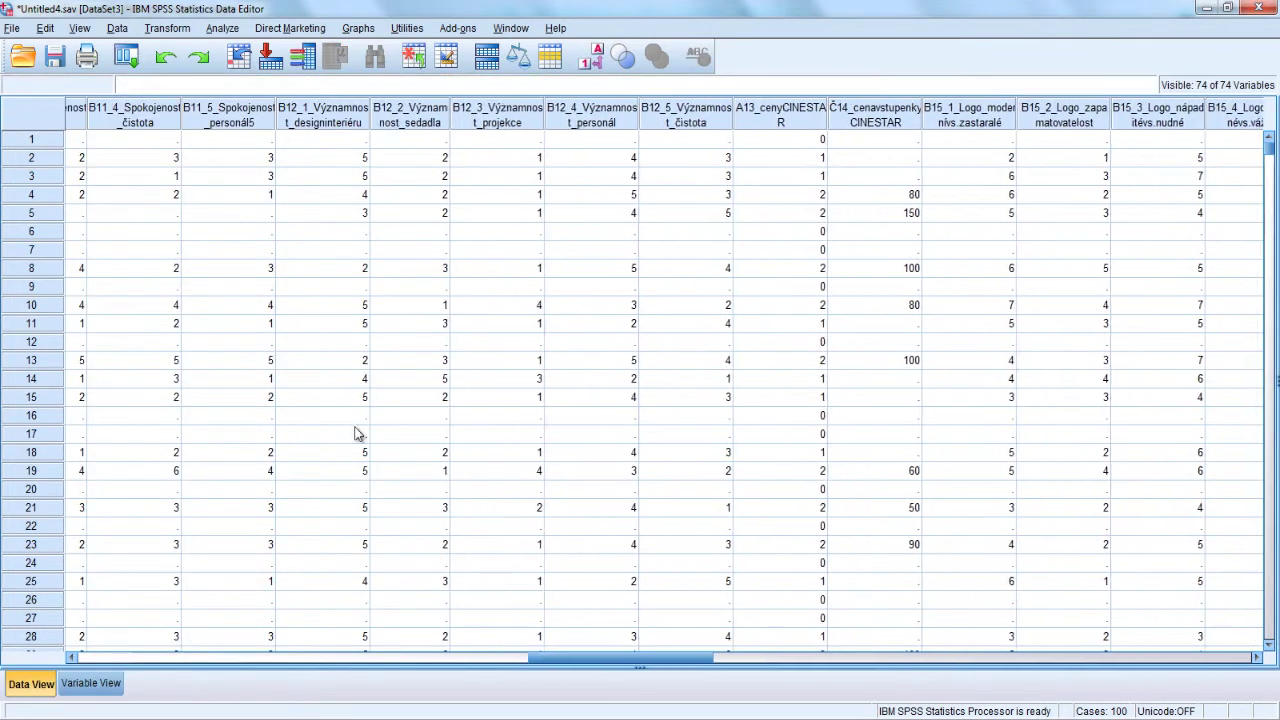
{"action": "left_click", "coordinate": [91, 684]}
{"action": "left_click", "coordinate": [712, 452]}
{"action": "left_click", "coordinate": [722, 449]}
{"action": "left_click", "coordinate": [722, 449]}
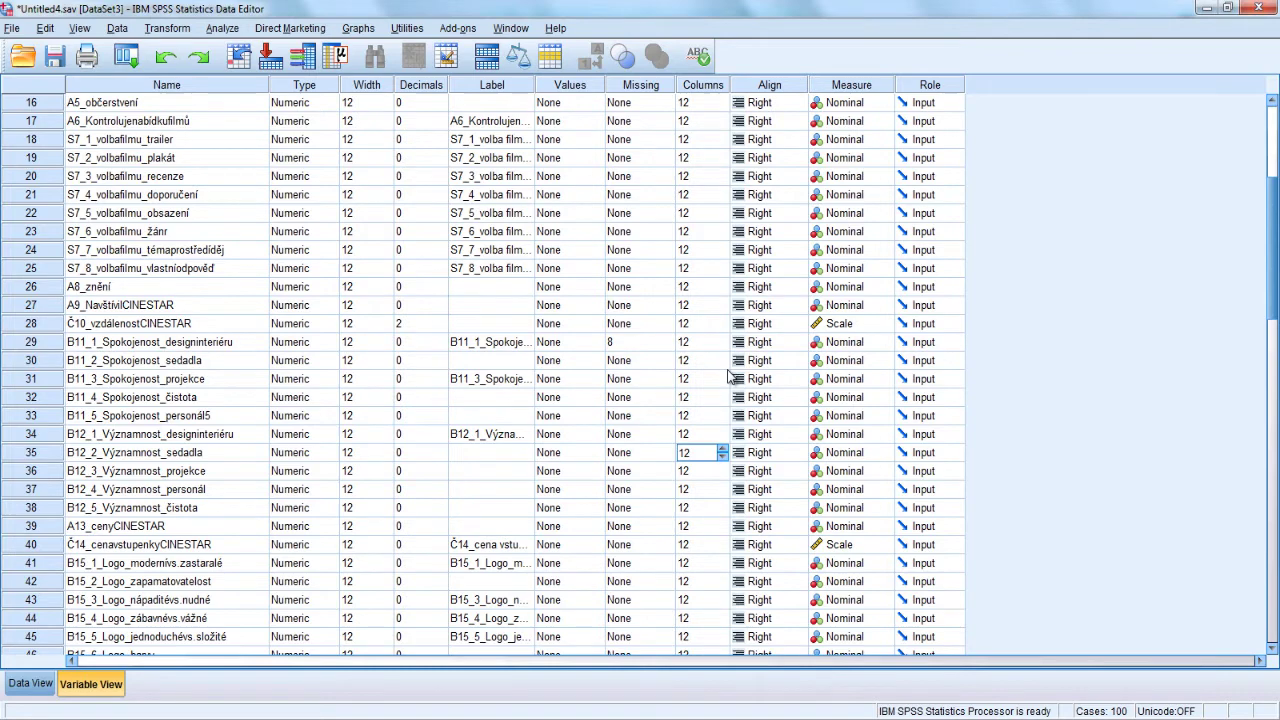
Examine the alignment setting of A1_Chodíterádidokina and the measurement-level options of IDrespondenta.
{"action": "scroll", "coordinate": [729, 376], "scroll_direction": "up", "scroll_amount": 5}
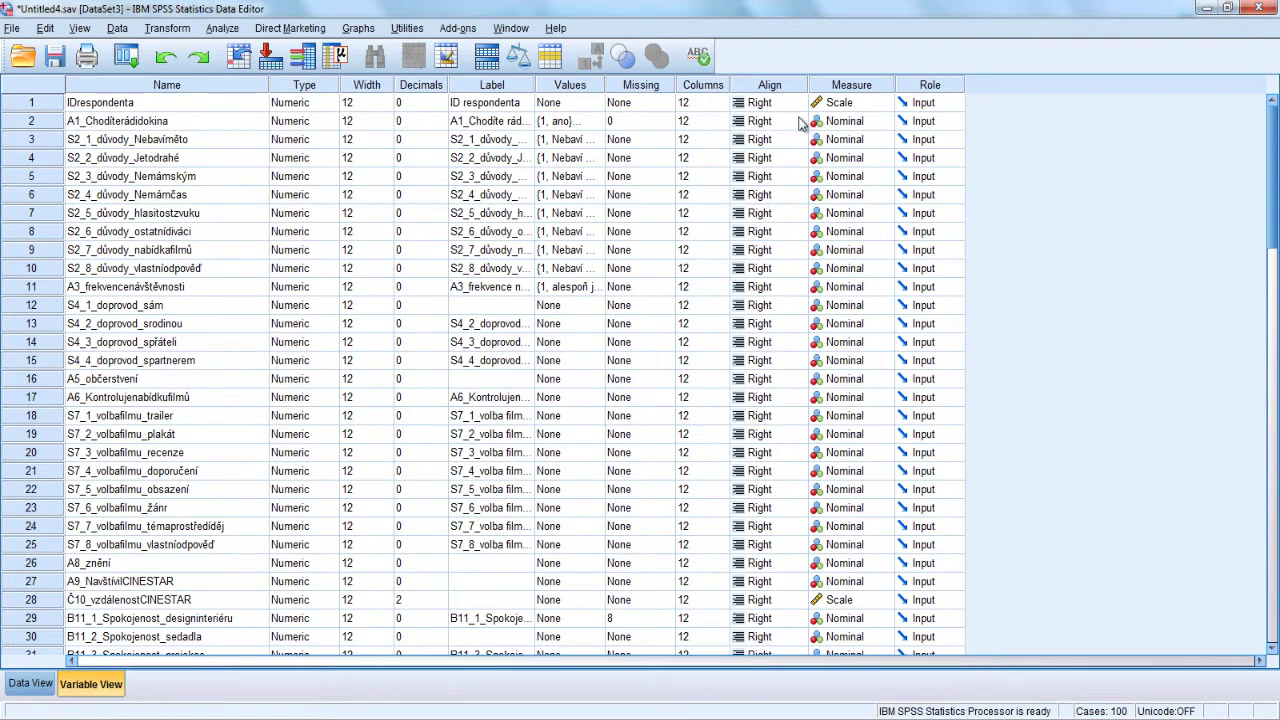
{"action": "left_click", "coordinate": [798, 121]}
{"action": "left_click", "coordinate": [779, 123]}
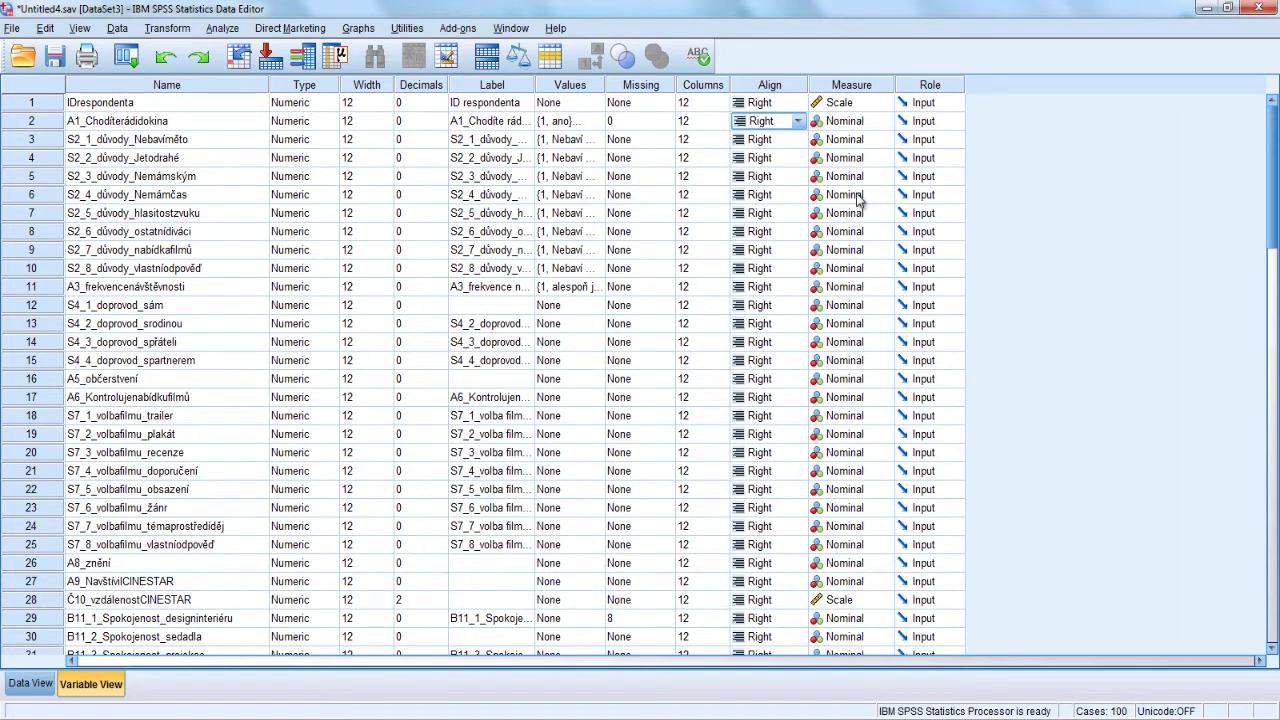
{"action": "left_click", "coordinate": [886, 104]}
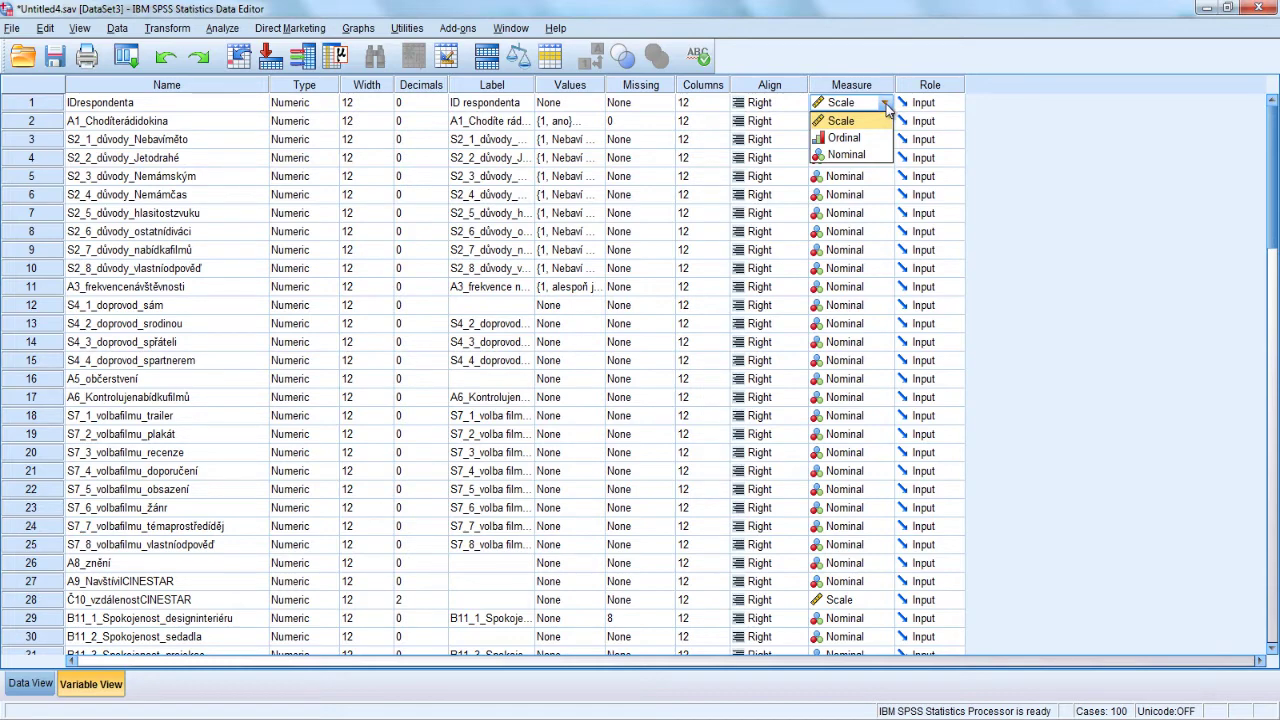
{"action": "left_click", "coordinate": [886, 107]}
Change the variable type of S2_3_důvody_Nemámským to String and check its available measurement levels.
{"action": "left_click", "coordinate": [333, 178]}
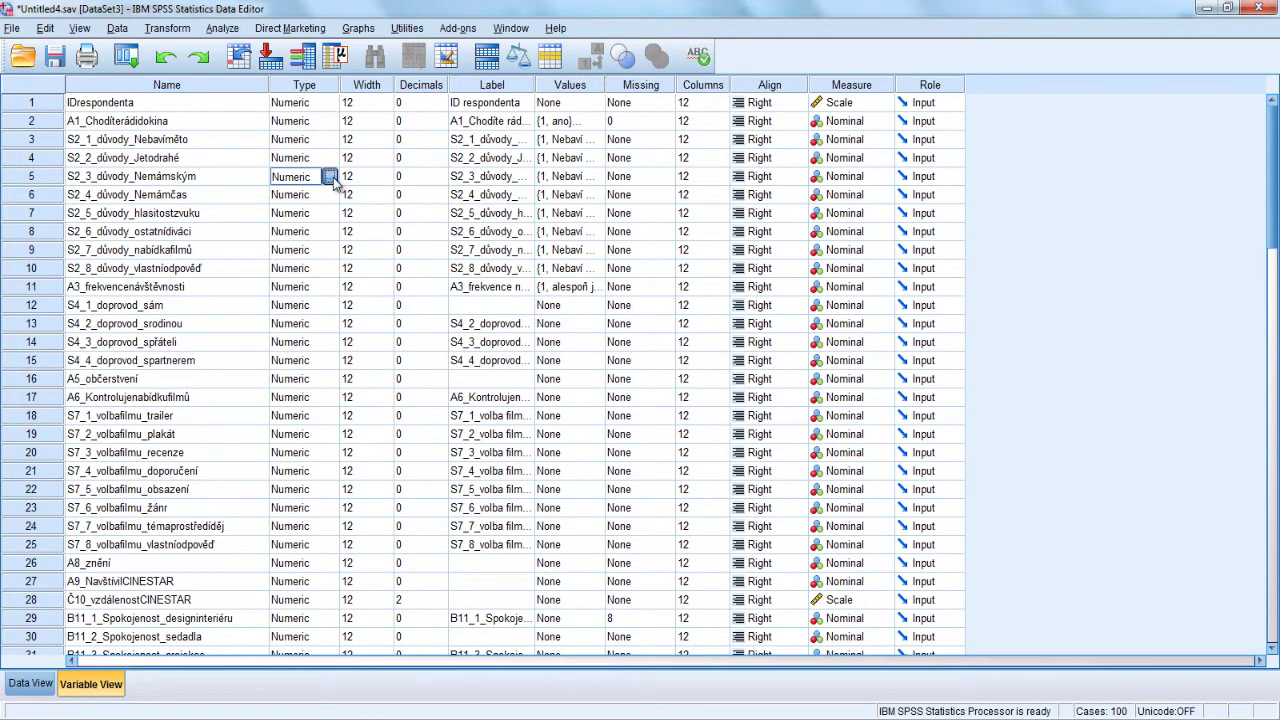
{"action": "left_click", "coordinate": [329, 176]}
{"action": "left_click", "coordinate": [482, 389]}
{"action": "left_click", "coordinate": [594, 478]}
{"action": "left_click", "coordinate": [610, 395]}
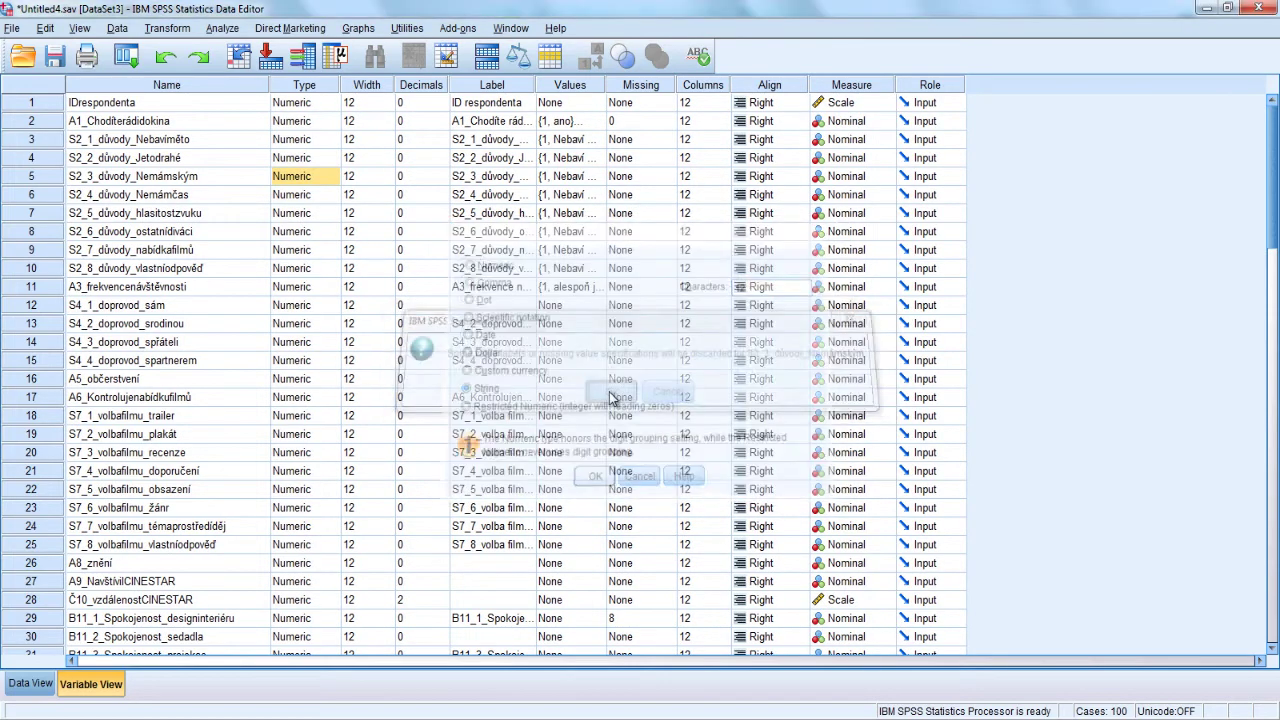
{"action": "left_click", "coordinate": [880, 177]}
{"action": "left_click", "coordinate": [886, 178]}
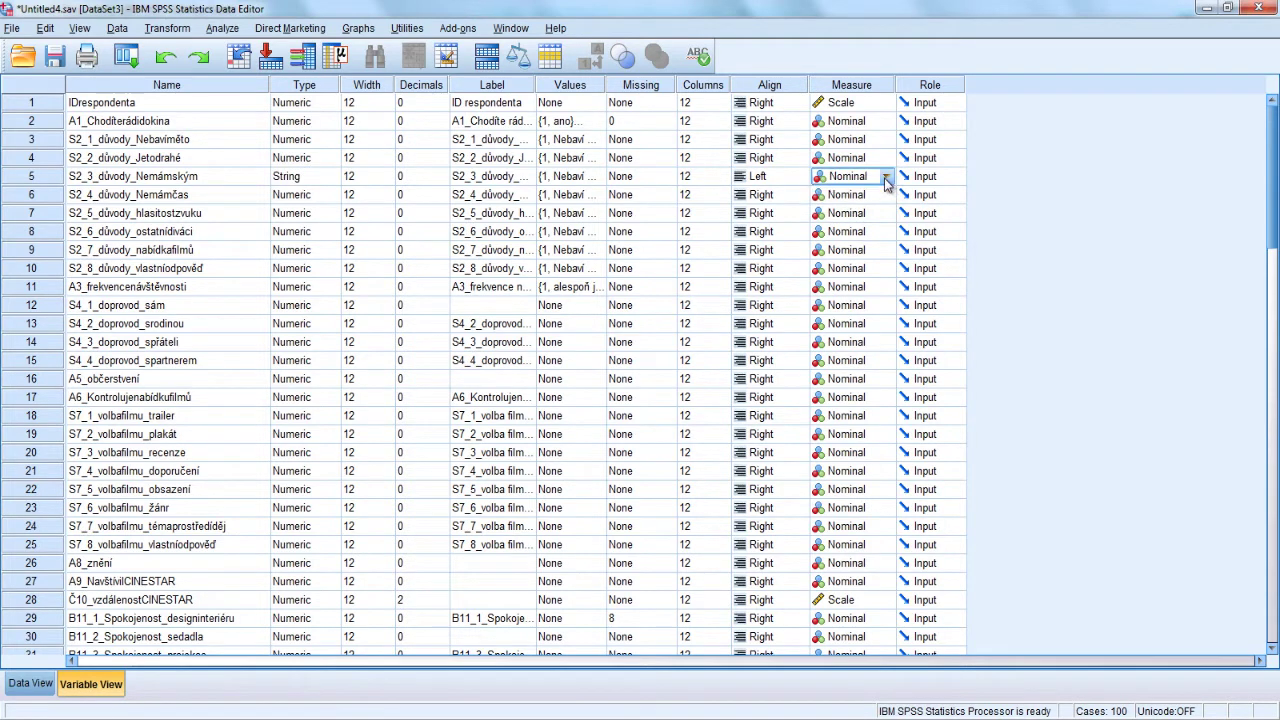
Change the variable type of S2_3_důvody_Nemámským back to Numeric, accepting the discarding of value labels.
{"action": "left_click", "coordinate": [333, 182]}
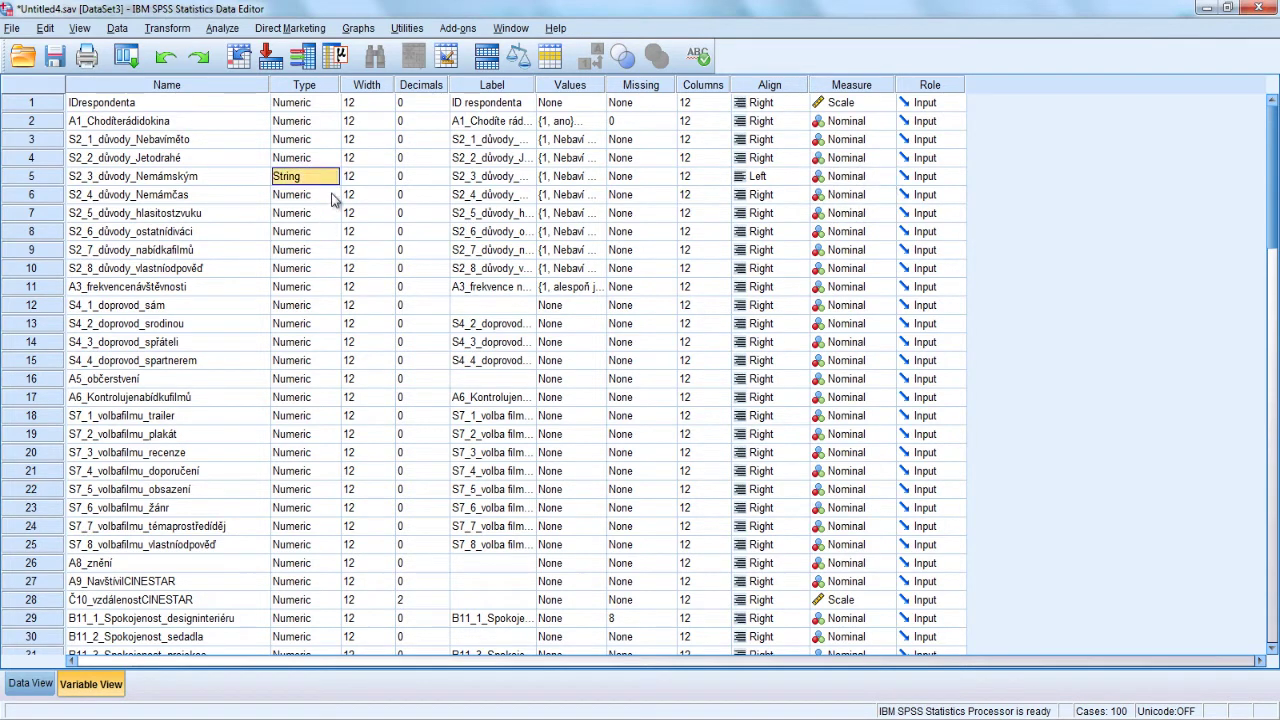
{"action": "left_click", "coordinate": [331, 178]}
{"action": "left_click", "coordinate": [462, 260]}
{"action": "left_click", "coordinate": [594, 478]}
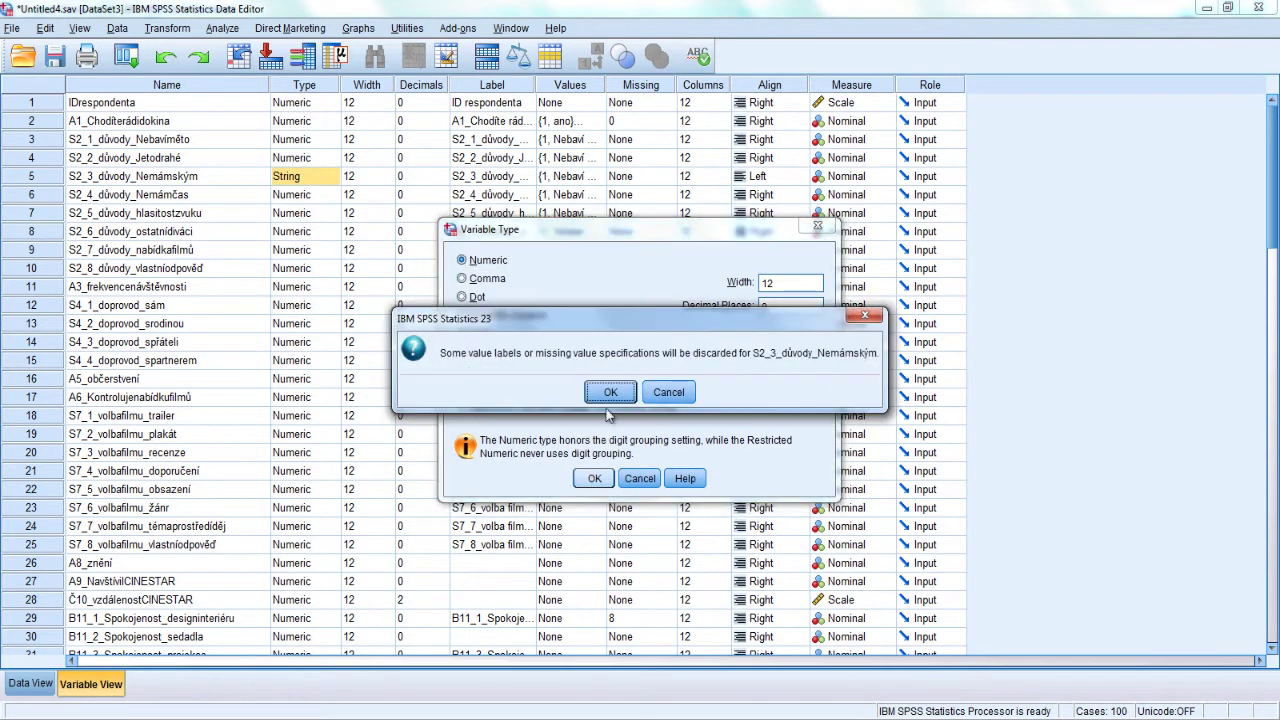
{"action": "left_click", "coordinate": [610, 392]}
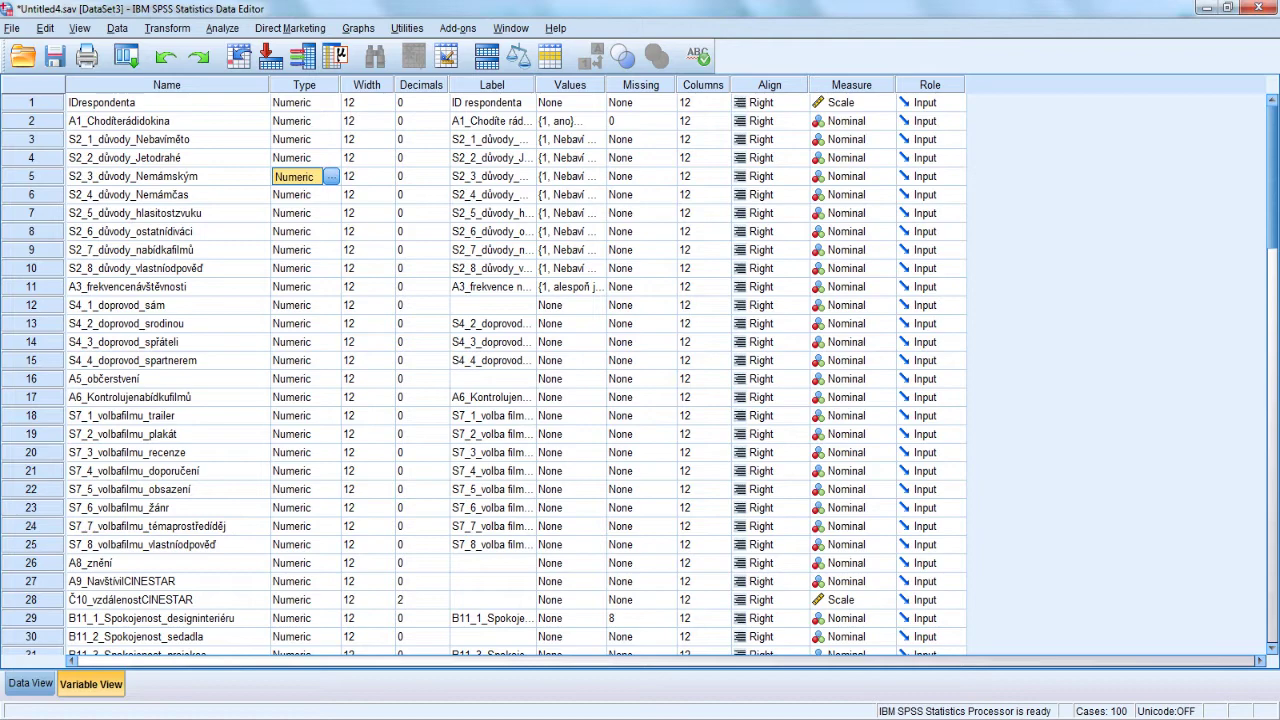
Set the measurement level of the five B11 satisfaction variables, B11_1_Spokojenost_designinteriéru through B11_5_Spokojenost_personál5, to Ordinal.
{"action": "scroll", "coordinate": [756, 646], "scroll_direction": "down", "scroll_amount": 5}
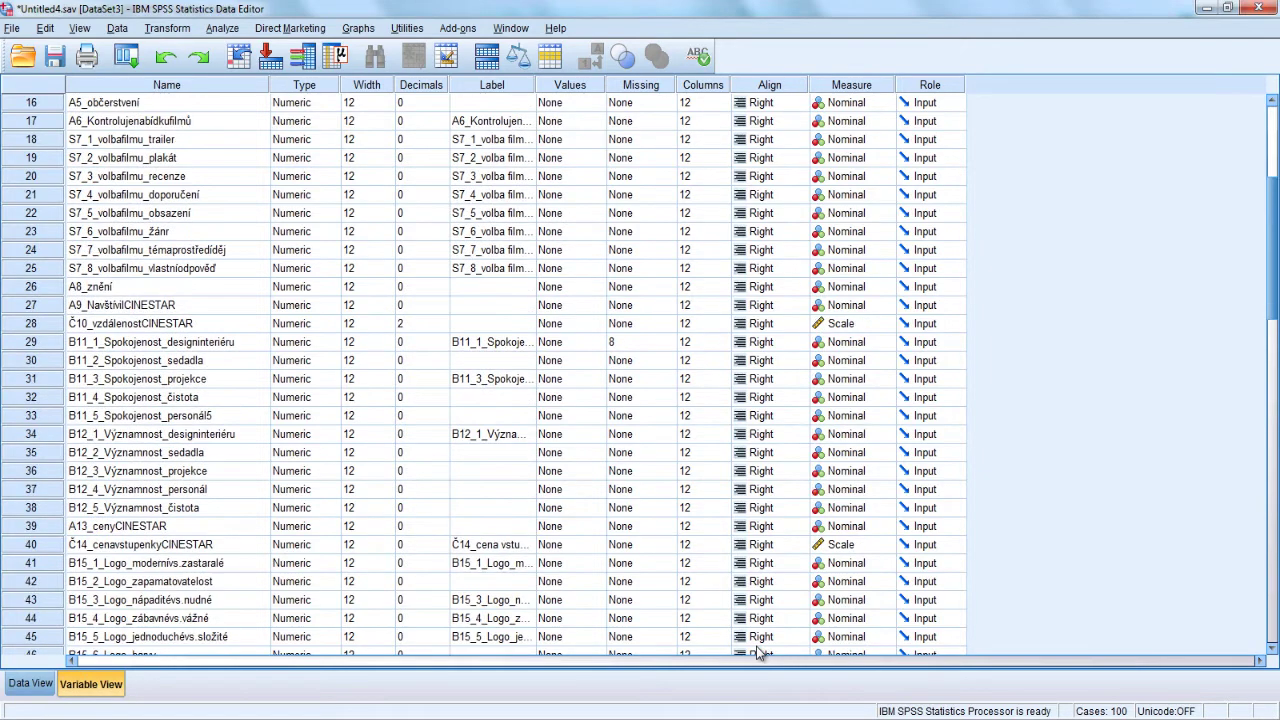
{"action": "left_click", "coordinate": [886, 342]}
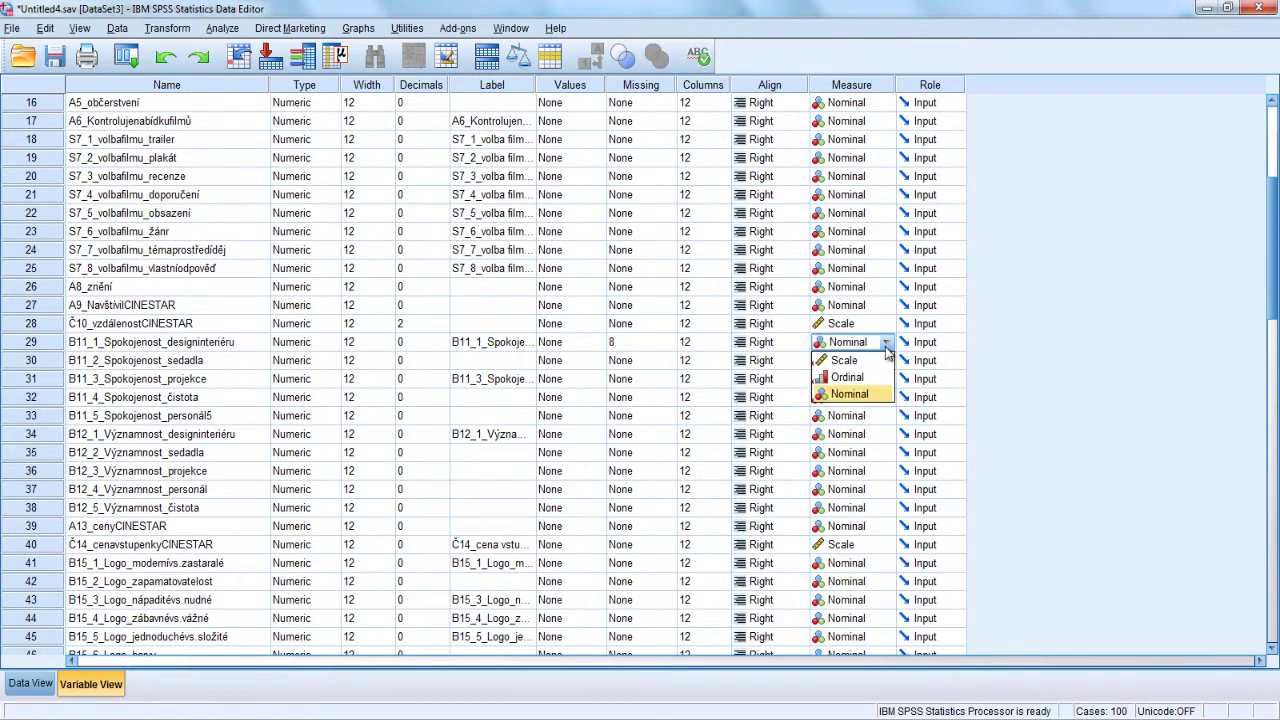
{"action": "left_click", "coordinate": [848, 378]}
{"action": "left_click", "coordinate": [886, 361]}
{"action": "left_click", "coordinate": [850, 396]}
{"action": "left_click", "coordinate": [886, 380]}
{"action": "left_click", "coordinate": [848, 415]}
{"action": "left_click", "coordinate": [886, 397]}
{"action": "left_click", "coordinate": [848, 433]}
{"action": "left_click", "coordinate": [886, 415]}
{"action": "left_click", "coordinate": [850, 452]}
Set the measurement level of the five B12 importance variables, B12_1_Významnost_designinteriéru through B12_5_Významnost_čistota, to Ordinal.
{"action": "left_click", "coordinate": [886, 434]}
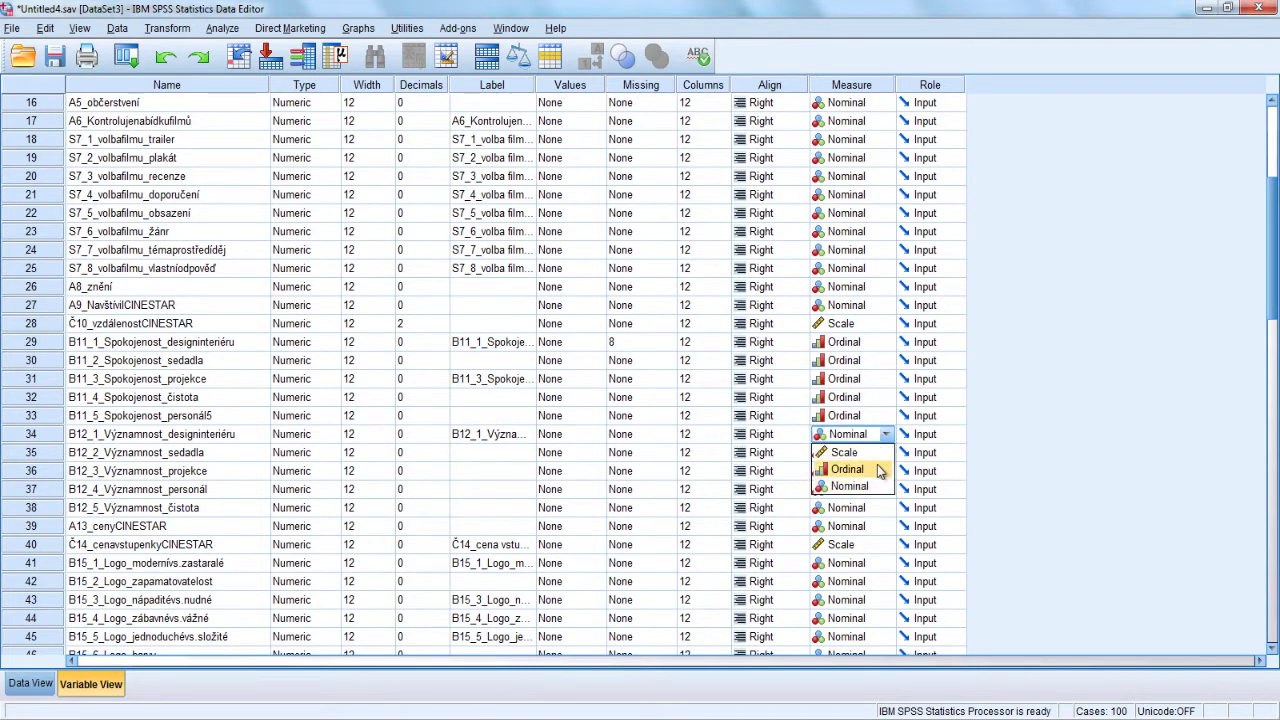
{"action": "left_click", "coordinate": [879, 470]}
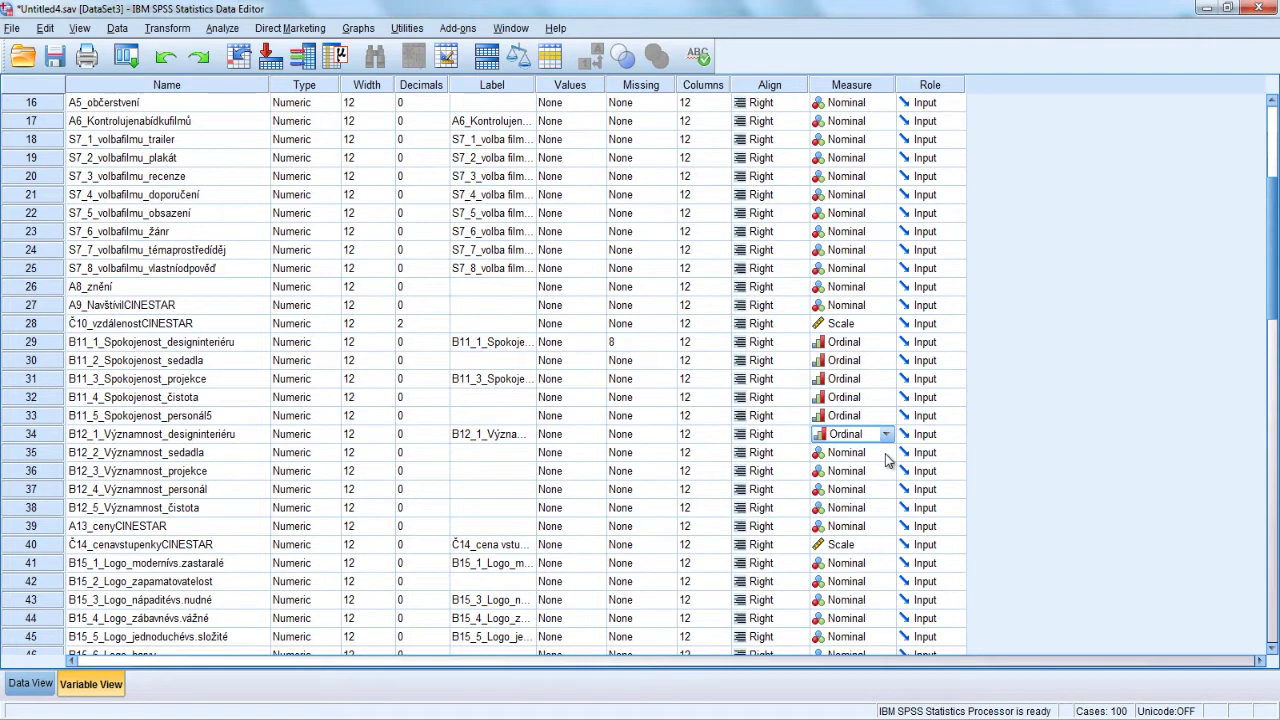
{"action": "left_click", "coordinate": [886, 455]}
{"action": "left_click", "coordinate": [880, 489]}
{"action": "left_click", "coordinate": [886, 471]}
{"action": "left_click", "coordinate": [876, 508]}
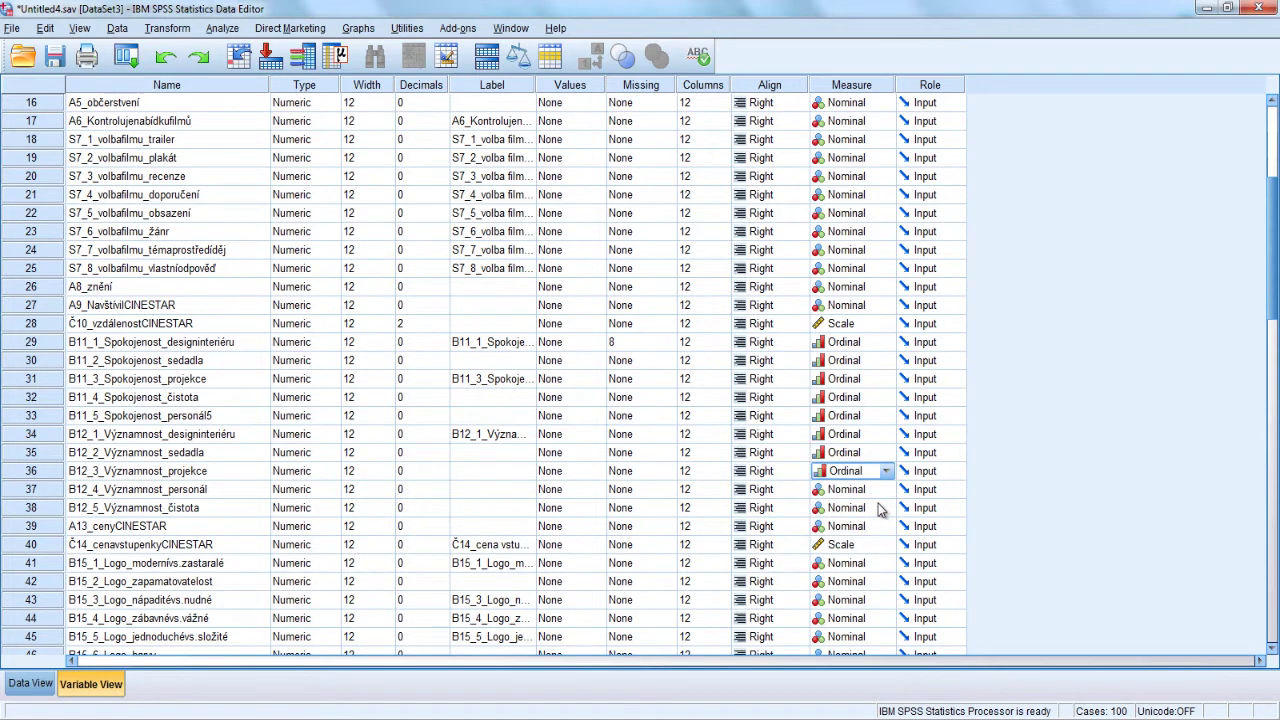
{"action": "left_click", "coordinate": [886, 489]}
{"action": "left_click", "coordinate": [876, 525]}
{"action": "left_click", "coordinate": [886, 508]}
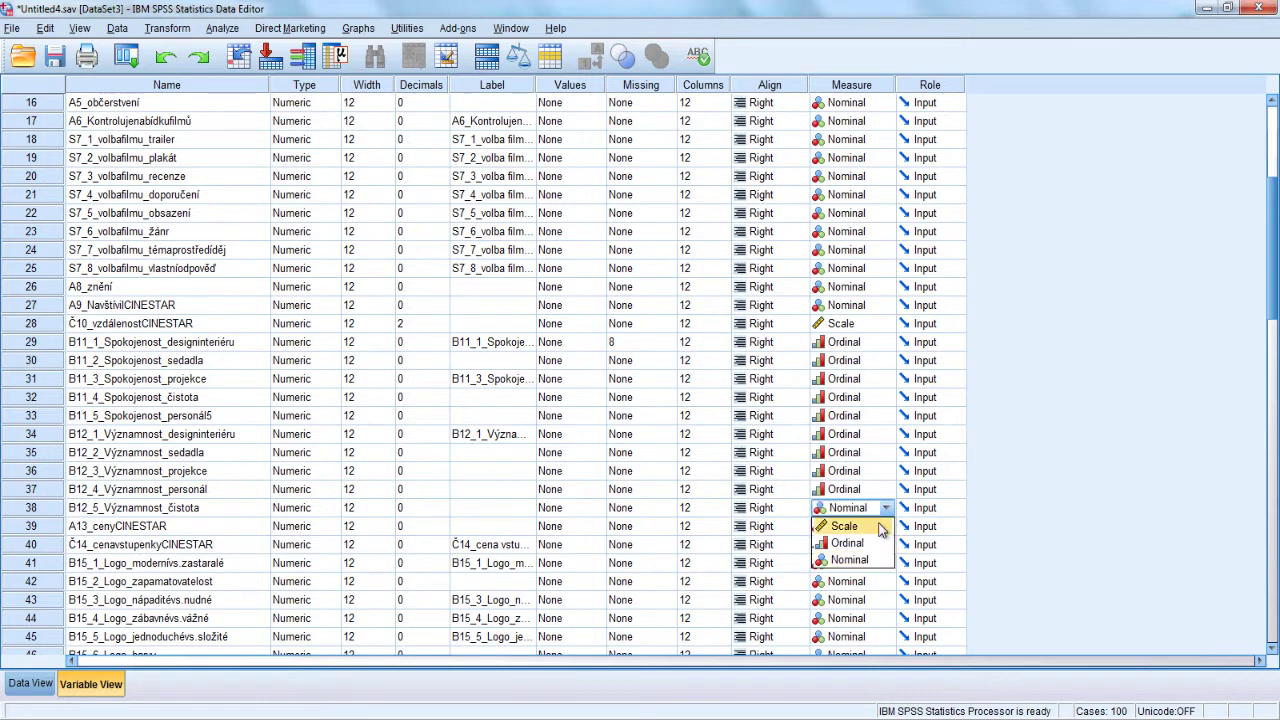
{"action": "left_click", "coordinate": [870, 543]}
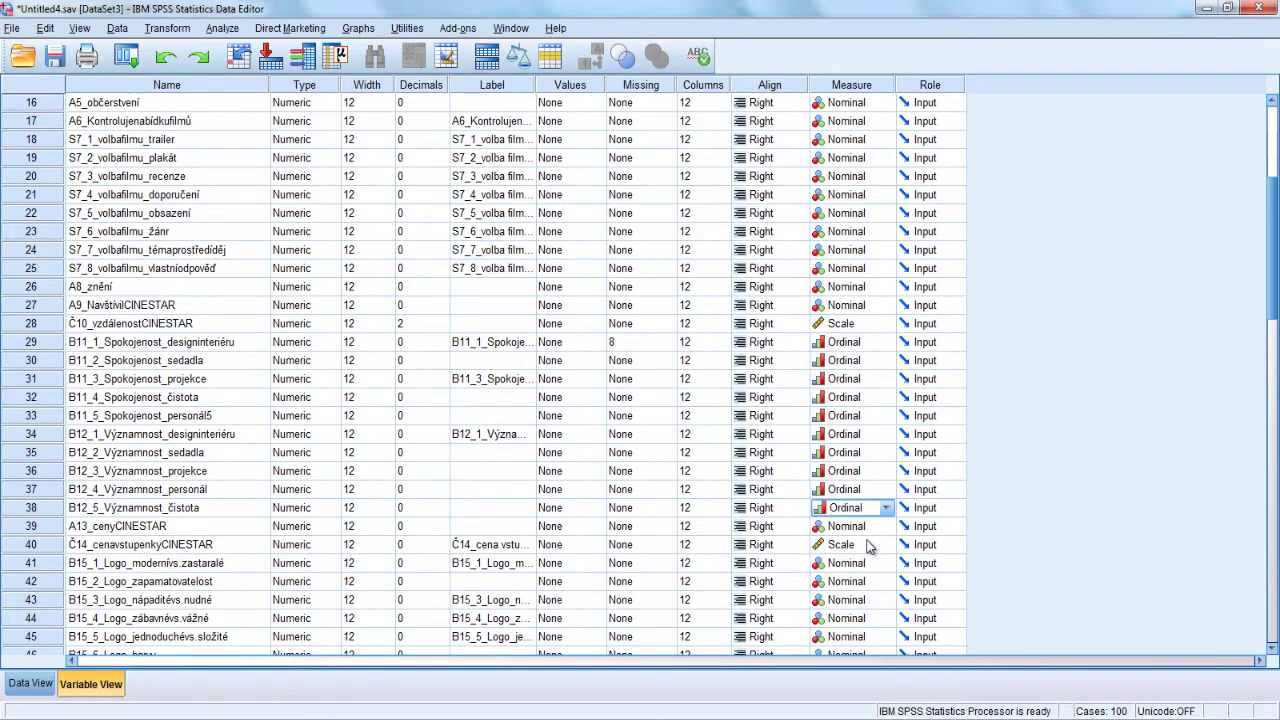